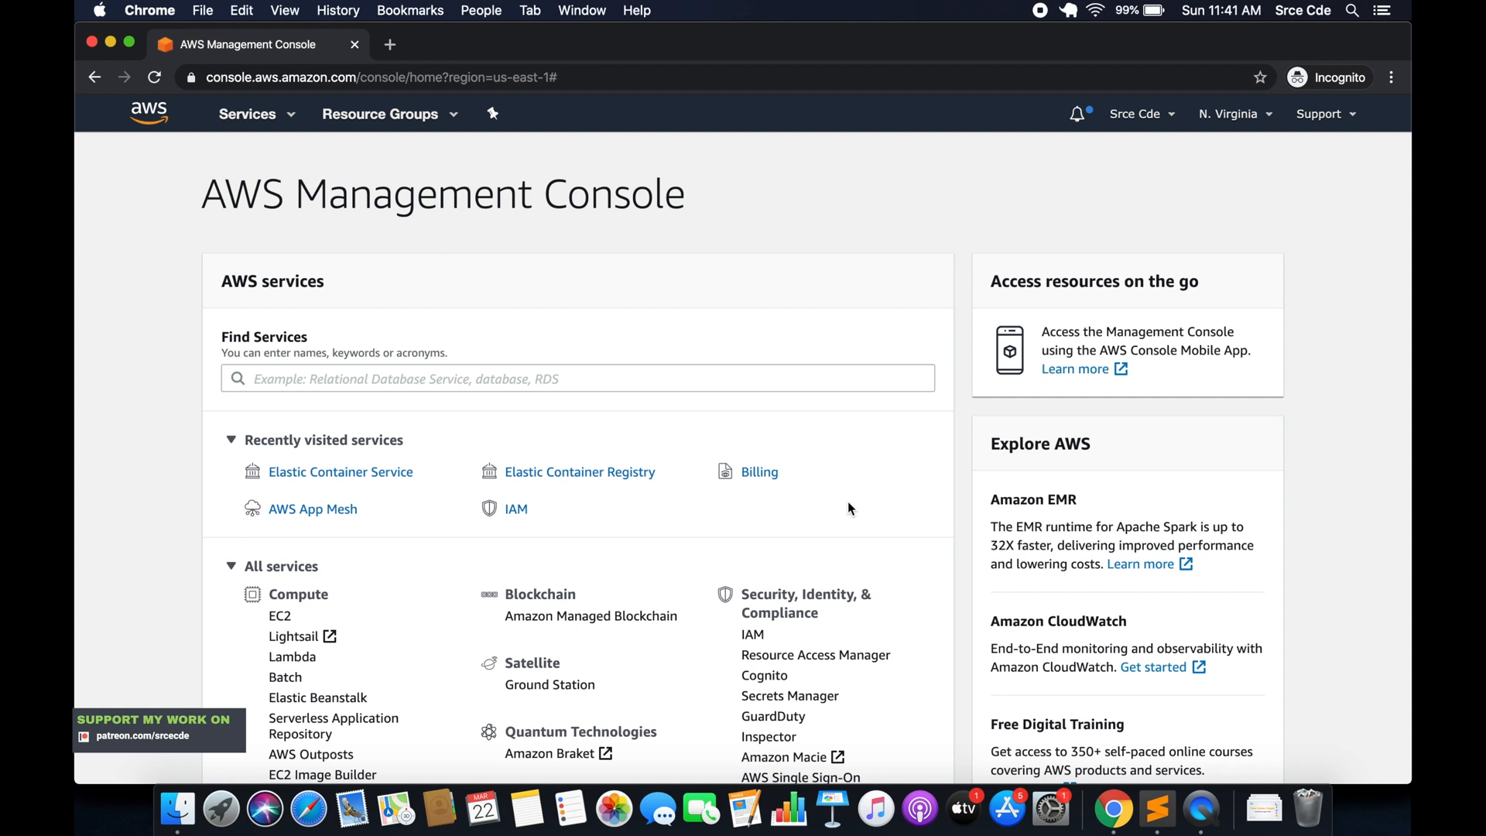
- Find the Elastic Container Service by searching for "ecs" and open its console
{"action": "left_click", "coordinate": [373, 385]}
{"action": "type", "text": "ecs"}
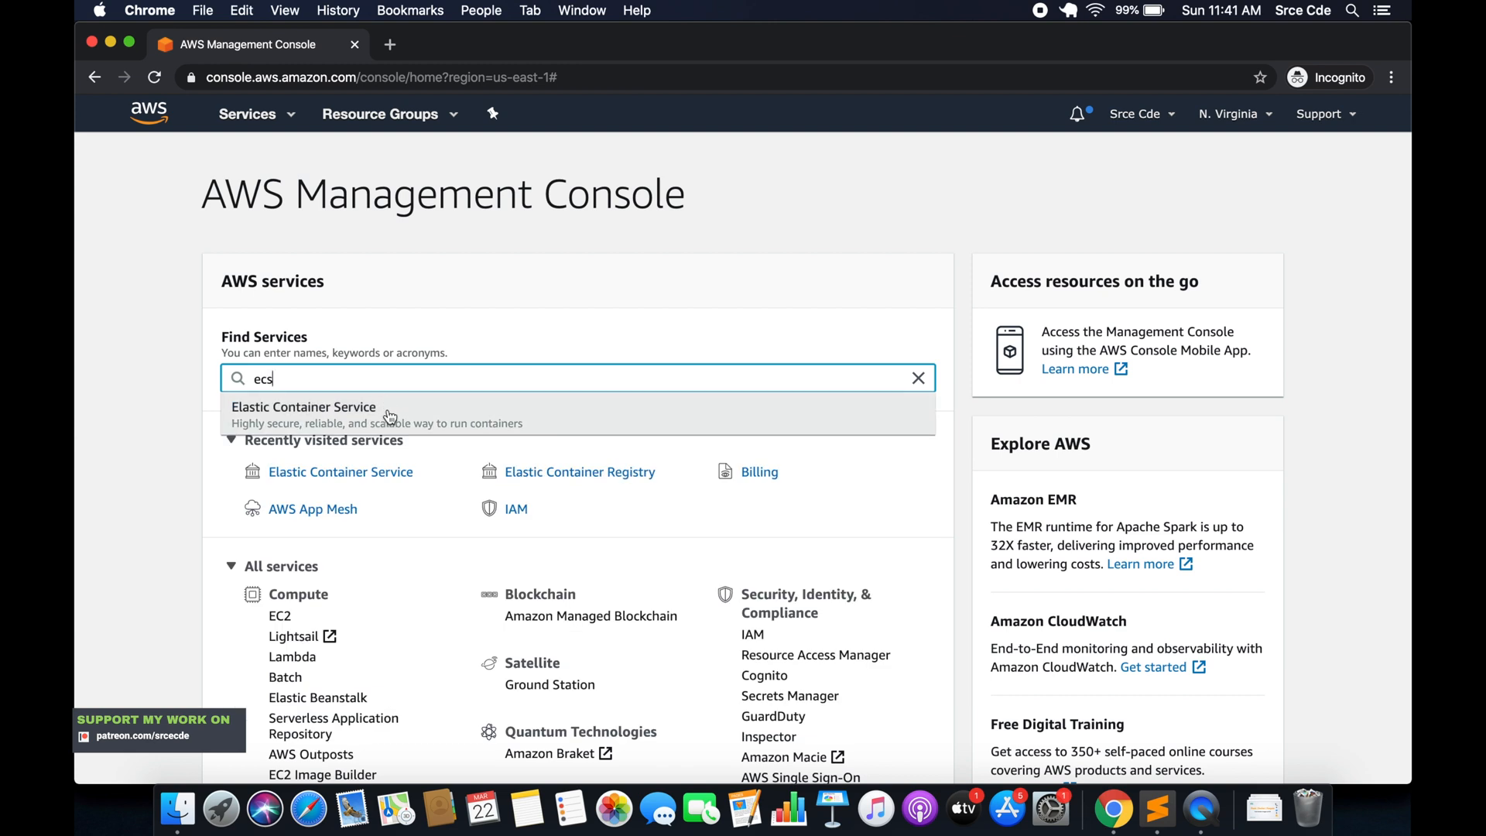
{"action": "left_click", "coordinate": [389, 417]}
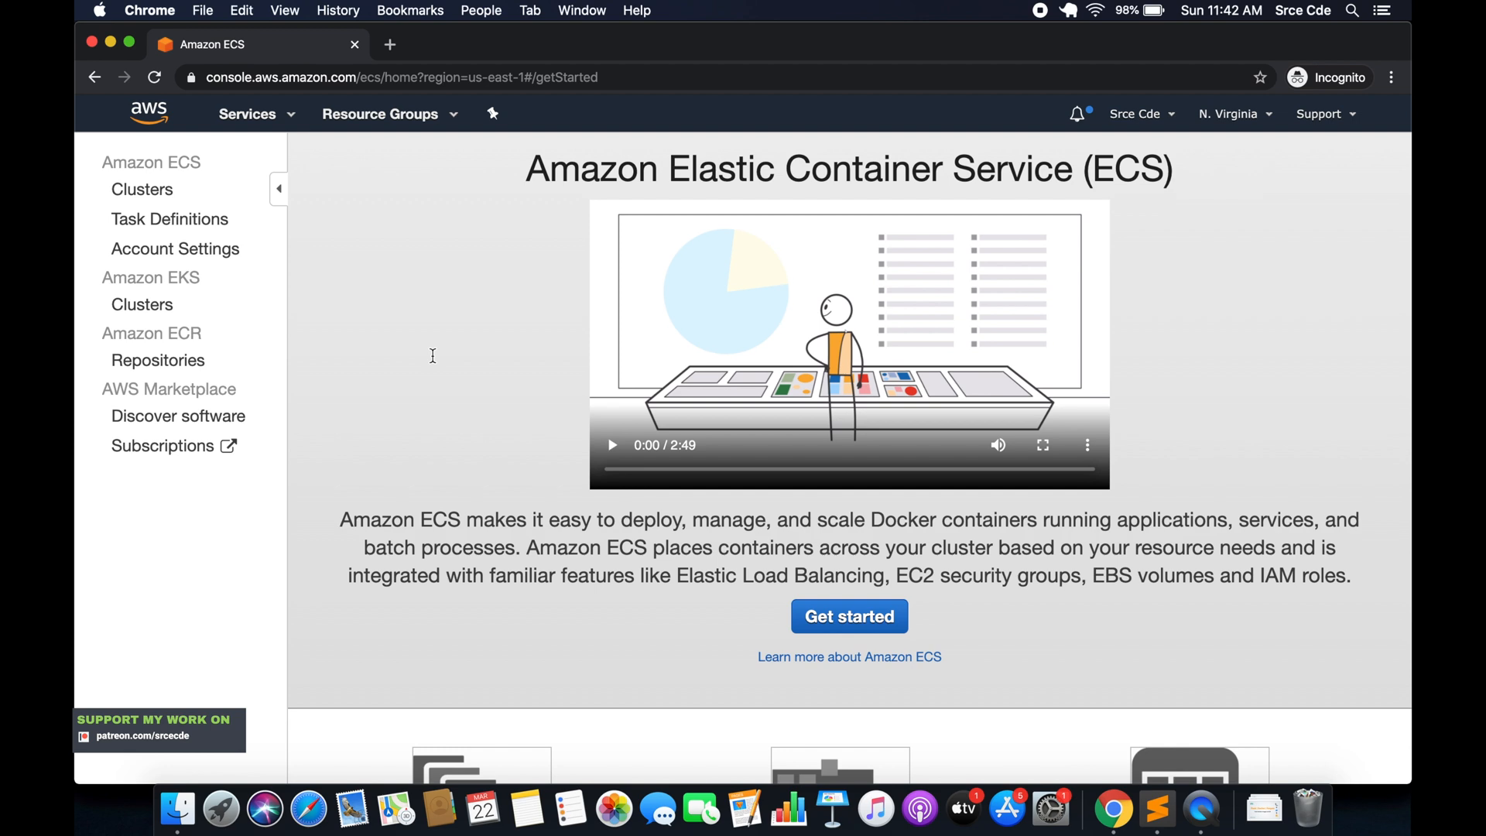
- Start a new task definition with the FARGATE launch type and proceed to its task and container configuration
{"action": "left_click", "coordinate": [167, 227]}
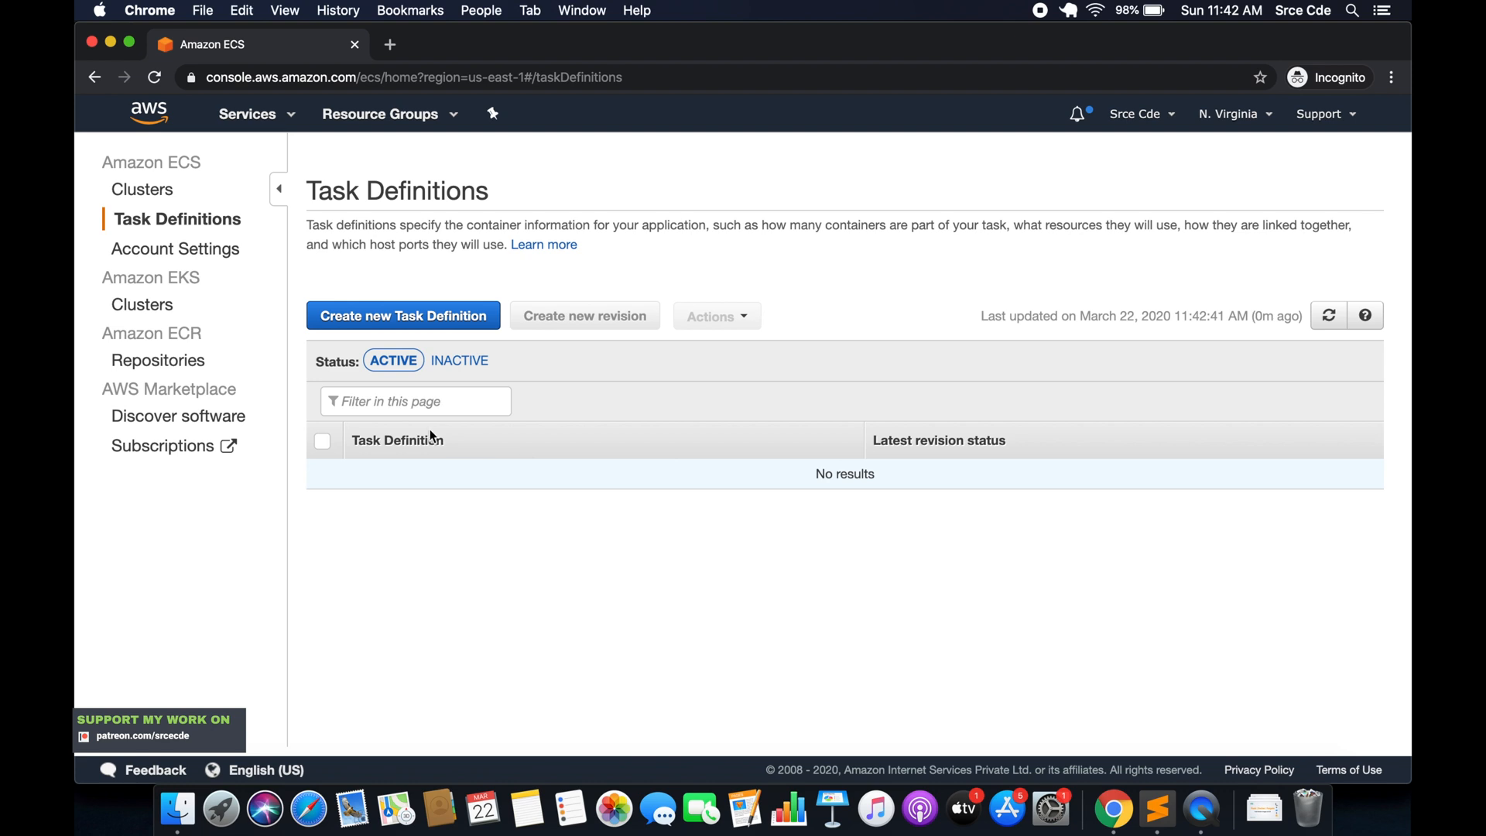
{"action": "left_click", "coordinate": [409, 323]}
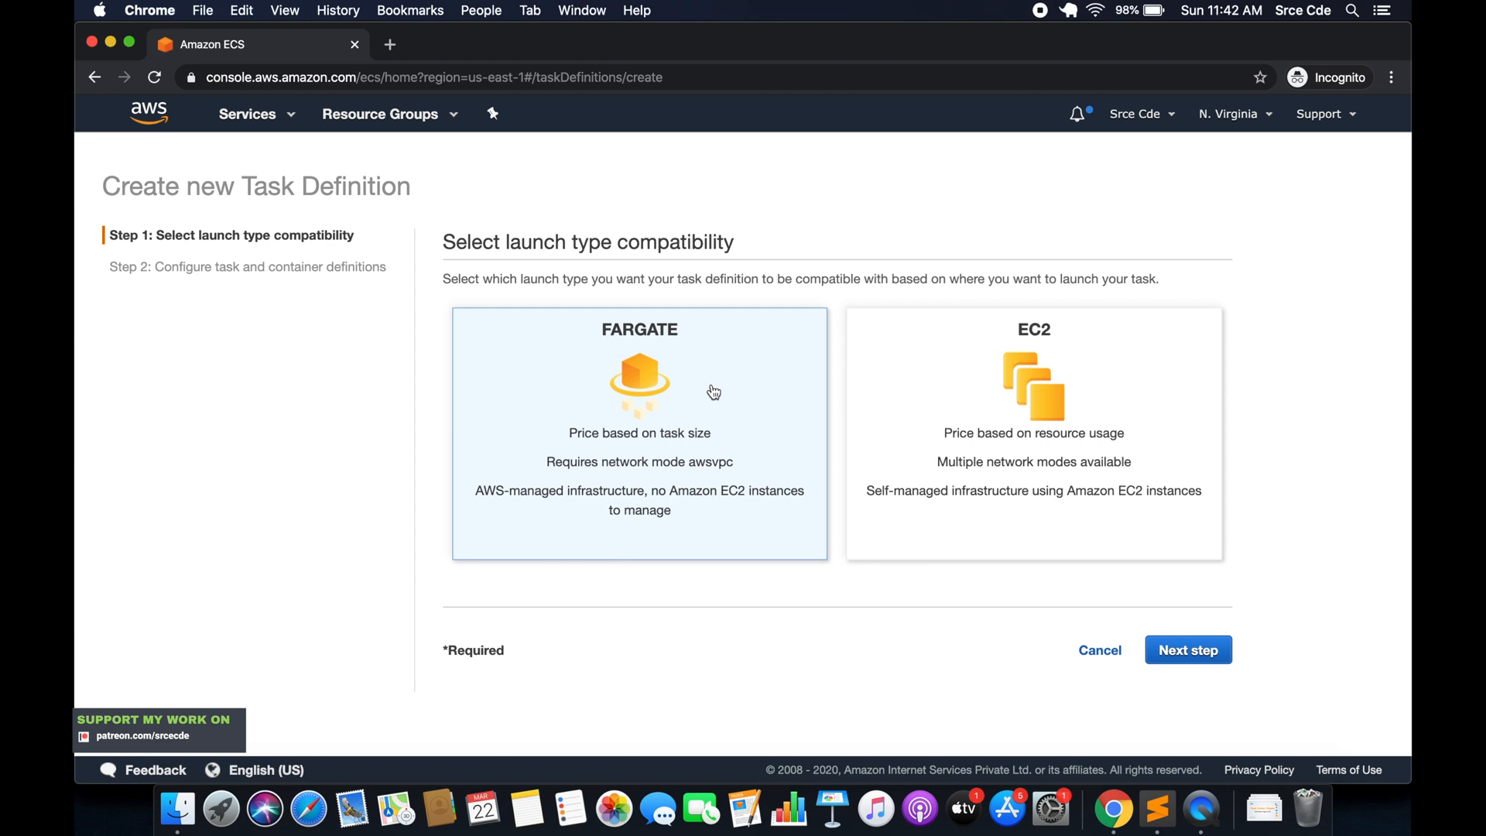
{"action": "left_click", "coordinate": [1189, 651]}
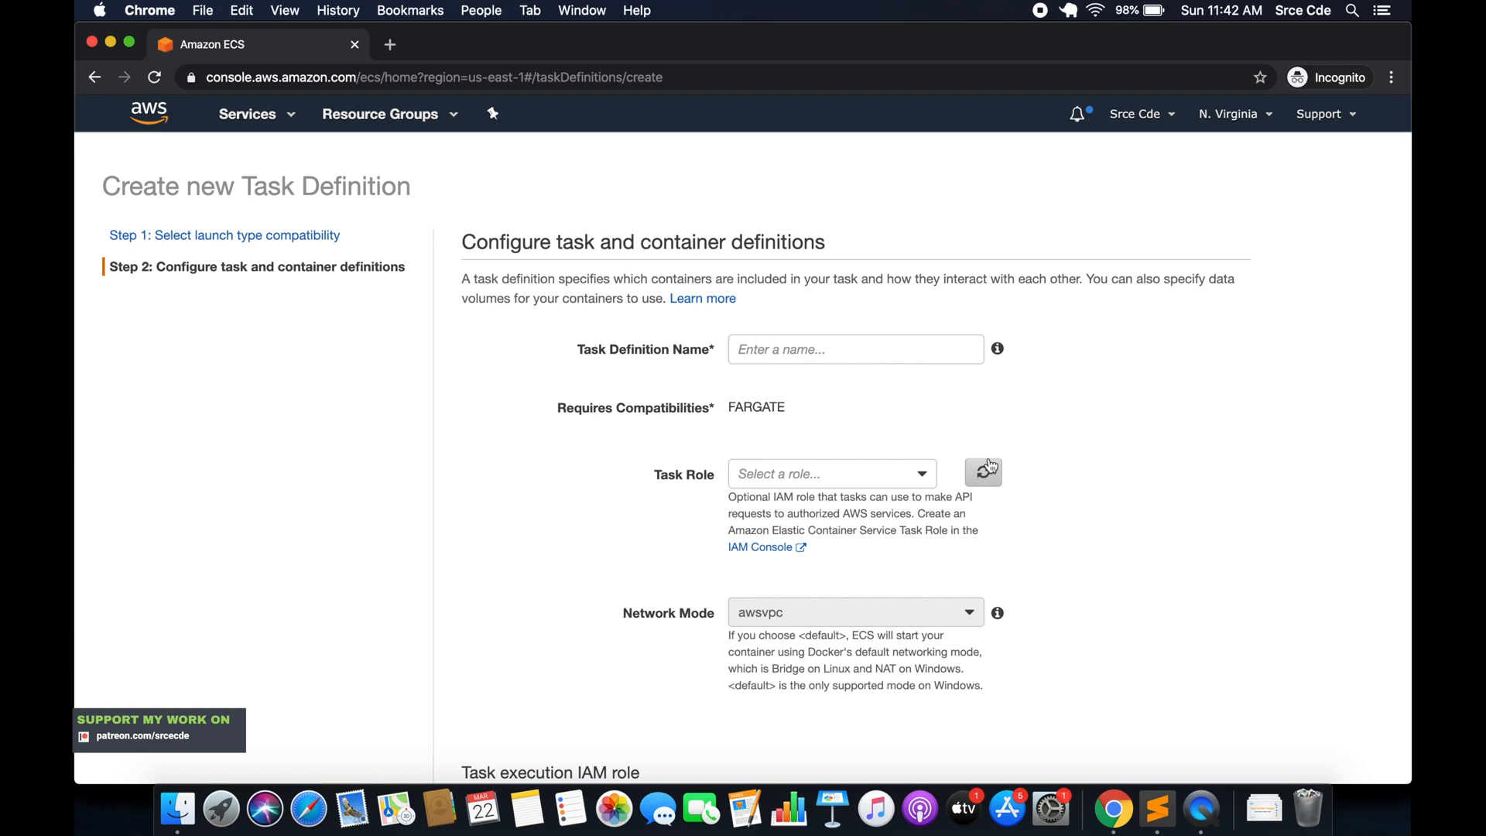
- Name the task definition flaskapplication
{"action": "scroll", "coordinate": [989, 467], "scroll_direction": "down", "scroll_amount": 3}
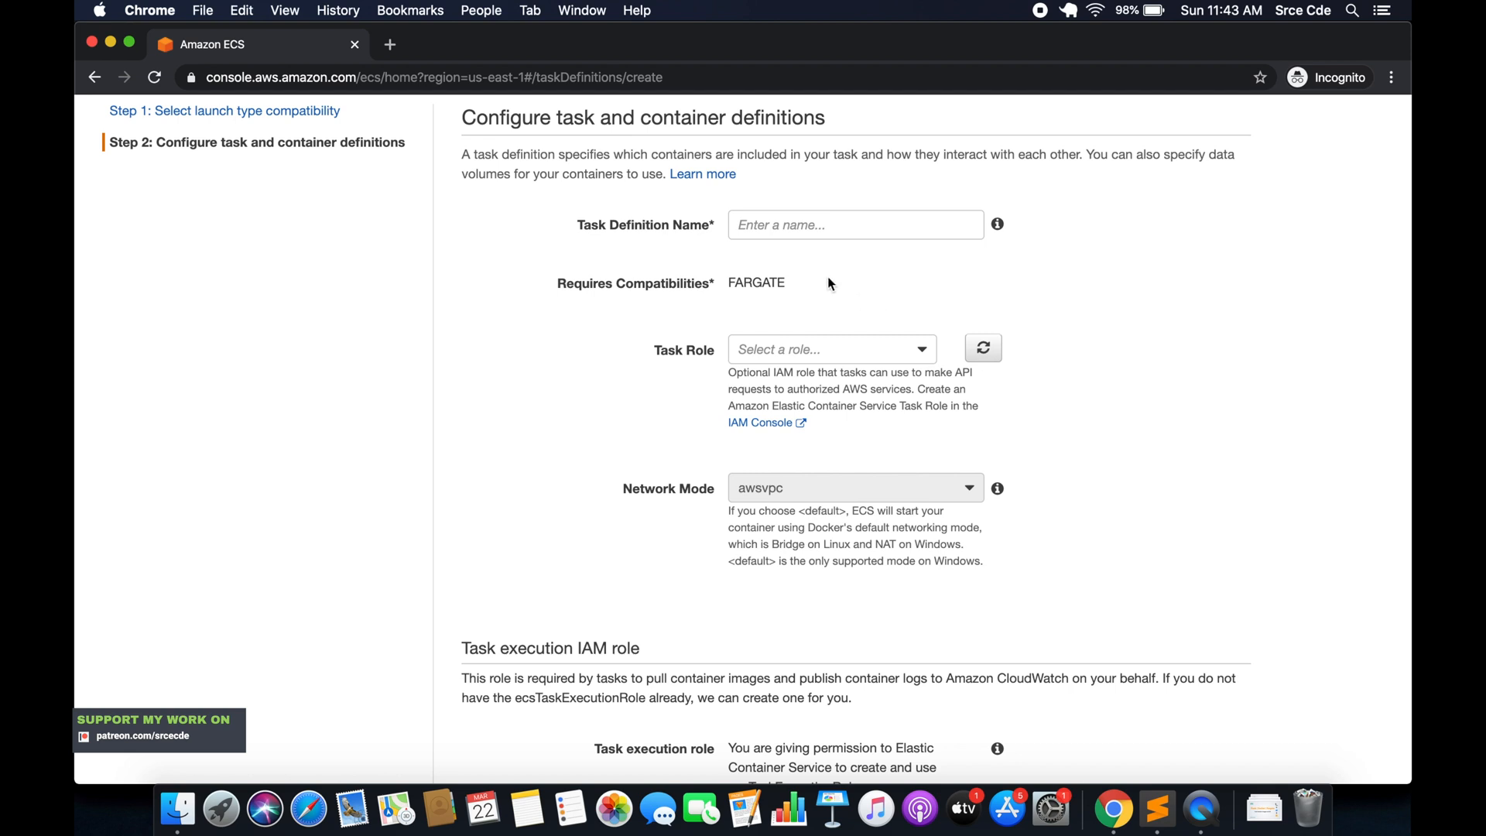
{"action": "left_click", "coordinate": [787, 227]}
{"action": "type", "text": "flas"}
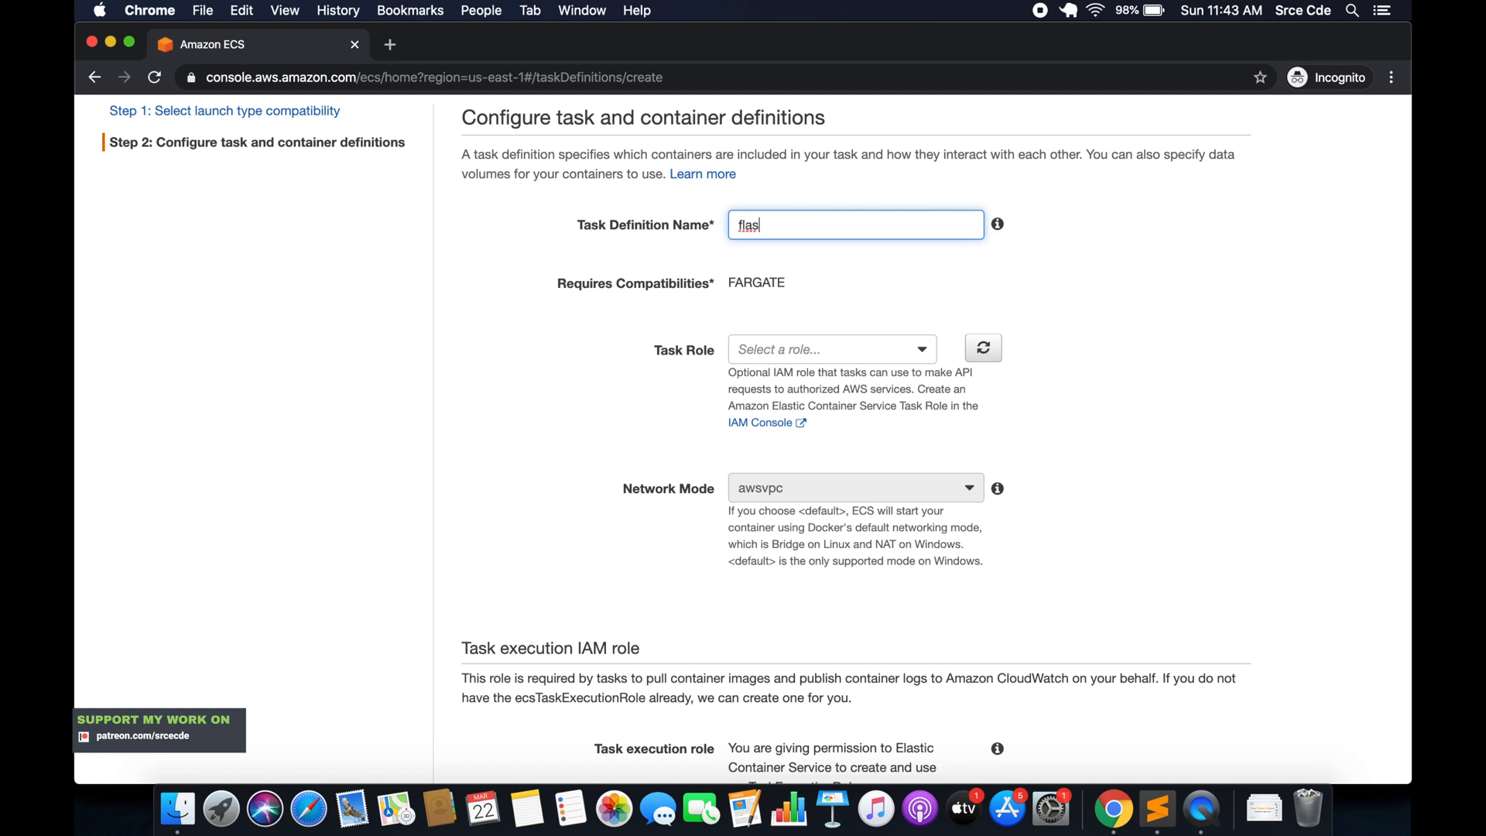
{"action": "type", "text": "kapplication"}
- Review the task definition's task role, network mode and task execution IAM role settings
{"action": "scroll", "coordinate": [643, 255], "scroll_direction": "down", "scroll_amount": 2}
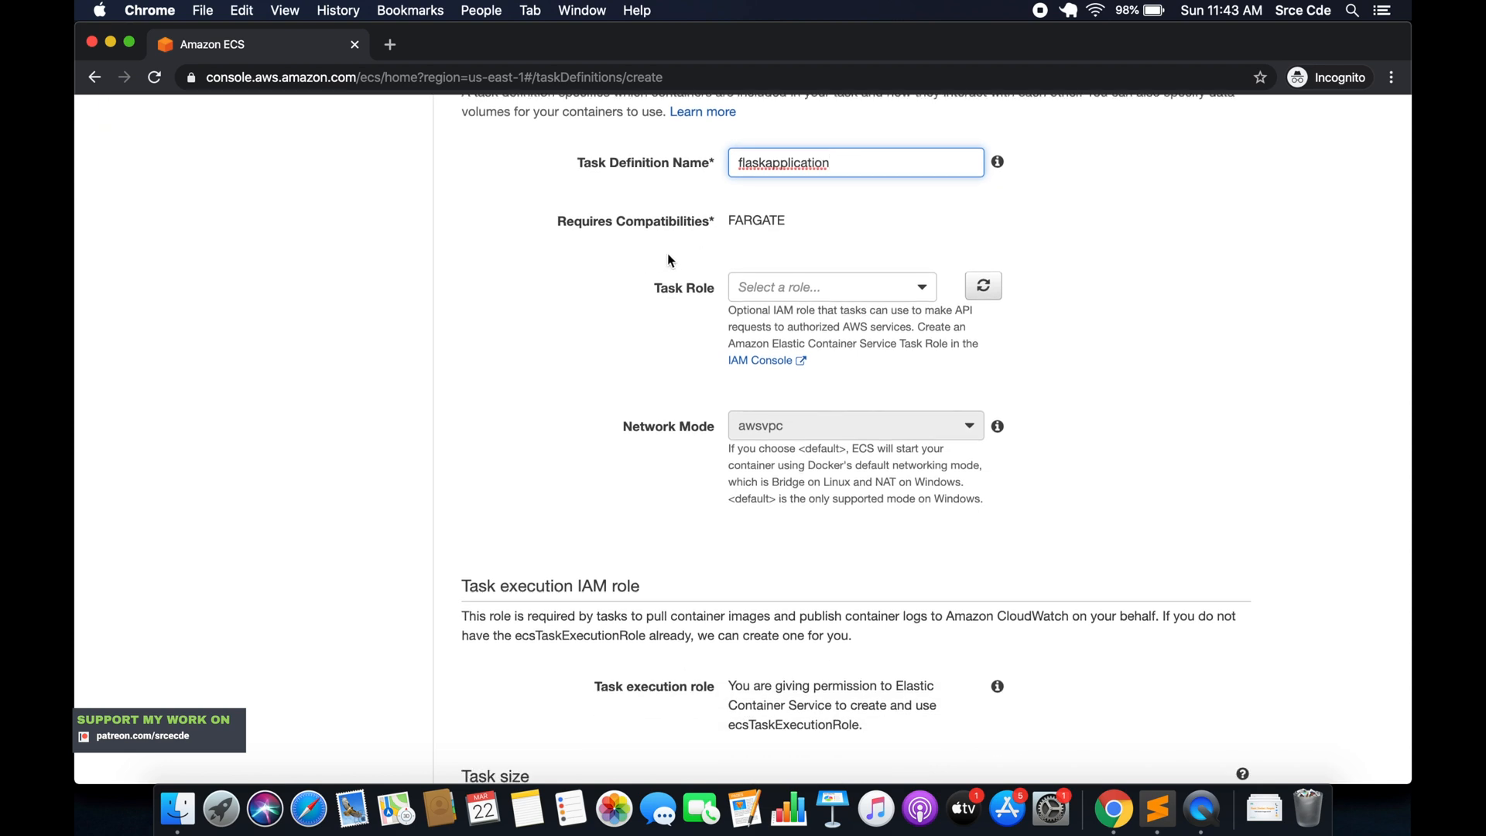
{"action": "scroll", "coordinate": [787, 242], "scroll_direction": "down", "scroll_amount": 2}
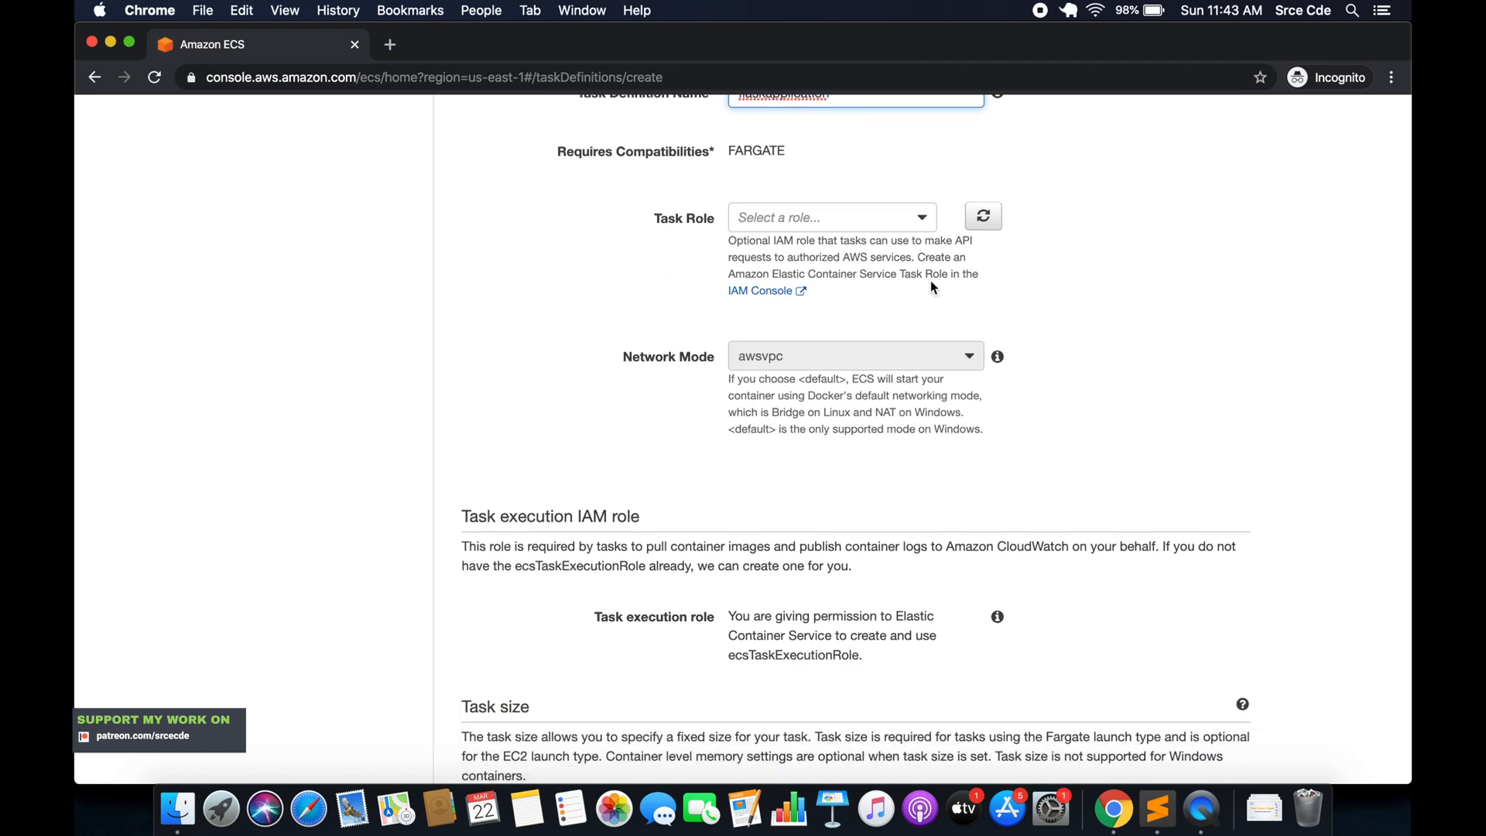
{"action": "scroll", "coordinate": [932, 285], "scroll_direction": "down", "scroll_amount": 2}
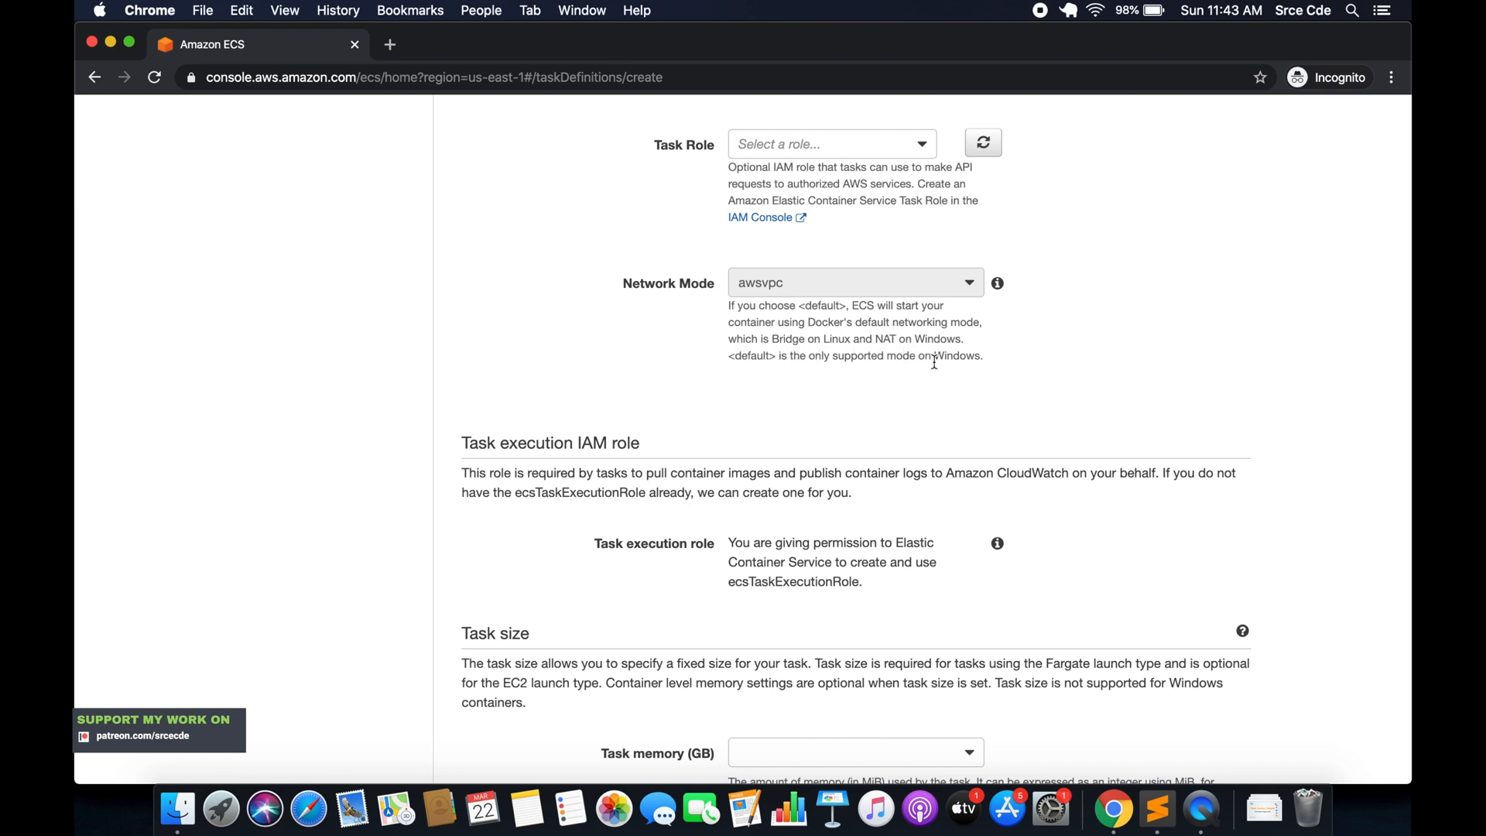
{"action": "scroll", "coordinate": [913, 387], "scroll_direction": "down", "scroll_amount": 2}
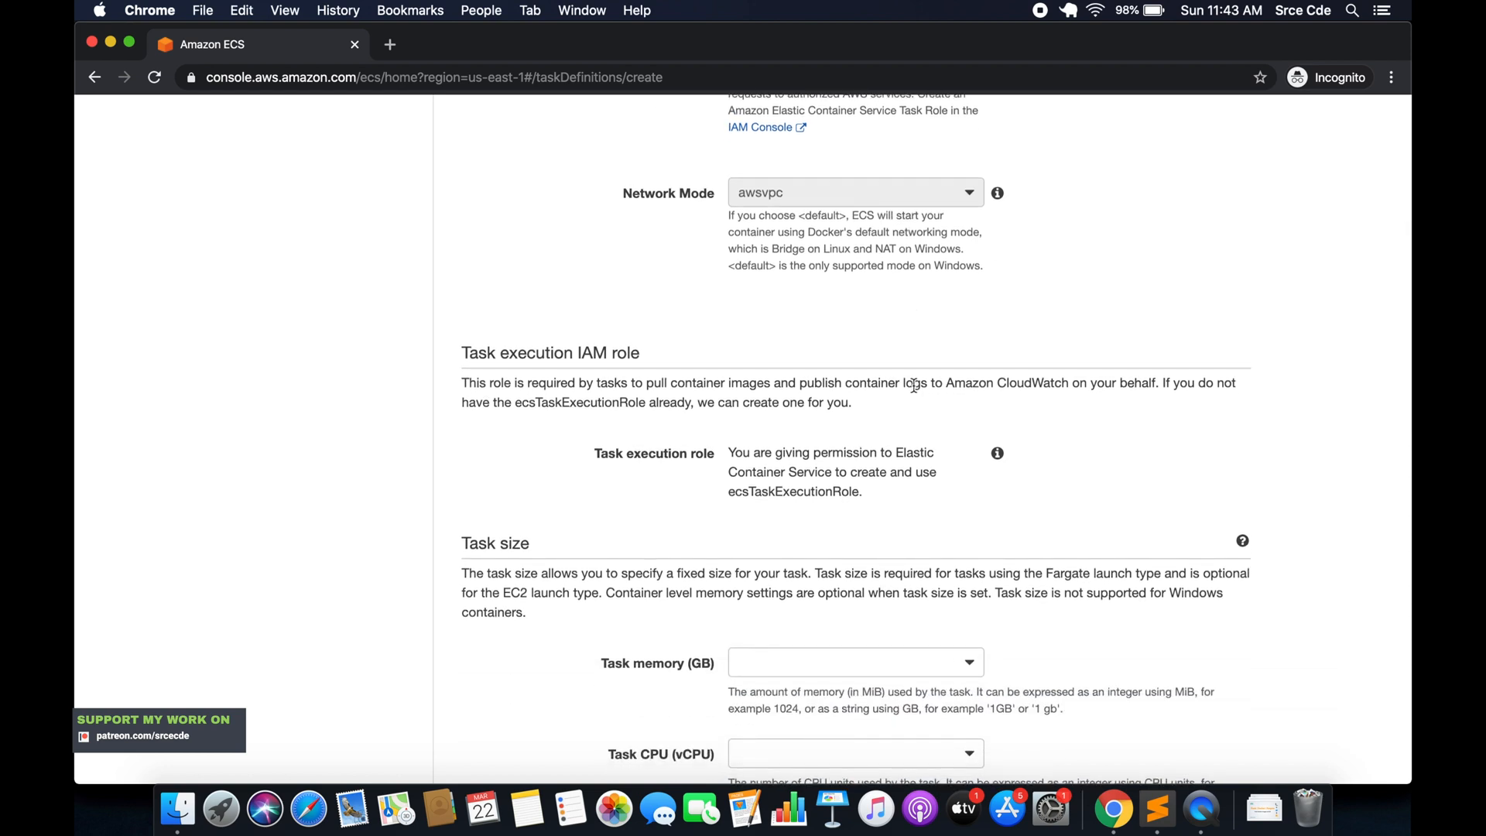
{"action": "scroll", "coordinate": [913, 385], "scroll_direction": "down", "scroll_amount": 2}
{"action": "scroll", "coordinate": [913, 384], "scroll_direction": "down", "scroll_amount": 1}
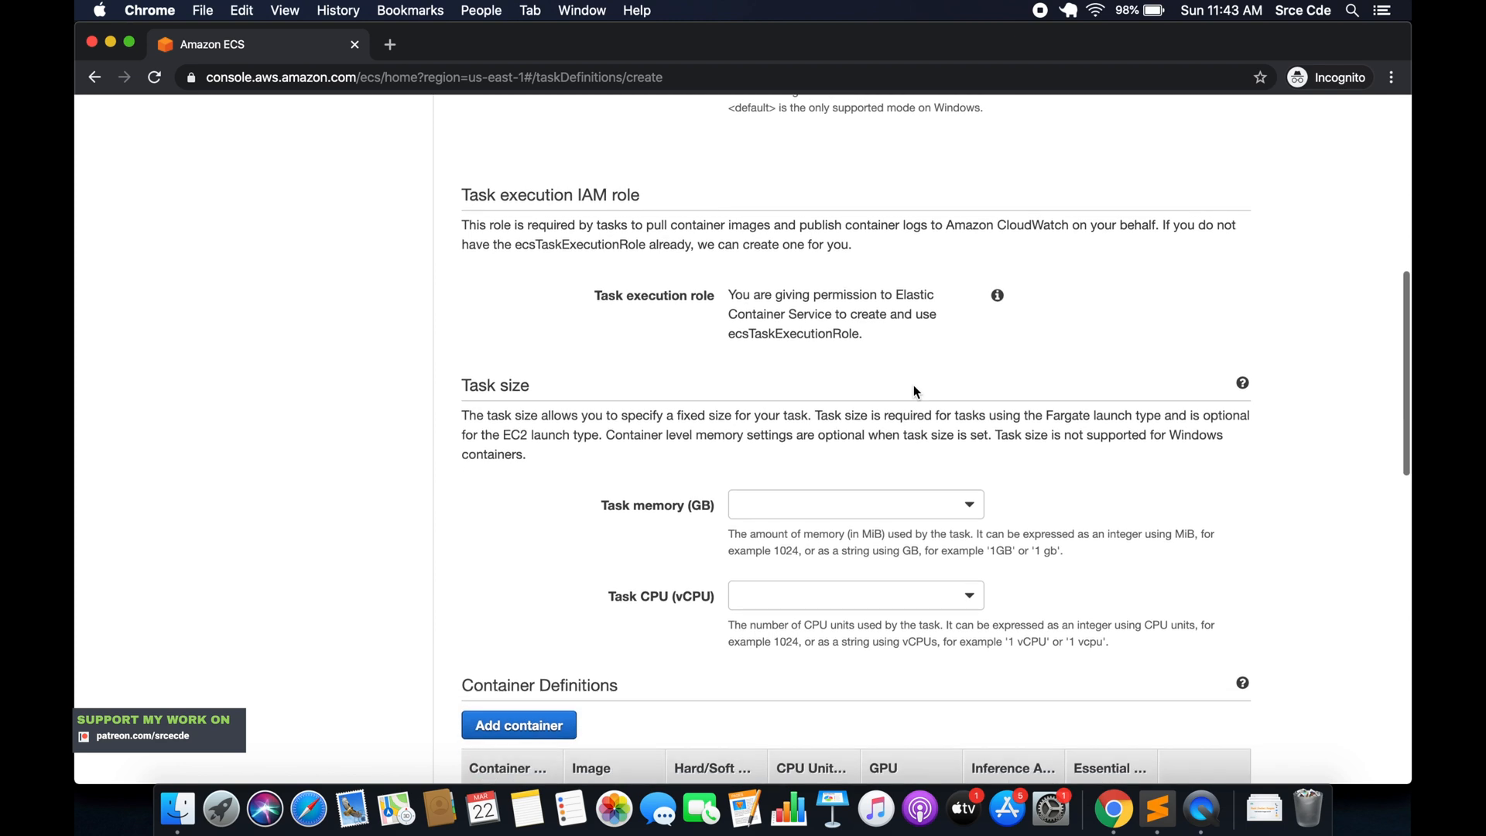
{"action": "scroll", "coordinate": [914, 387], "scroll_direction": "up", "scroll_amount": 3}
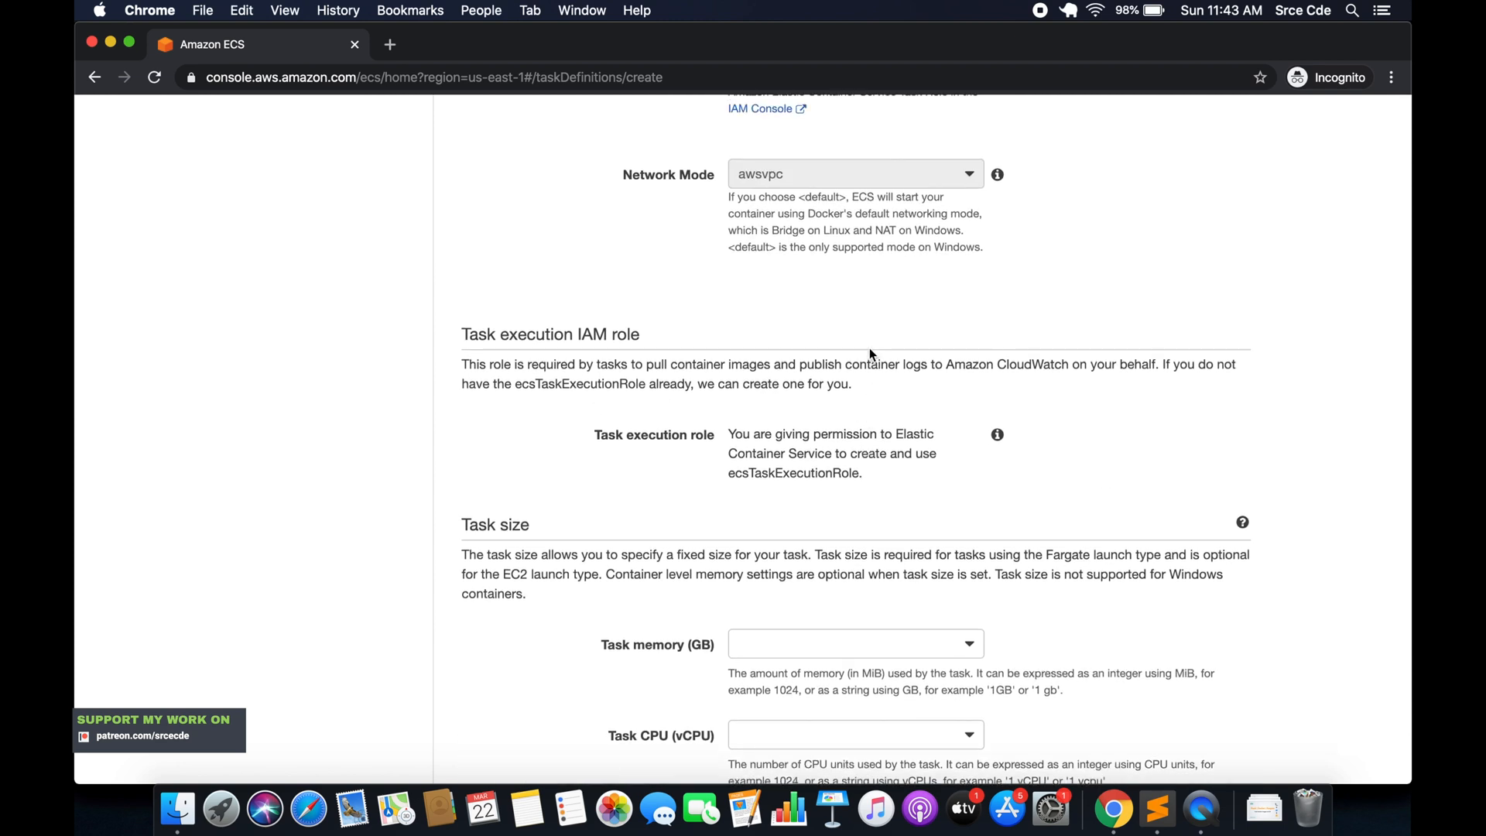
{"action": "scroll", "coordinate": [870, 349], "scroll_direction": "down", "scroll_amount": 2}
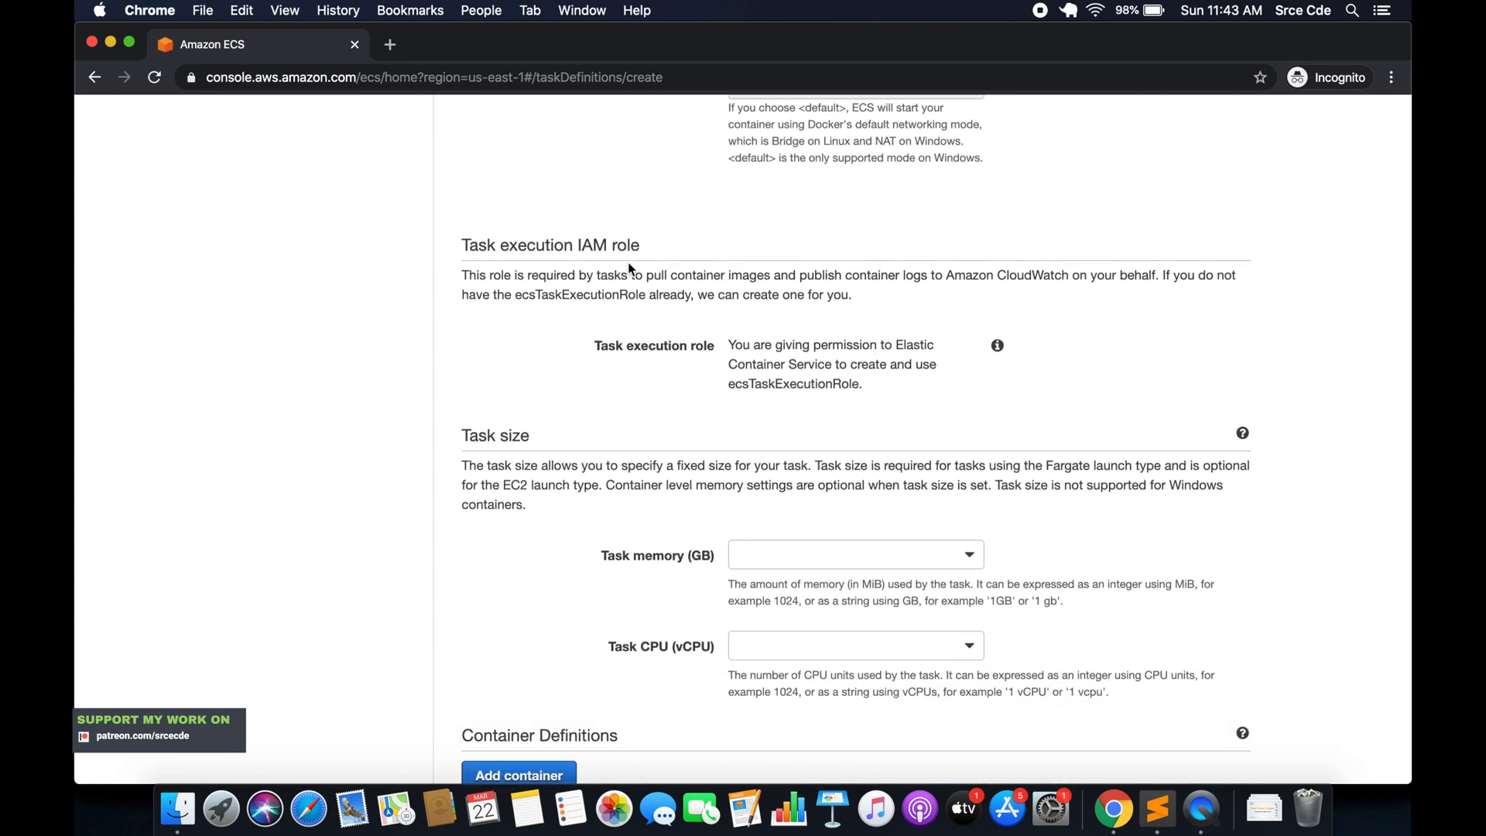
{"action": "double_click", "coordinate": [781, 387]}
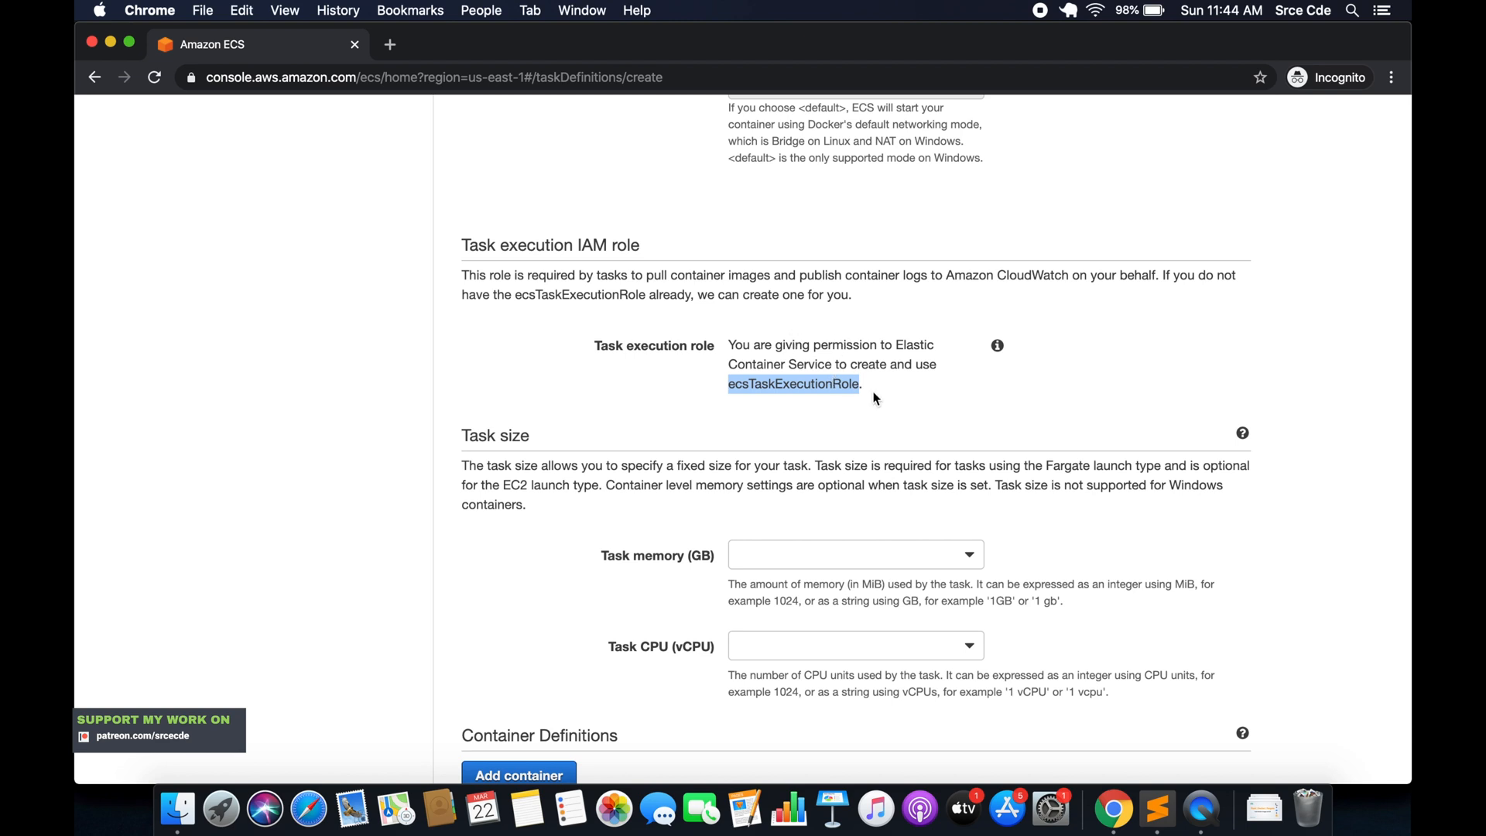
- Set the task size to 0.5GB of memory and 0.25 vCPU
{"action": "scroll", "coordinate": [875, 398], "scroll_direction": "down", "scroll_amount": 5}
{"action": "scroll", "coordinate": [876, 398], "scroll_direction": "down", "scroll_amount": 2}
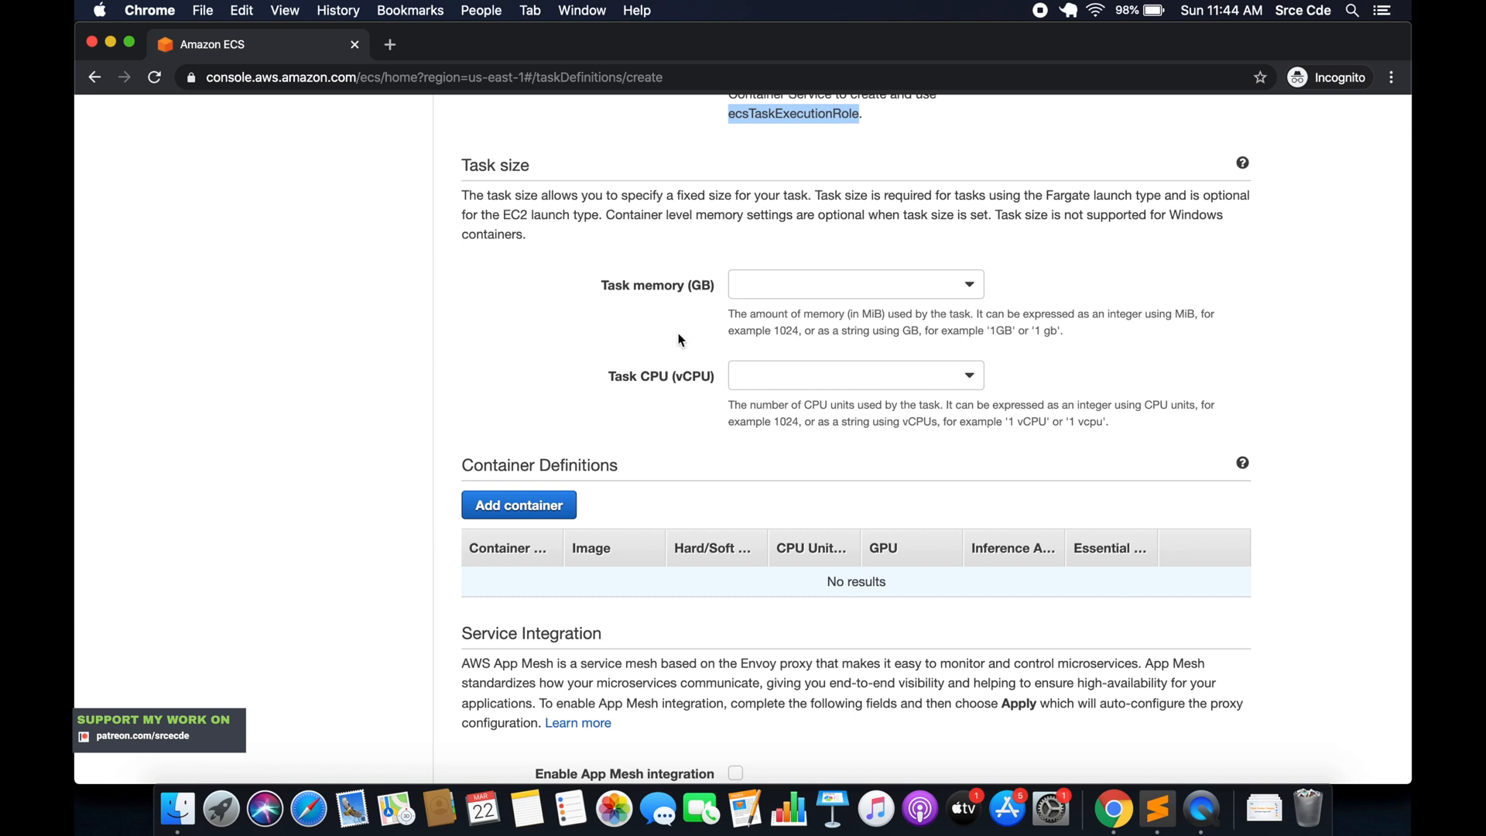
{"action": "left_click", "coordinate": [783, 308]}
{"action": "left_click", "coordinate": [806, 292]}
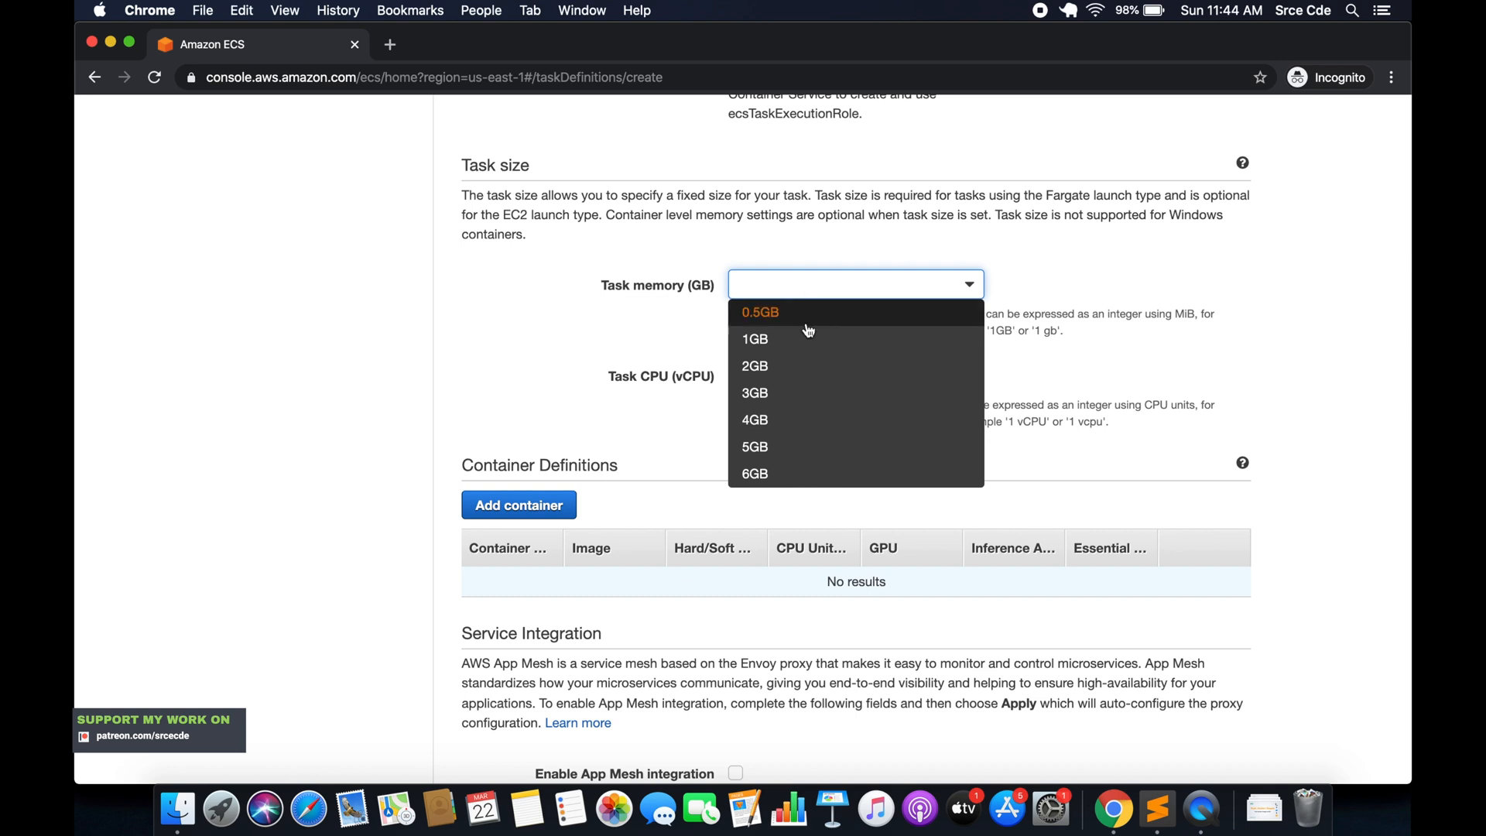
{"action": "left_click", "coordinate": [796, 316]}
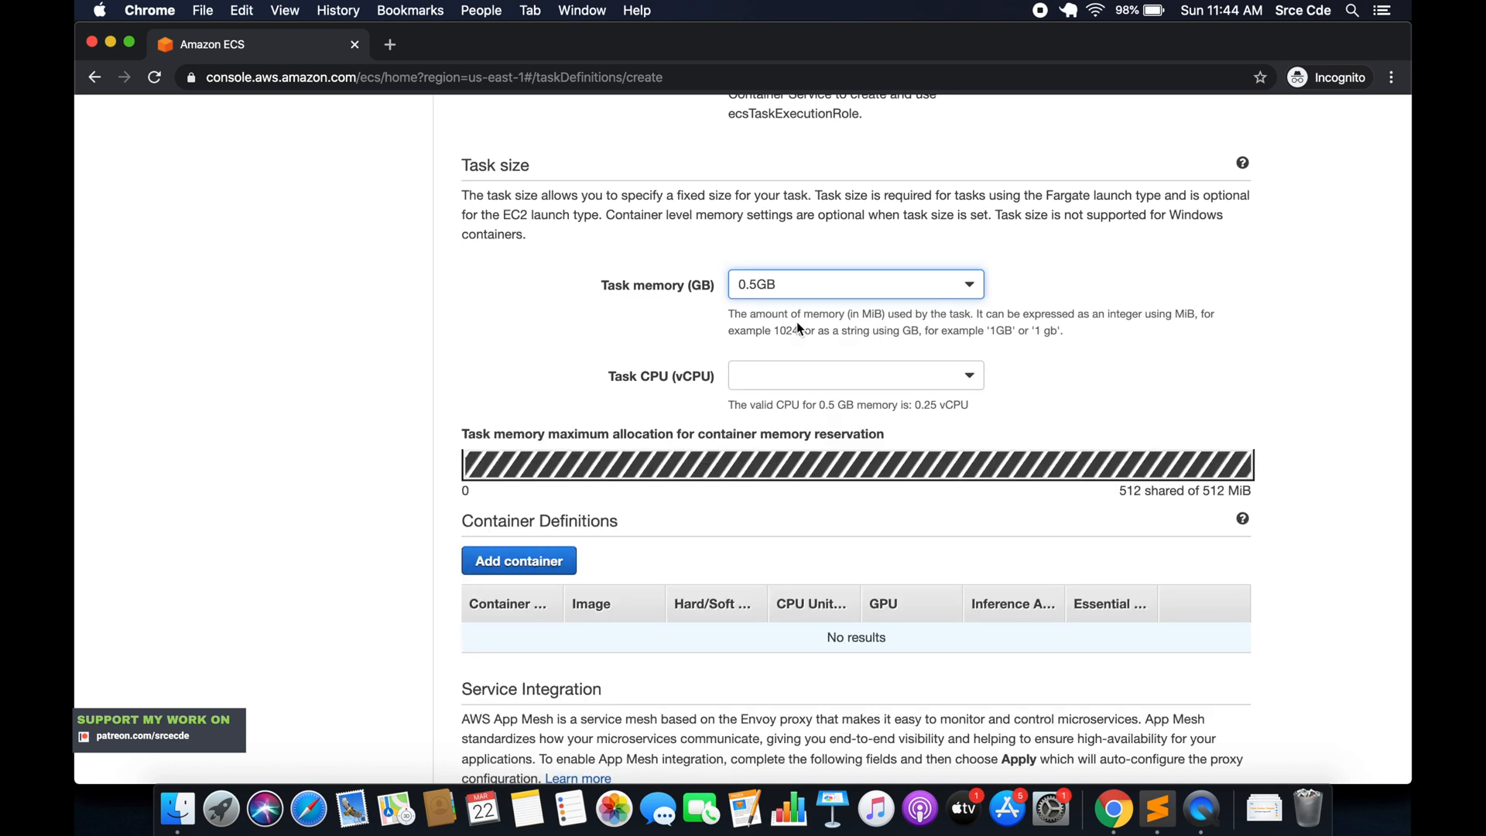
{"action": "scroll", "coordinate": [931, 341], "scroll_direction": "down", "scroll_amount": 1}
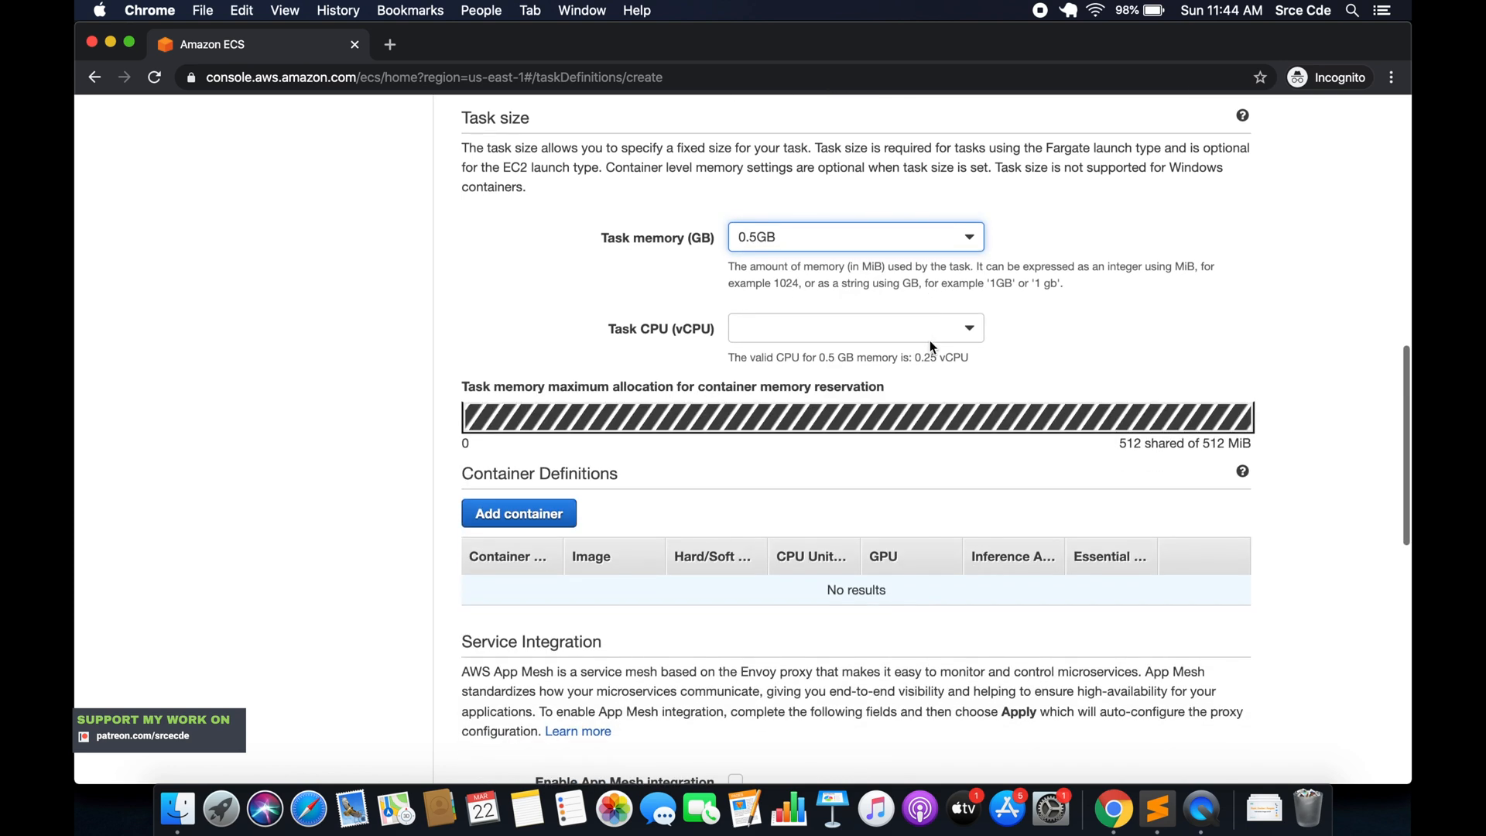
{"action": "left_click", "coordinate": [763, 338]}
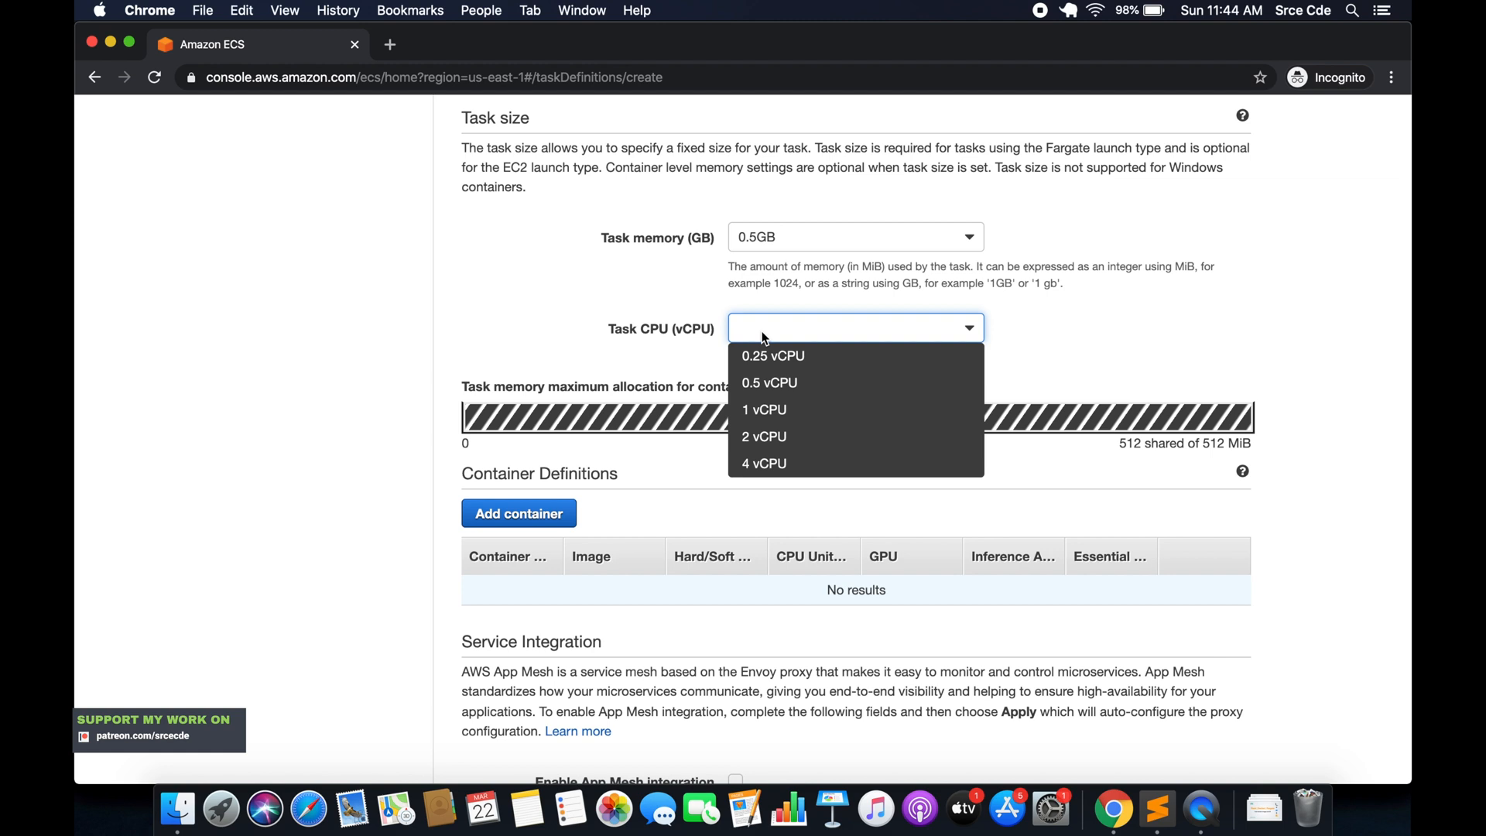
{"action": "left_click", "coordinate": [811, 369]}
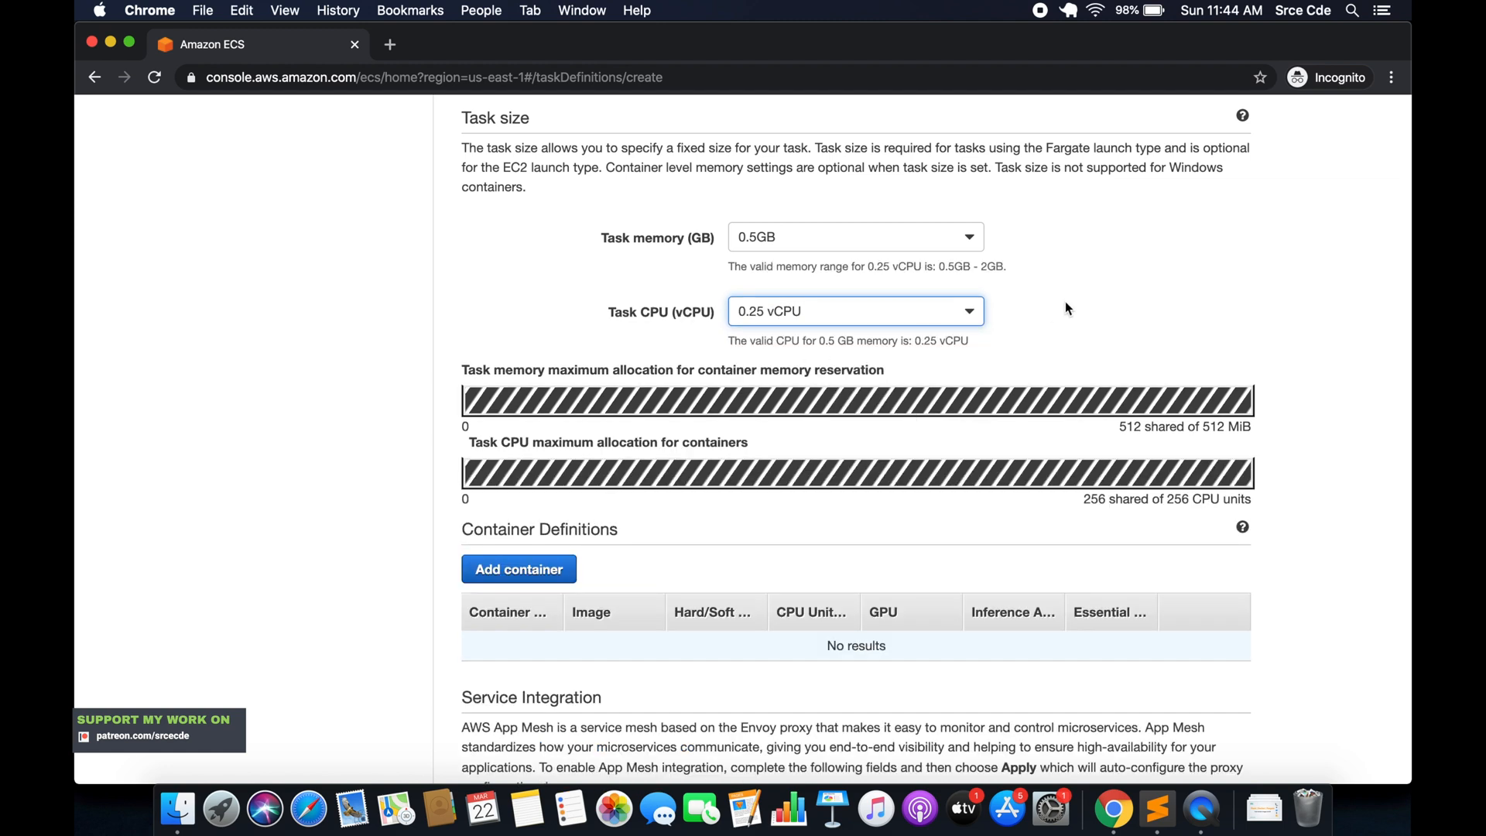
{"action": "scroll", "coordinate": [1067, 306], "scroll_direction": "down", "scroll_amount": 2}
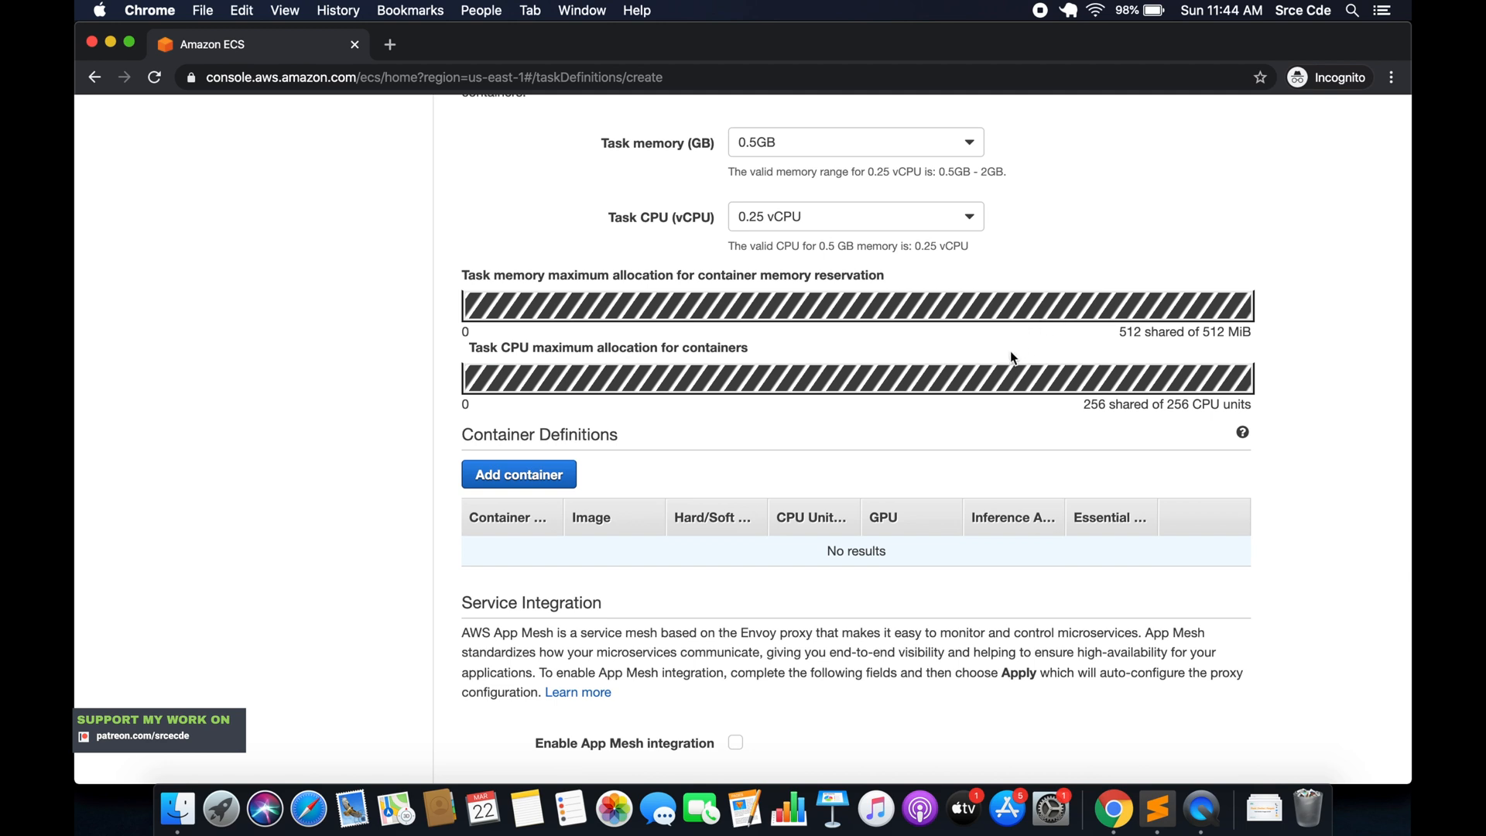
{"action": "scroll", "coordinate": [1010, 351], "scroll_direction": "up", "scroll_amount": 2}
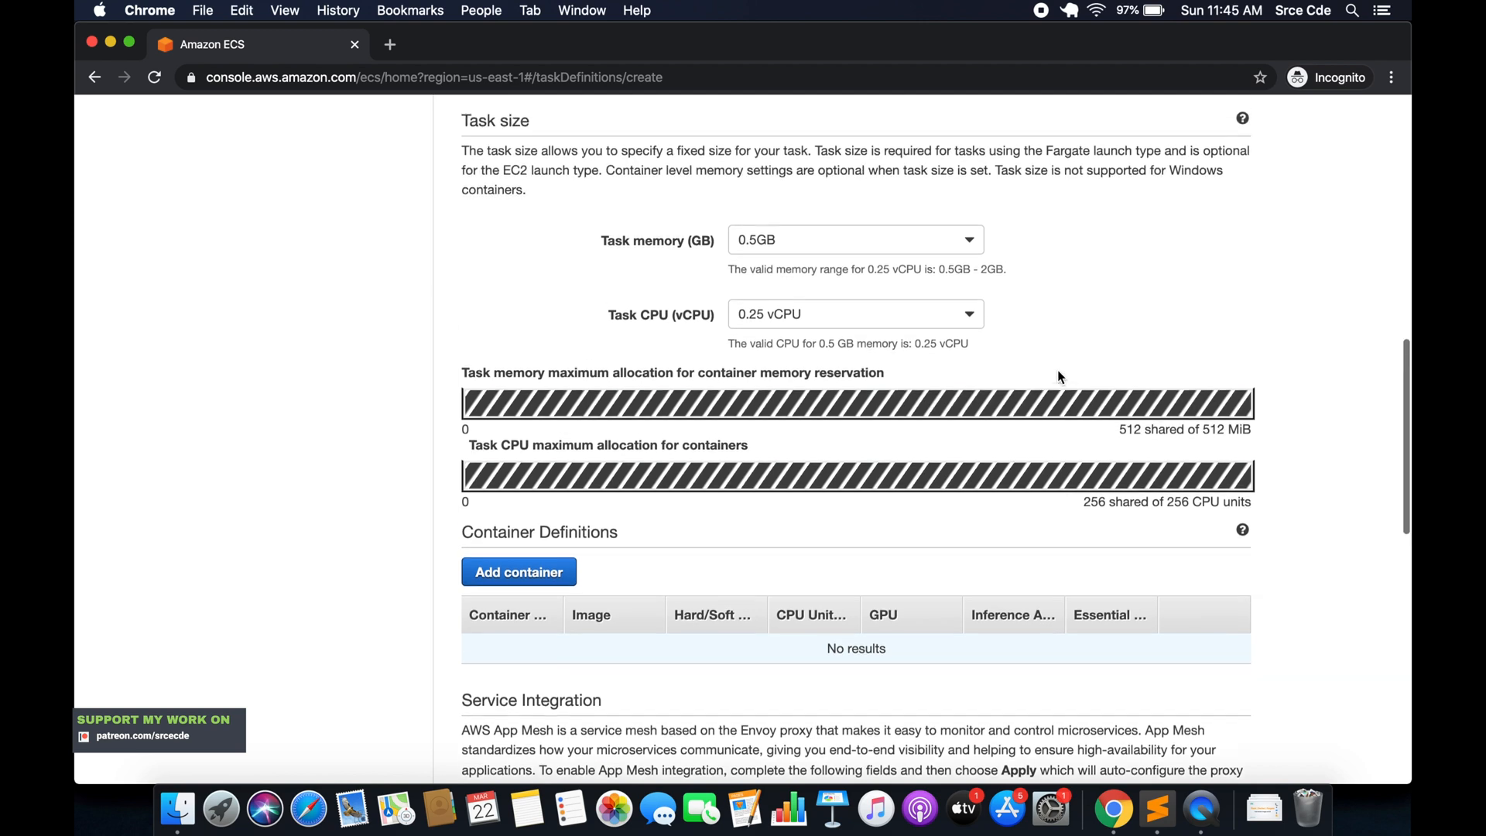
{"action": "scroll", "coordinate": [791, 393], "scroll_direction": "down", "scroll_amount": 5}
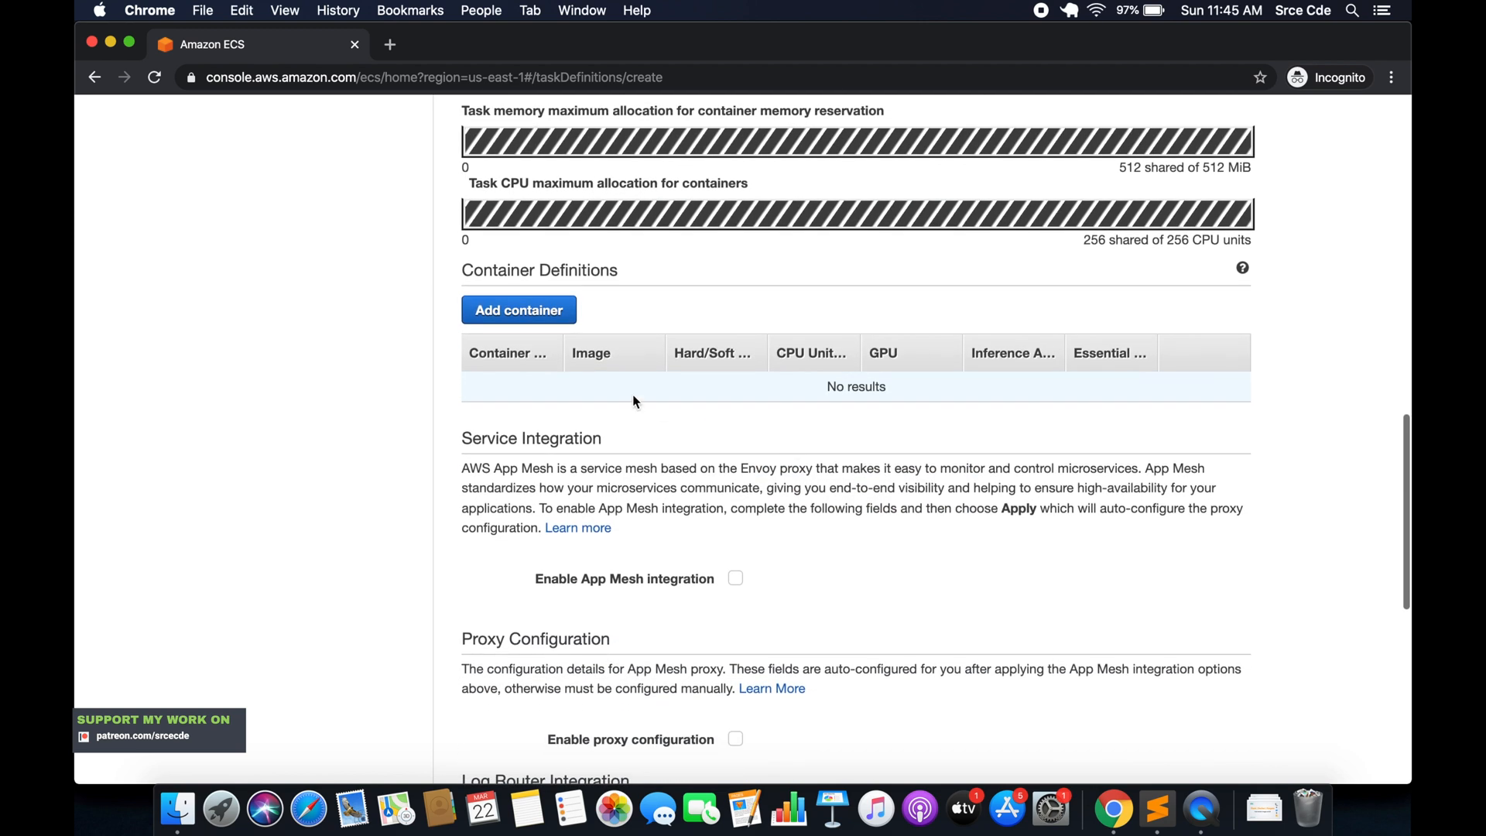
{"action": "scroll", "coordinate": [624, 395], "scroll_direction": "down", "scroll_amount": 2}
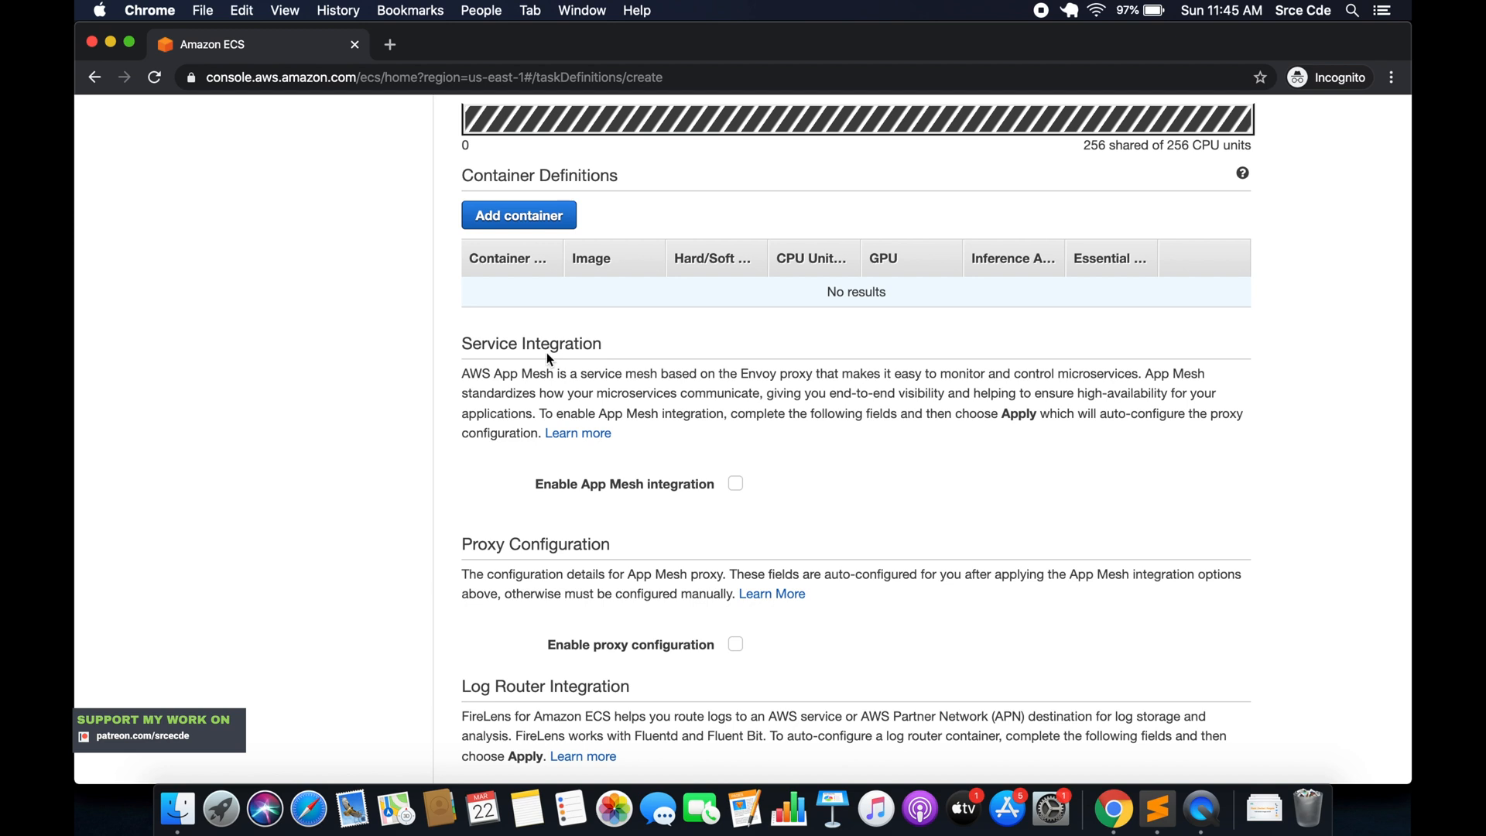
{"action": "left_click", "coordinate": [522, 217]}
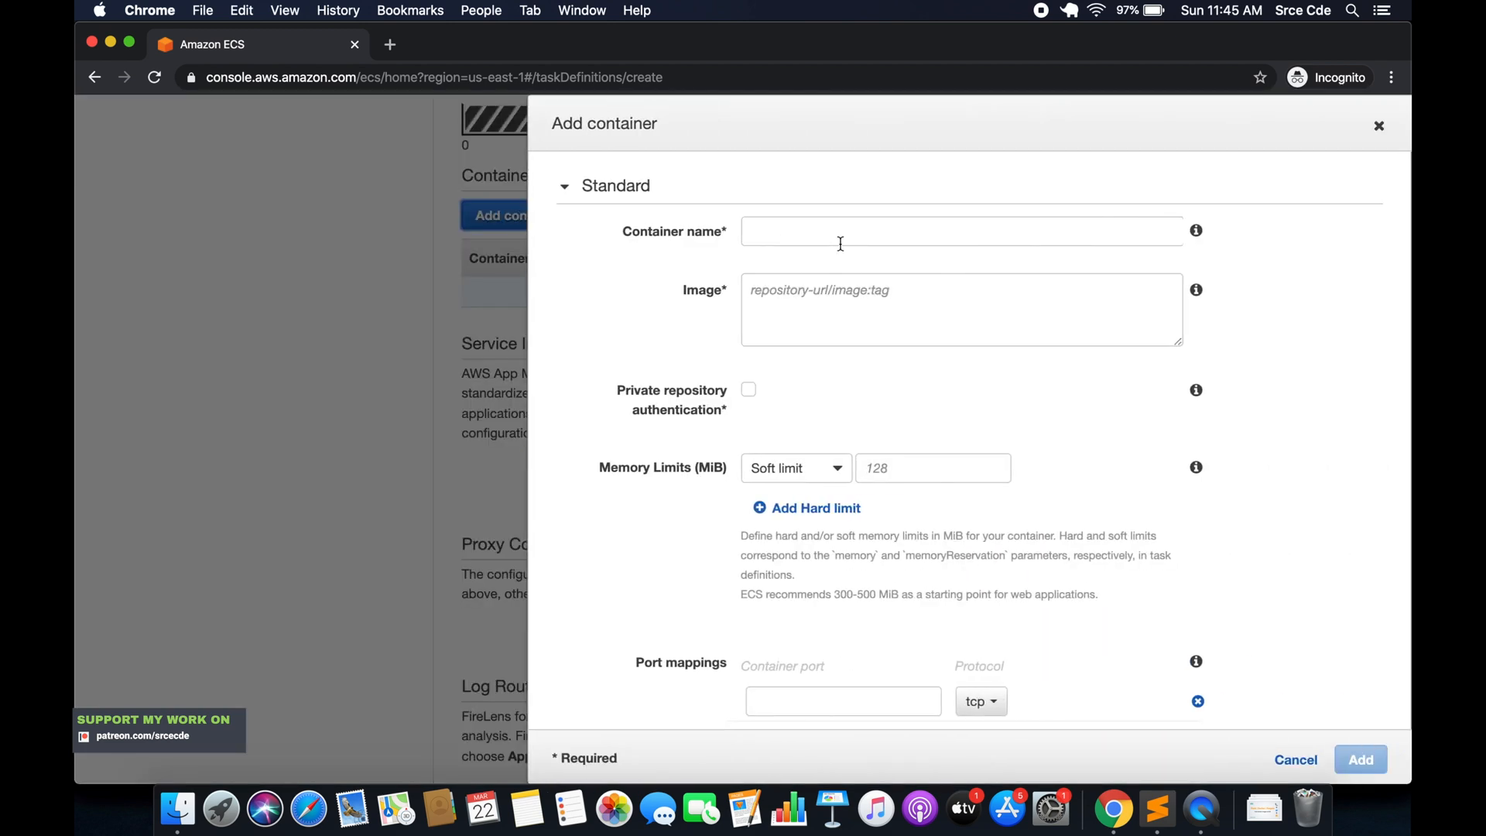
{"action": "left_click", "coordinate": [1380, 131]}
- Search the AWS services for "ecr" and open the Elastic Container Registry repositories in a separate browser tab
{"action": "scroll", "coordinate": [922, 260], "scroll_direction": "up", "scroll_amount": 15}
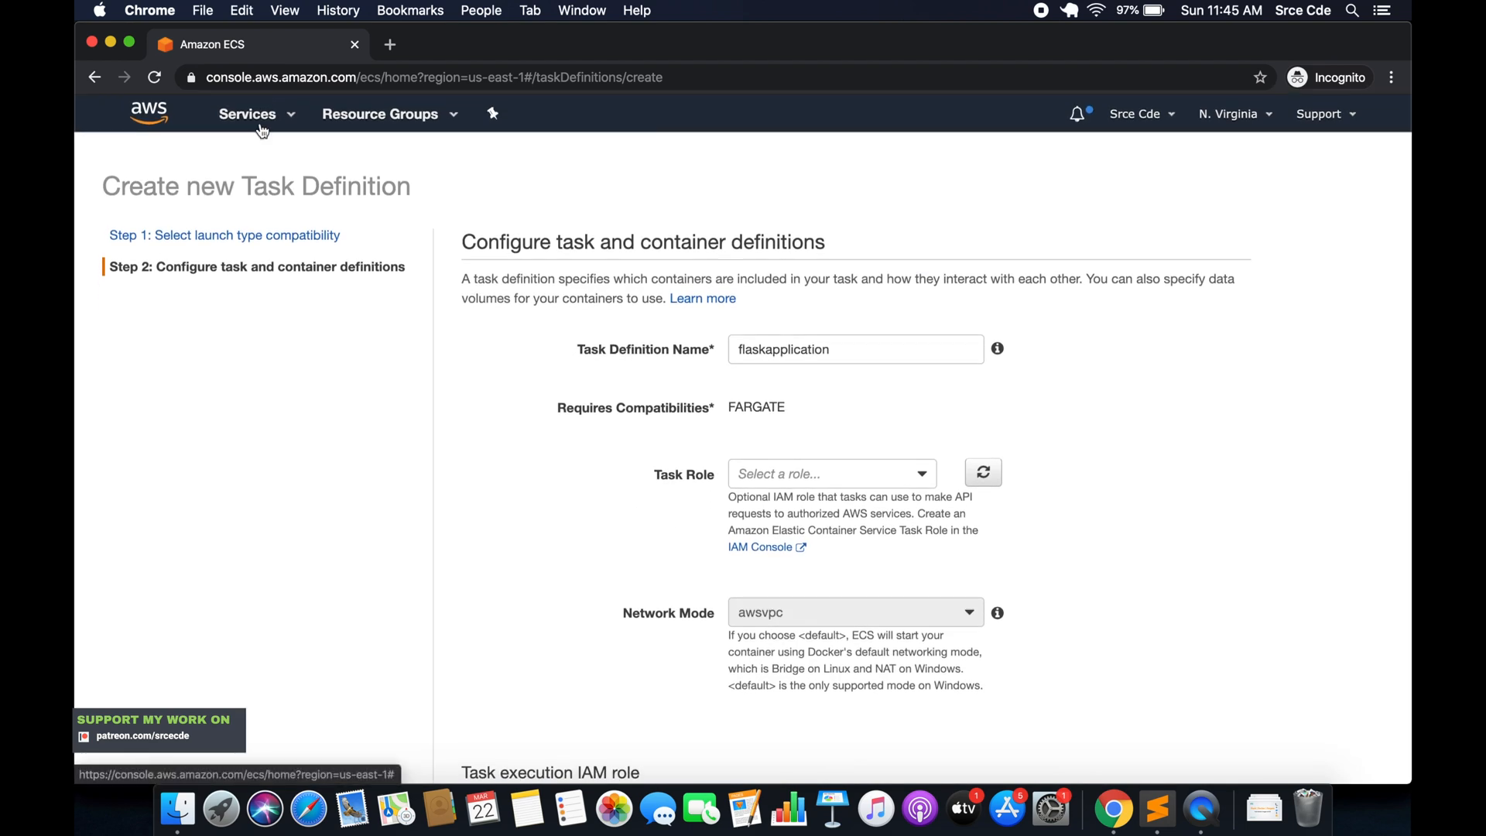
{"action": "left_click", "coordinate": [262, 129]}
{"action": "type", "text": "ecr"}
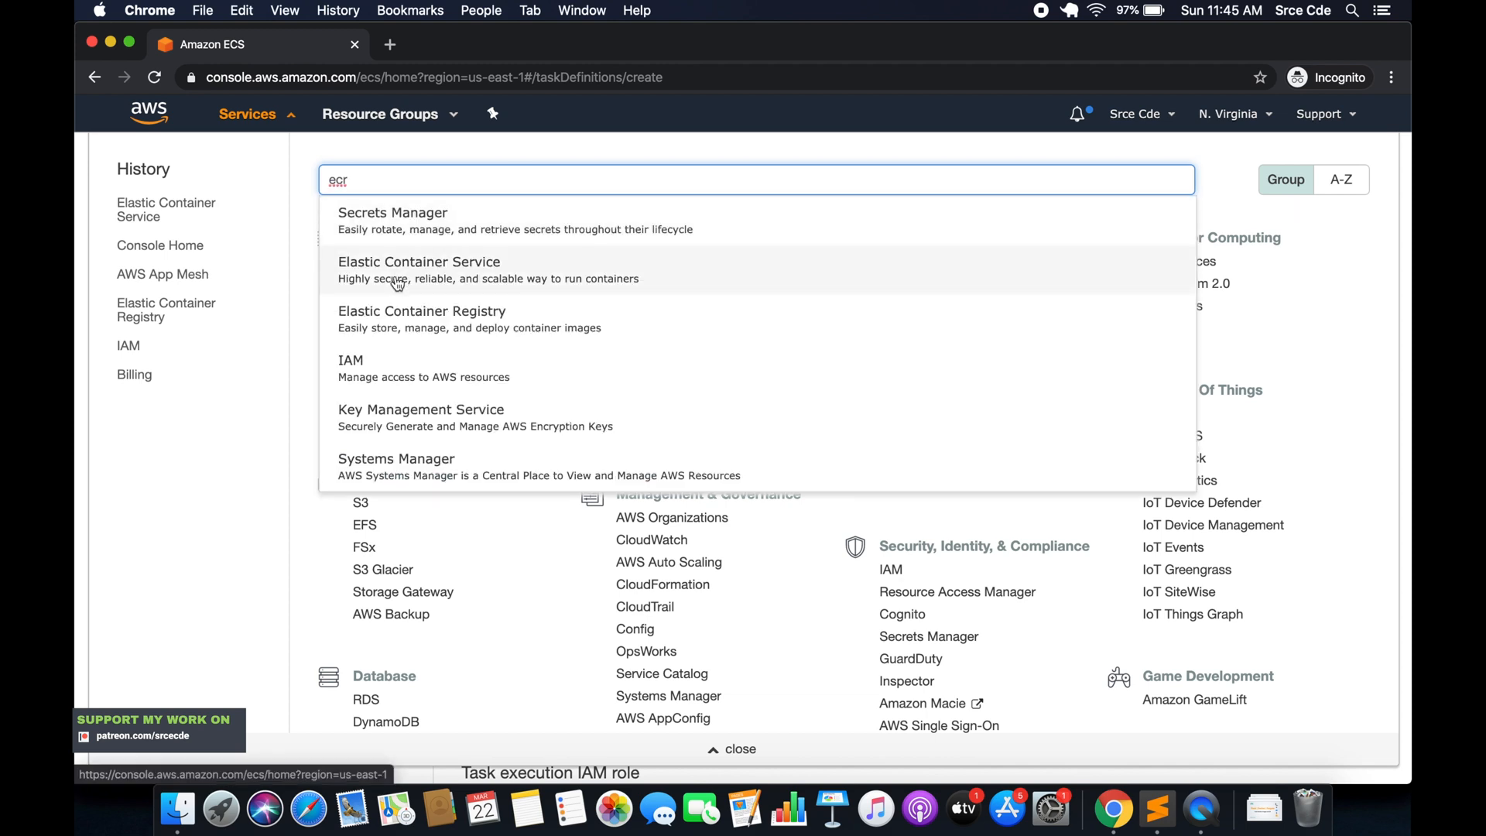
{"action": "left_click", "coordinate": [397, 283], "text": "super"}
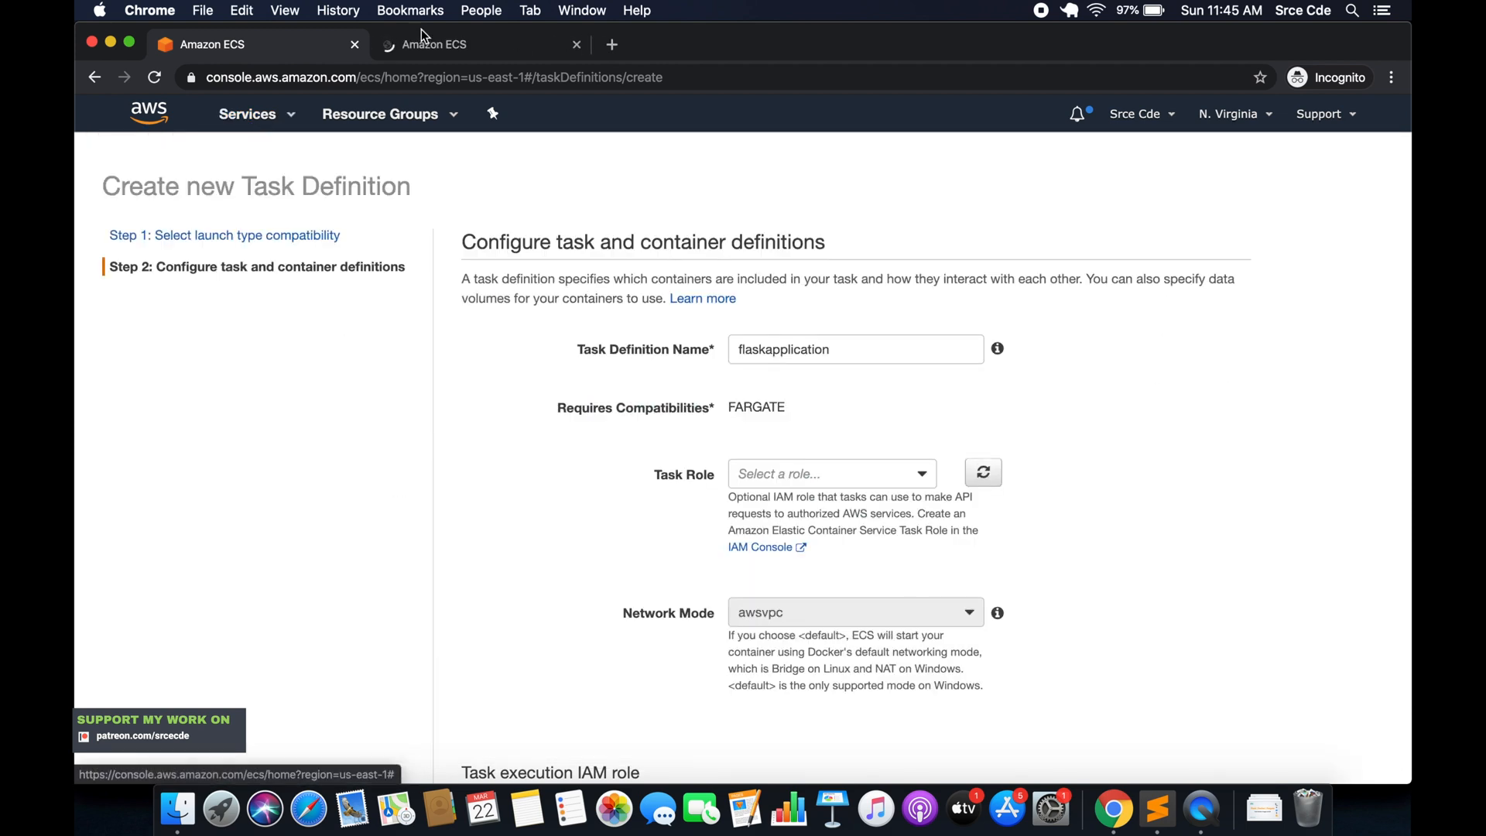
{"action": "left_click", "coordinate": [454, 48]}
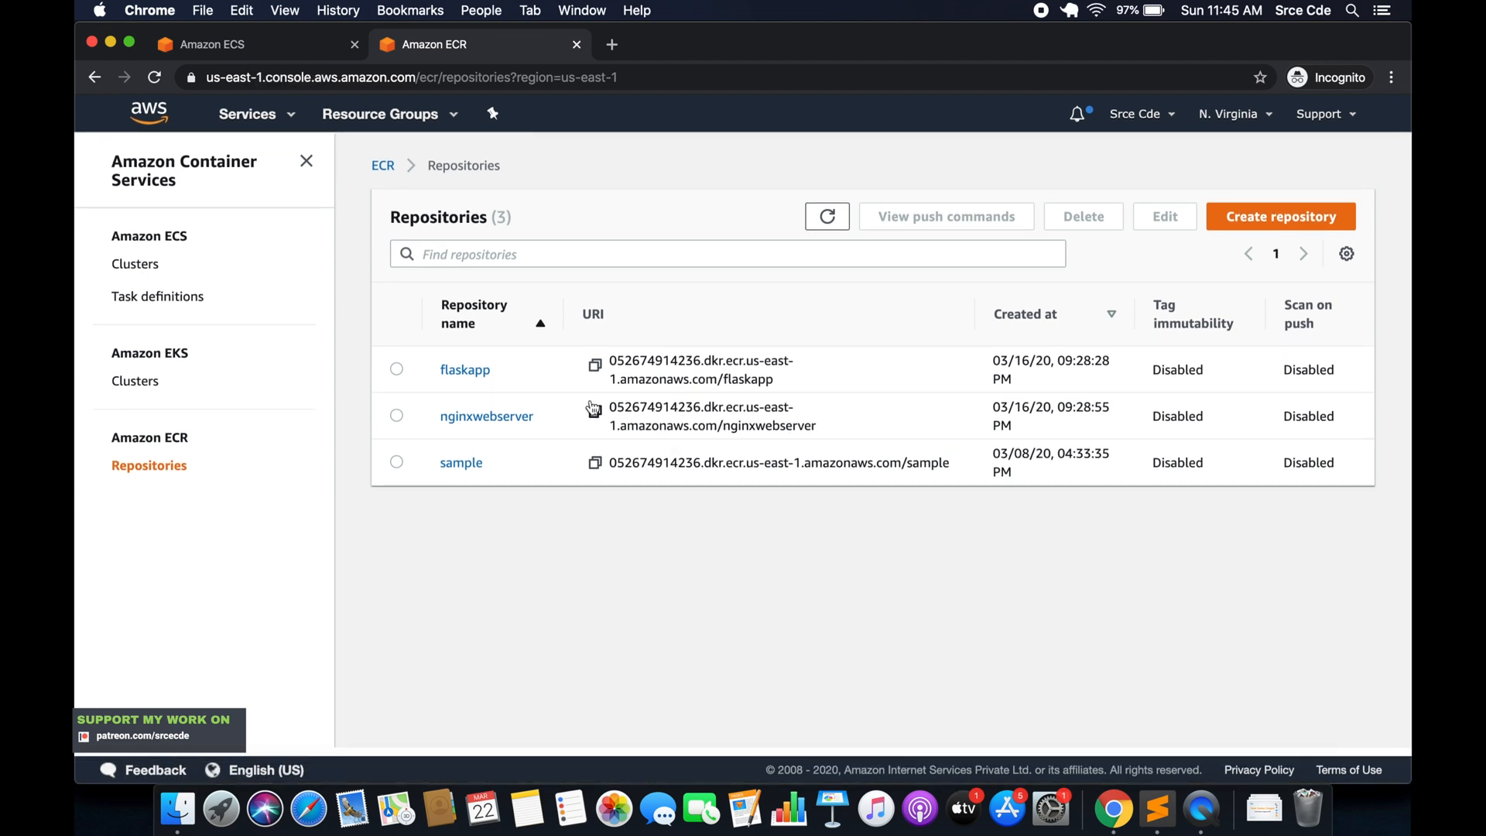
- Return to the task definition, start adding a container and name it flask
{"action": "left_click", "coordinate": [260, 51]}
{"action": "scroll", "coordinate": [665, 353], "scroll_direction": "down", "scroll_amount": 10}
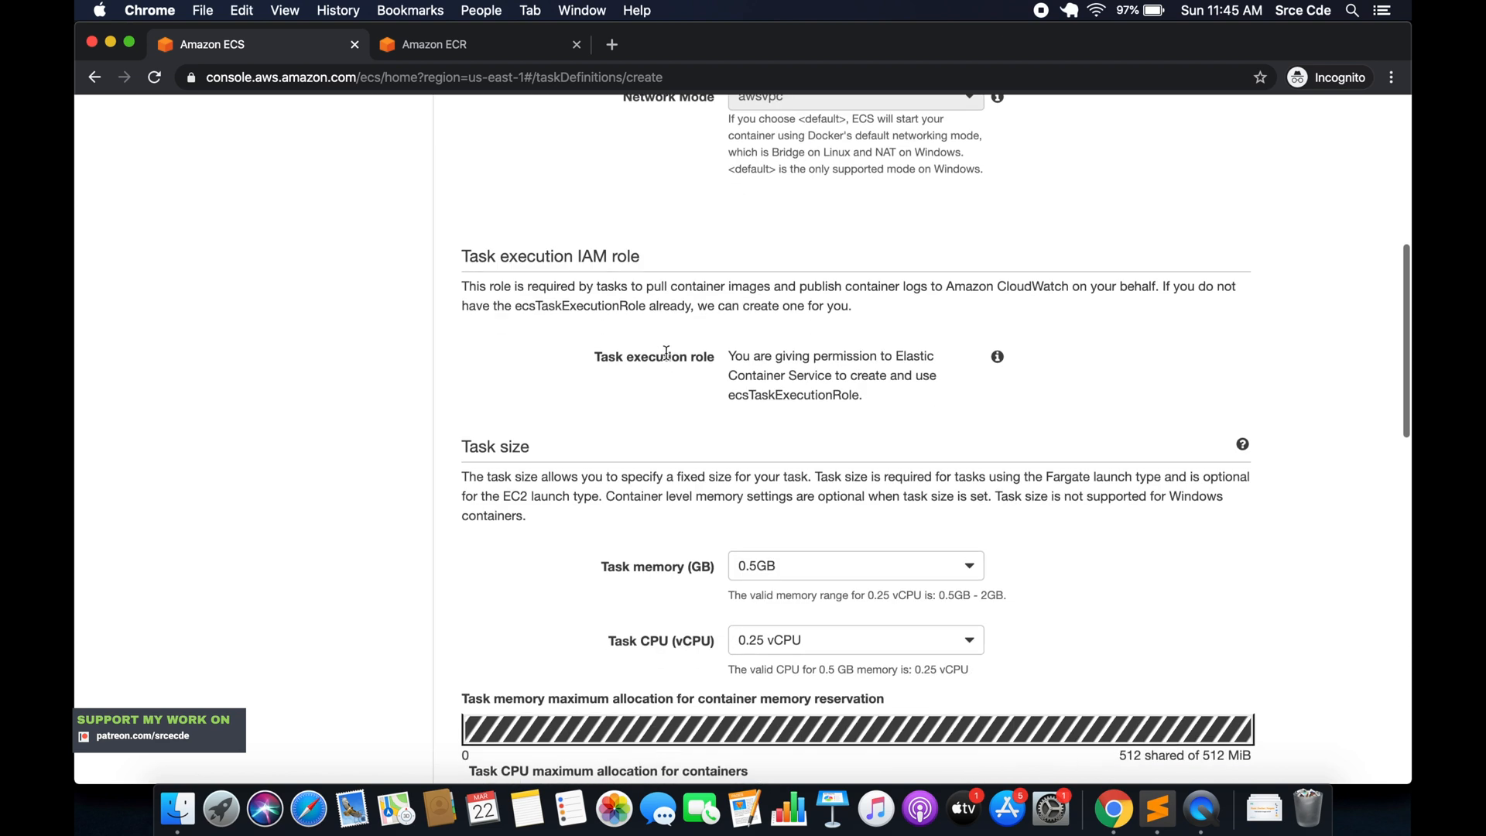
{"action": "scroll", "coordinate": [666, 353], "scroll_direction": "down", "scroll_amount": 5}
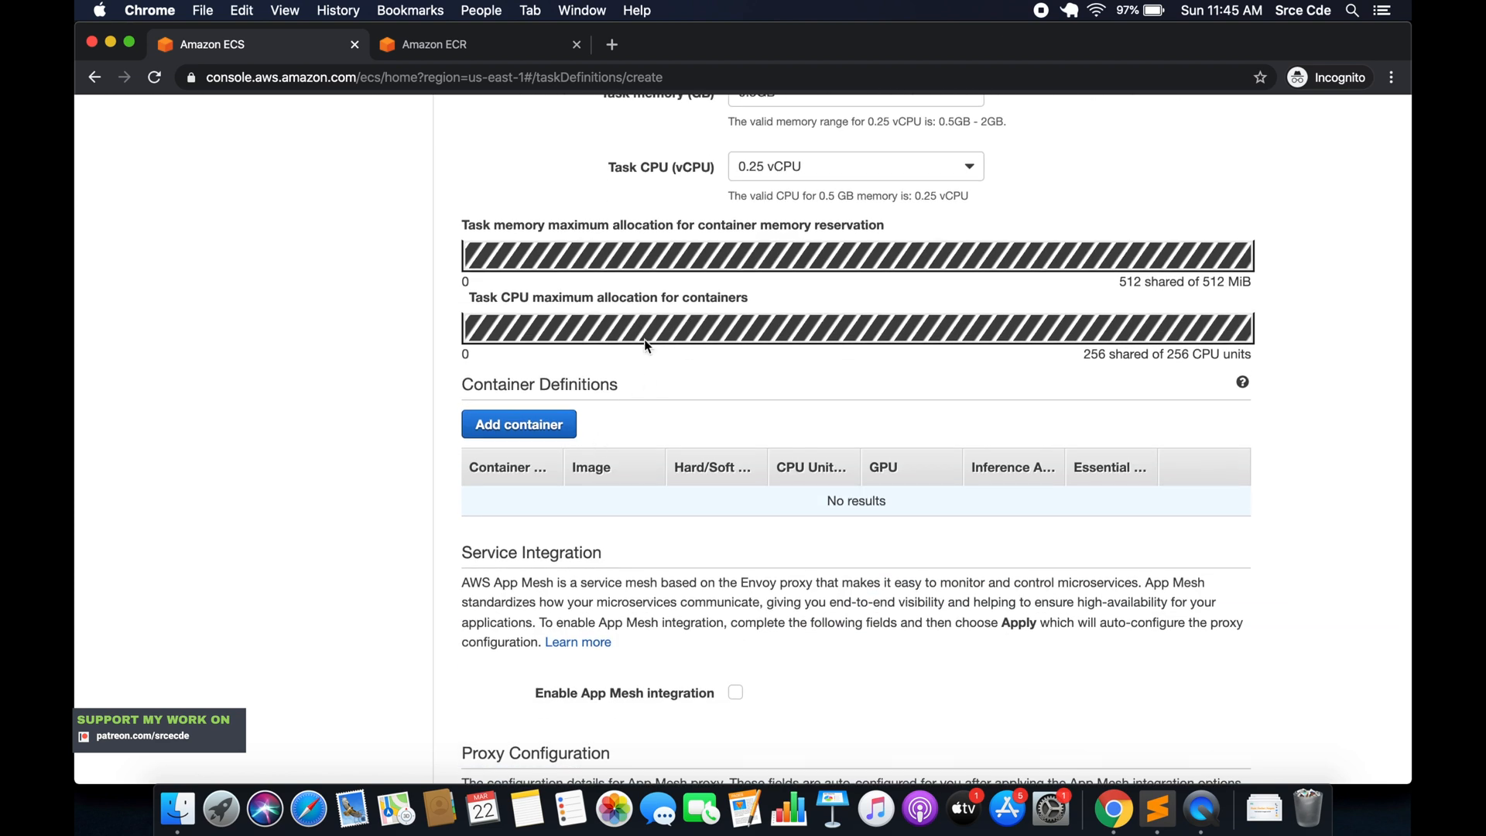
{"action": "left_click", "coordinate": [544, 422]}
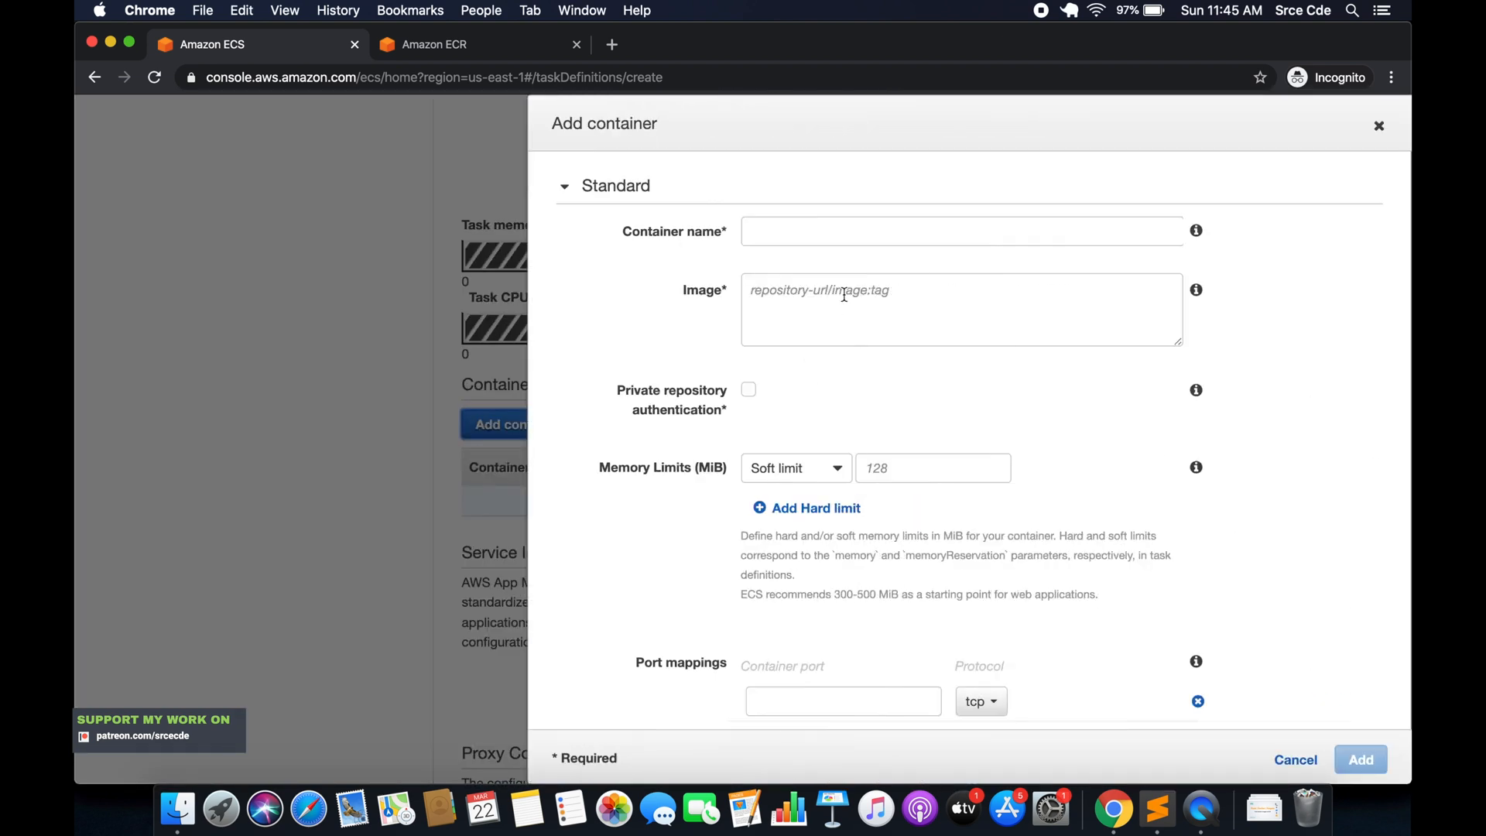
{"action": "left_click", "coordinate": [802, 231]}
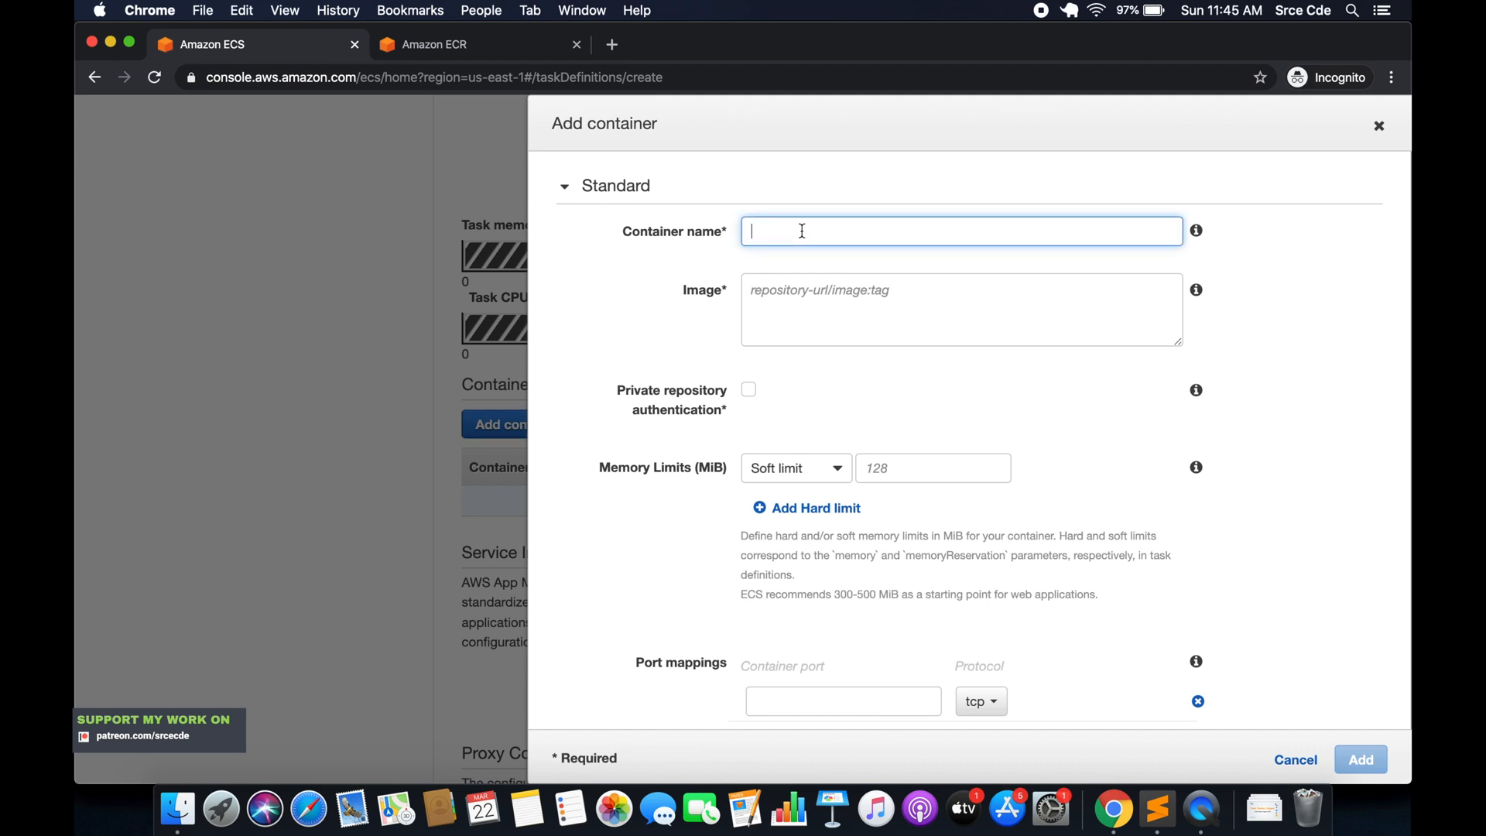
{"action": "type", "text": "flask"}
{"action": "scroll", "coordinate": [879, 303], "scroll_direction": "down", "scroll_amount": 3}
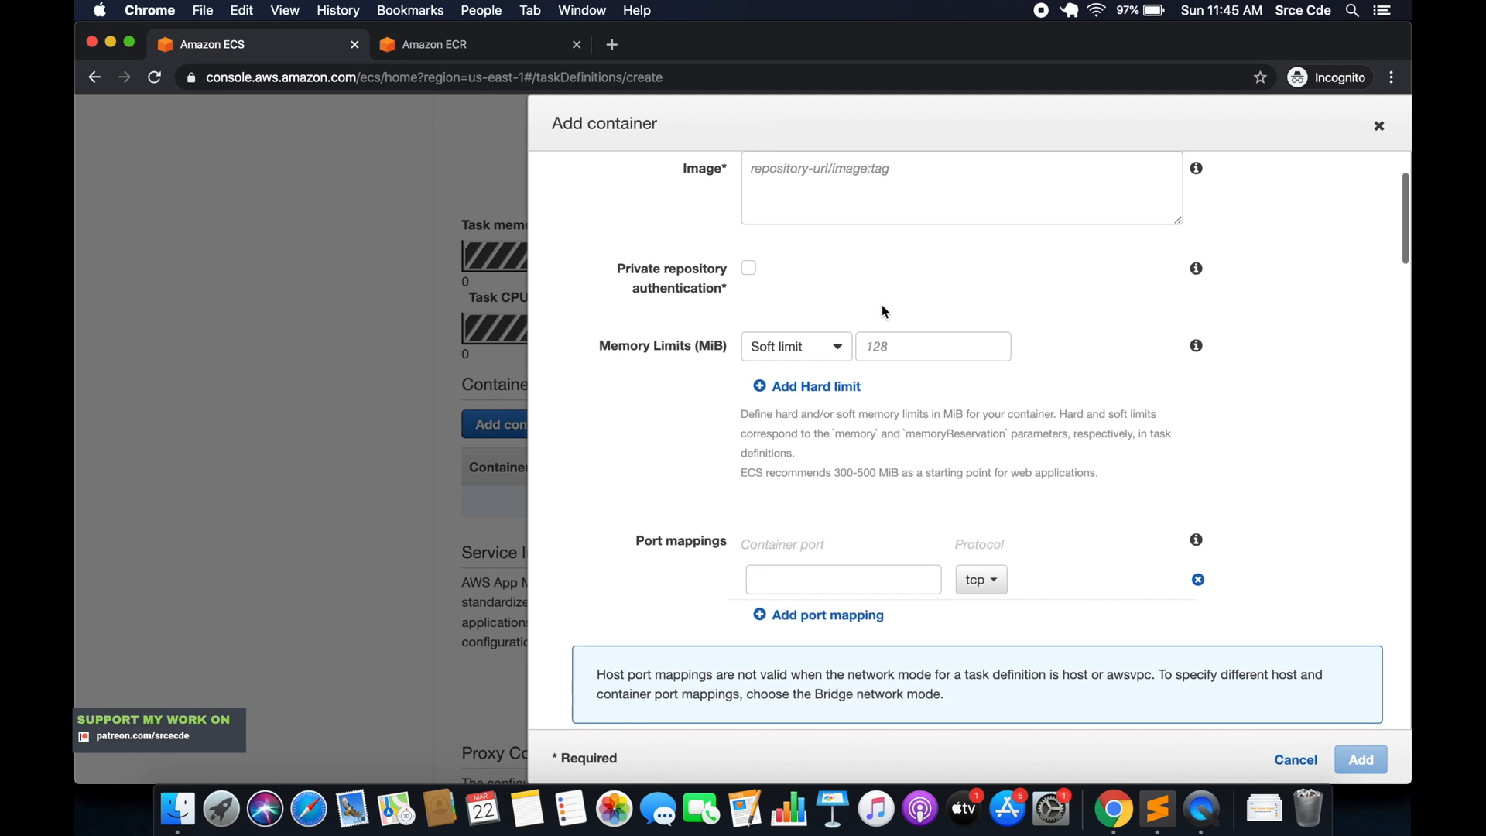
- Set the flask container's image to the flaskapp repository URI copied from the Elastic Container Registry, with the tag latest
{"action": "scroll", "coordinate": [855, 297], "scroll_direction": "up", "scroll_amount": 1}
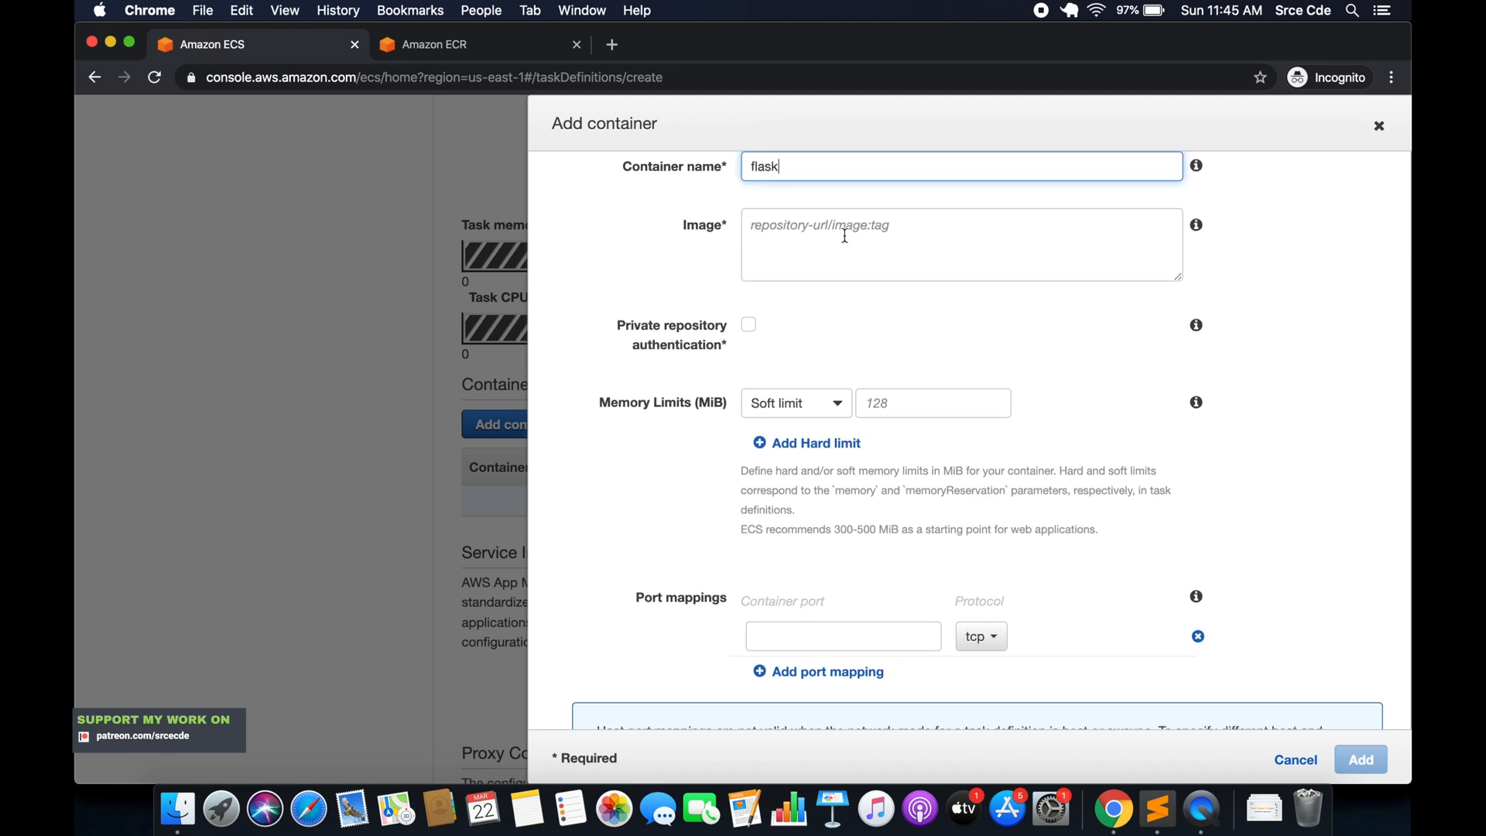
{"action": "left_click", "coordinate": [445, 45]}
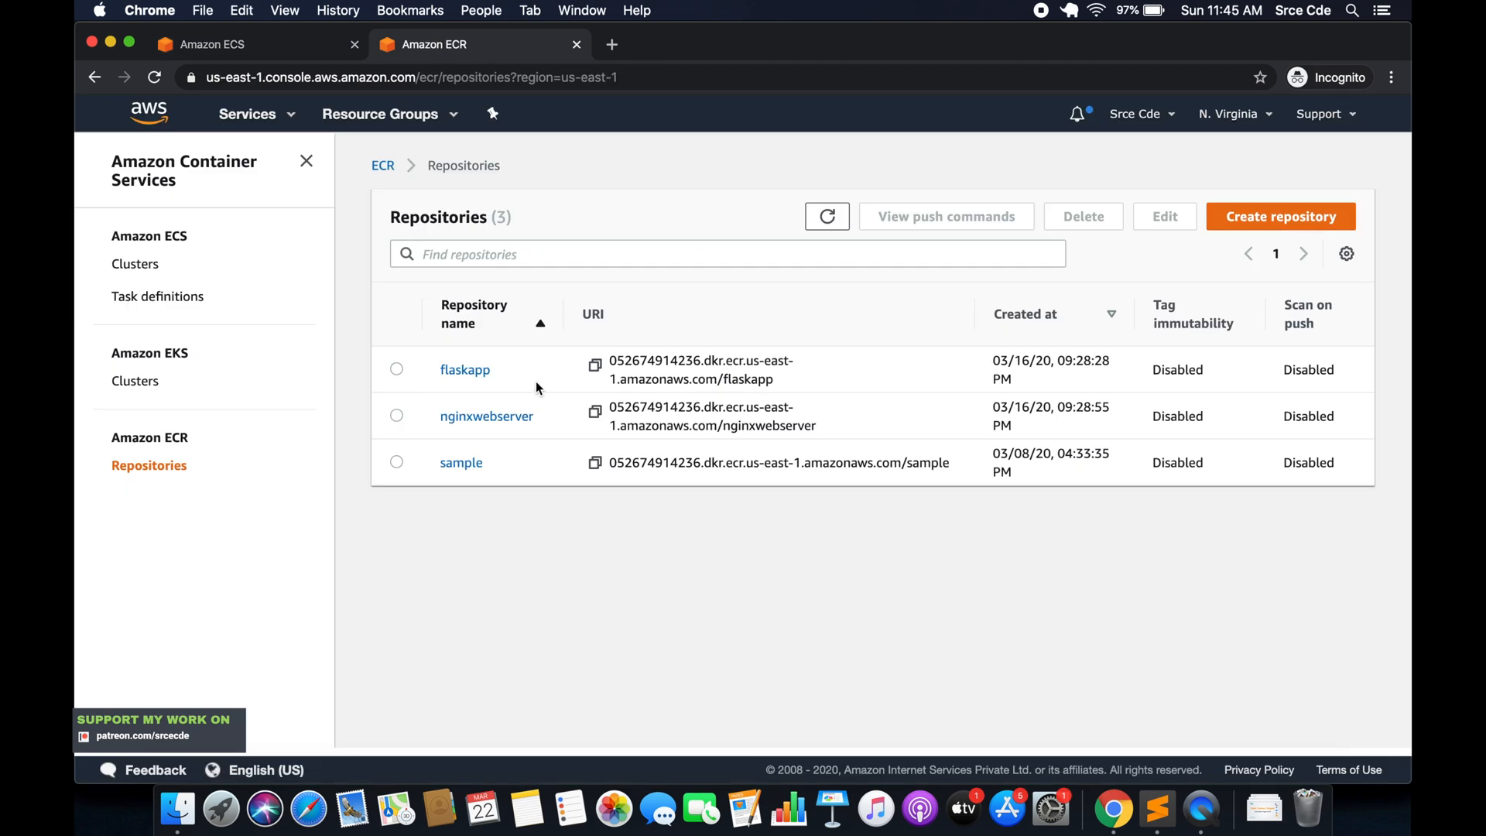
{"action": "left_click", "coordinate": [595, 368]}
{"action": "left_click", "coordinate": [271, 47]}
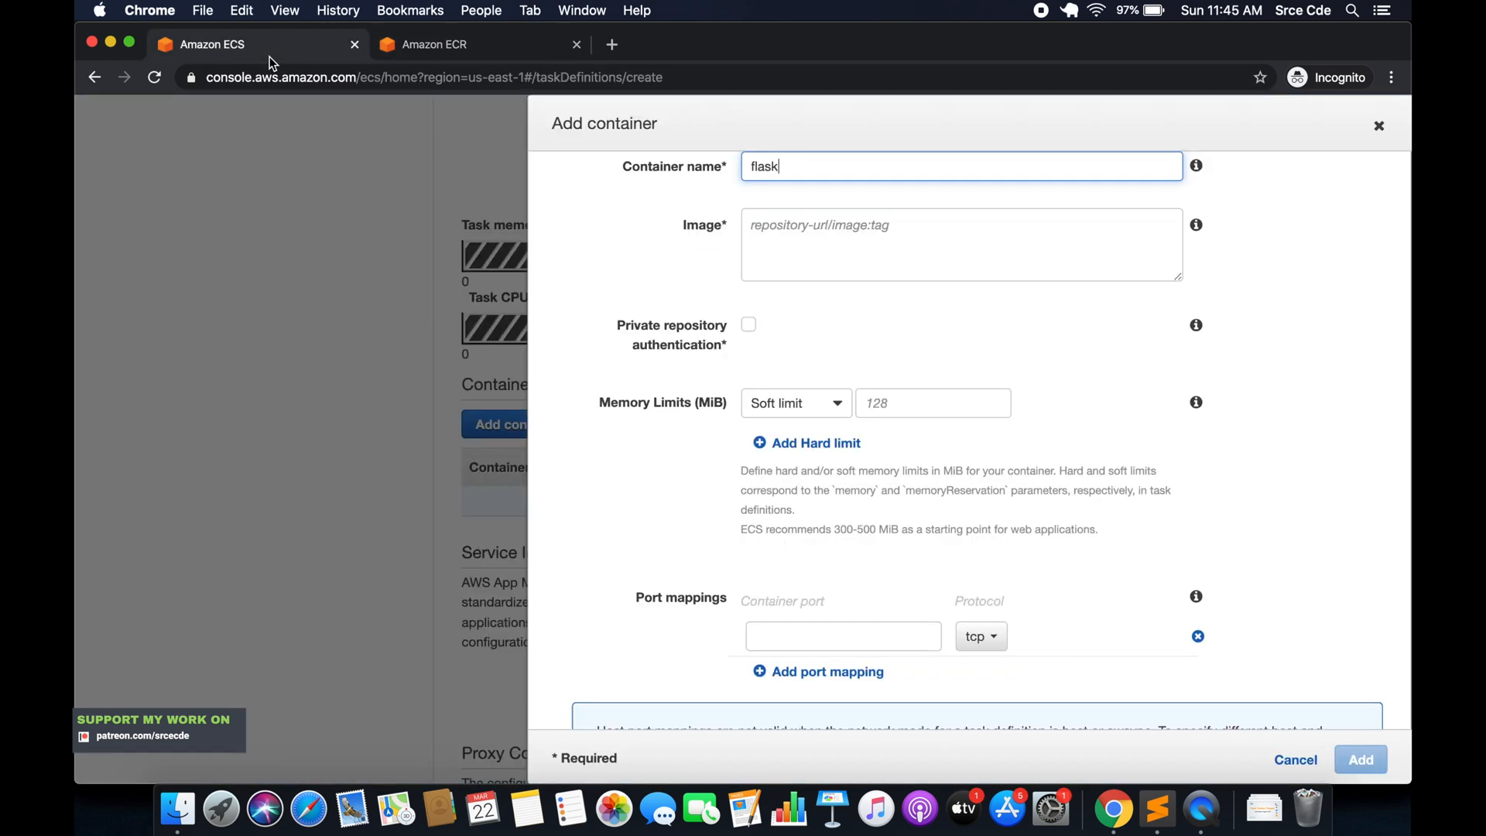
{"action": "left_click", "coordinate": [814, 231]}
{"action": "key", "text": "cmd+v"}
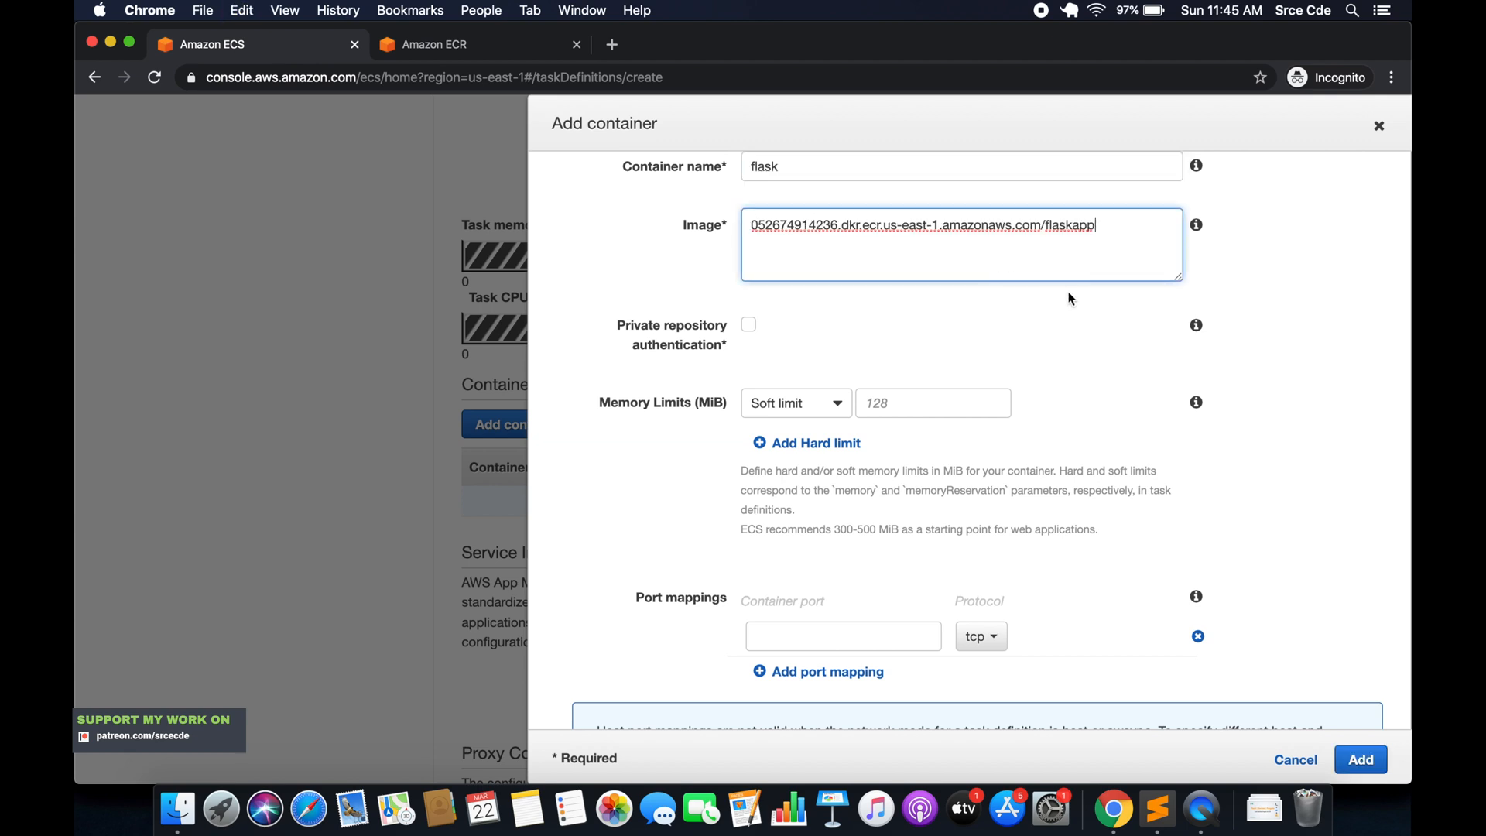
{"action": "type", "text": ":"}
{"action": "type", "text": "latest"}
- Turn private repository authentication on and back off to inspect its fields, and review the memory limit and port mapping settings
{"action": "scroll", "coordinate": [1019, 360], "scroll_direction": "down", "scroll_amount": 2}
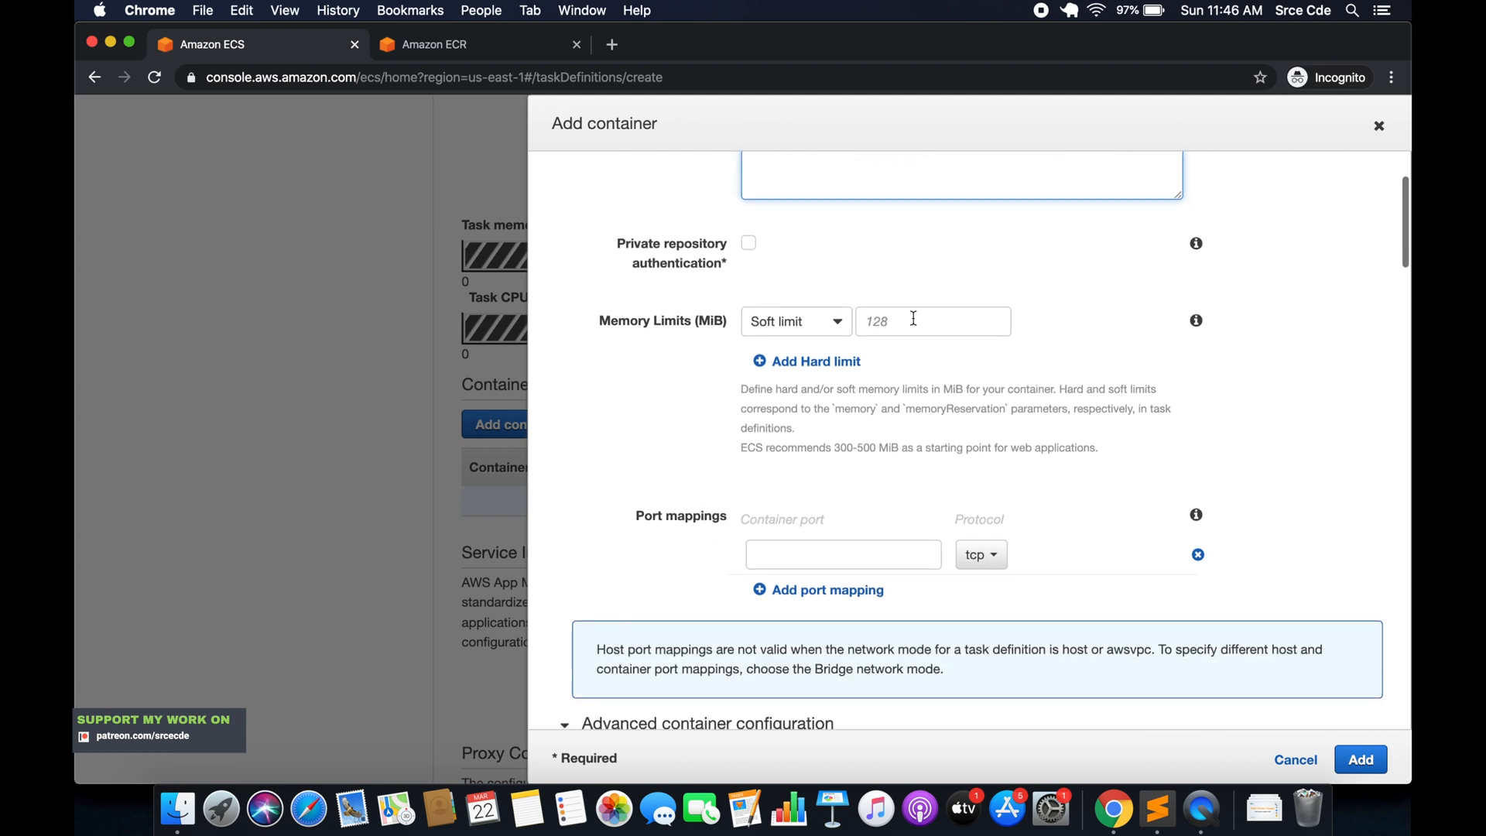
{"action": "scroll", "coordinate": [914, 318], "scroll_direction": "up", "scroll_amount": 2}
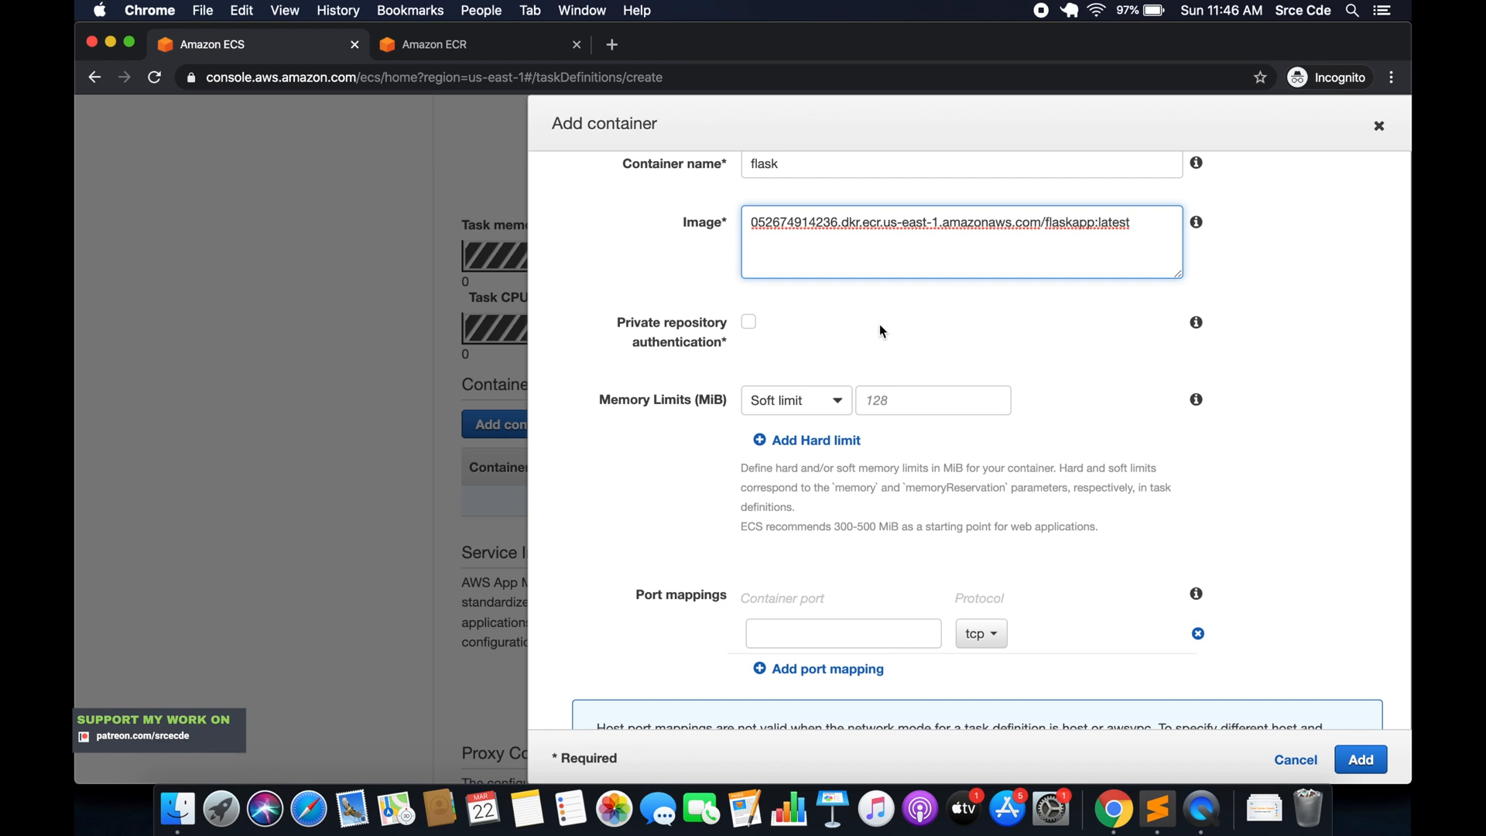
{"action": "left_click", "coordinate": [749, 324]}
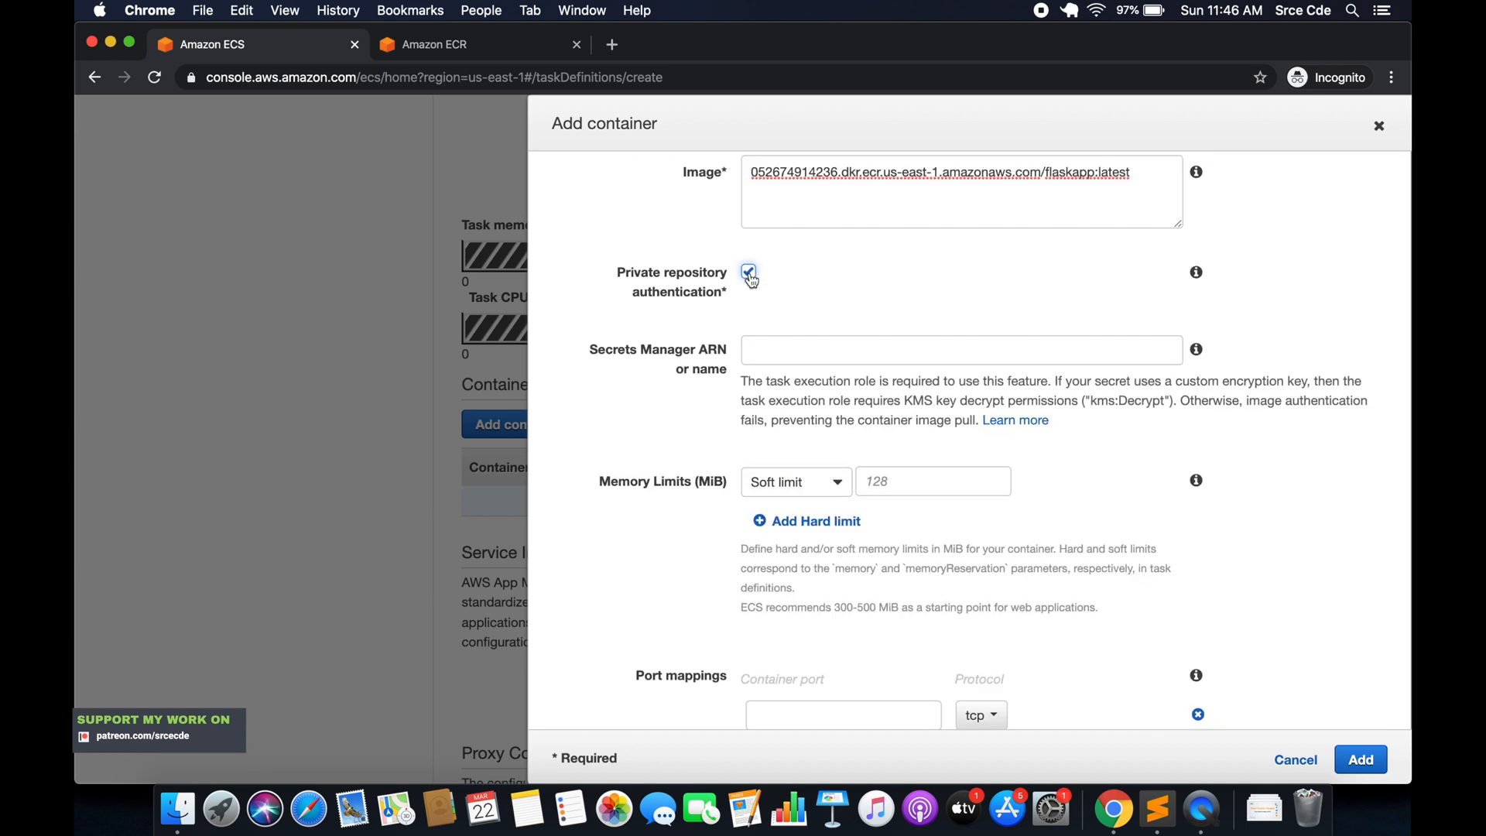
{"action": "left_click", "coordinate": [748, 272]}
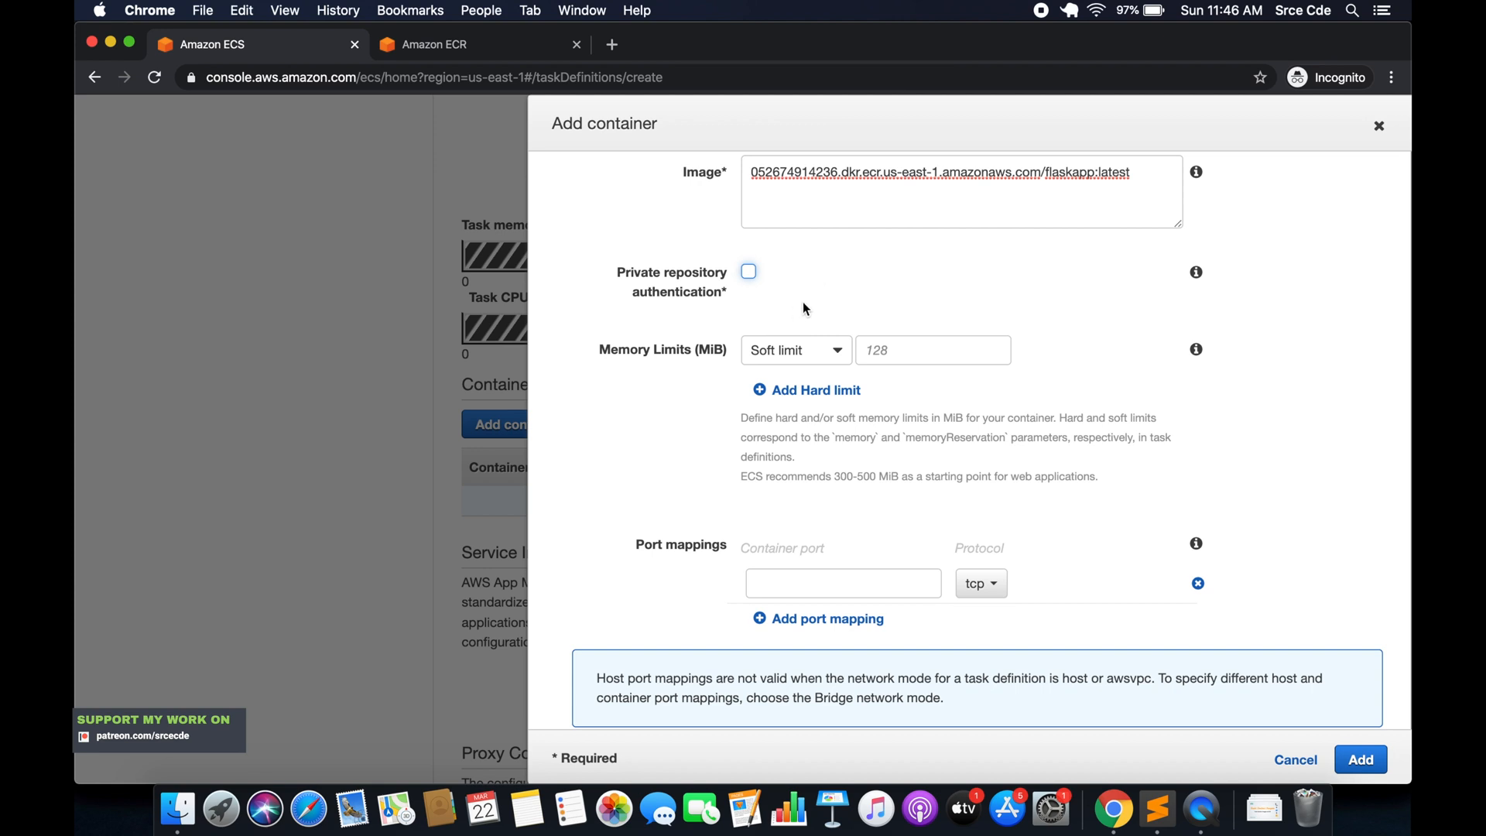
{"action": "scroll", "coordinate": [802, 302], "scroll_direction": "down", "scroll_amount": 2}
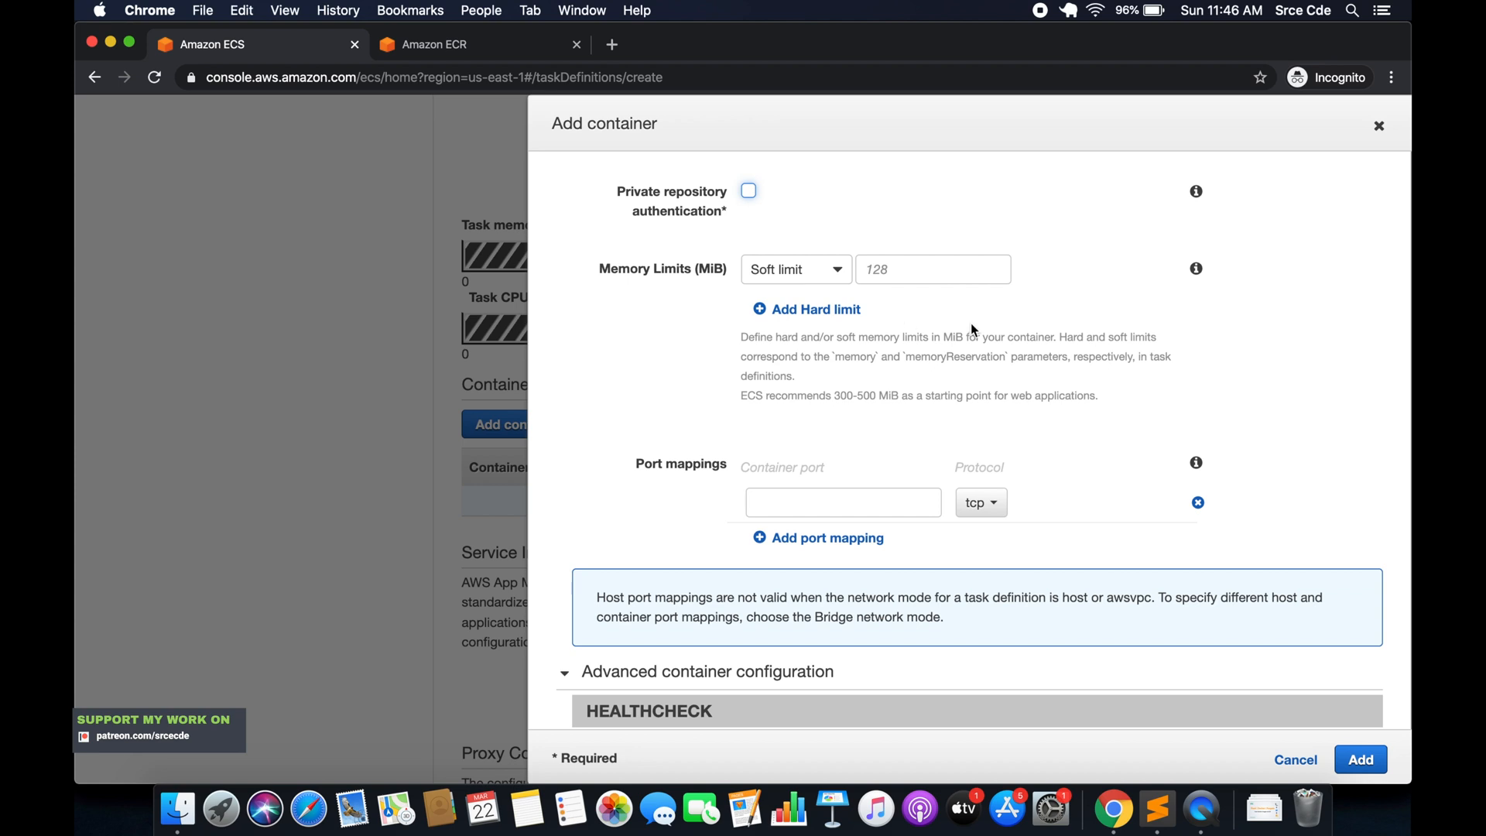
{"action": "scroll", "coordinate": [973, 325], "scroll_direction": "down", "scroll_amount": 3}
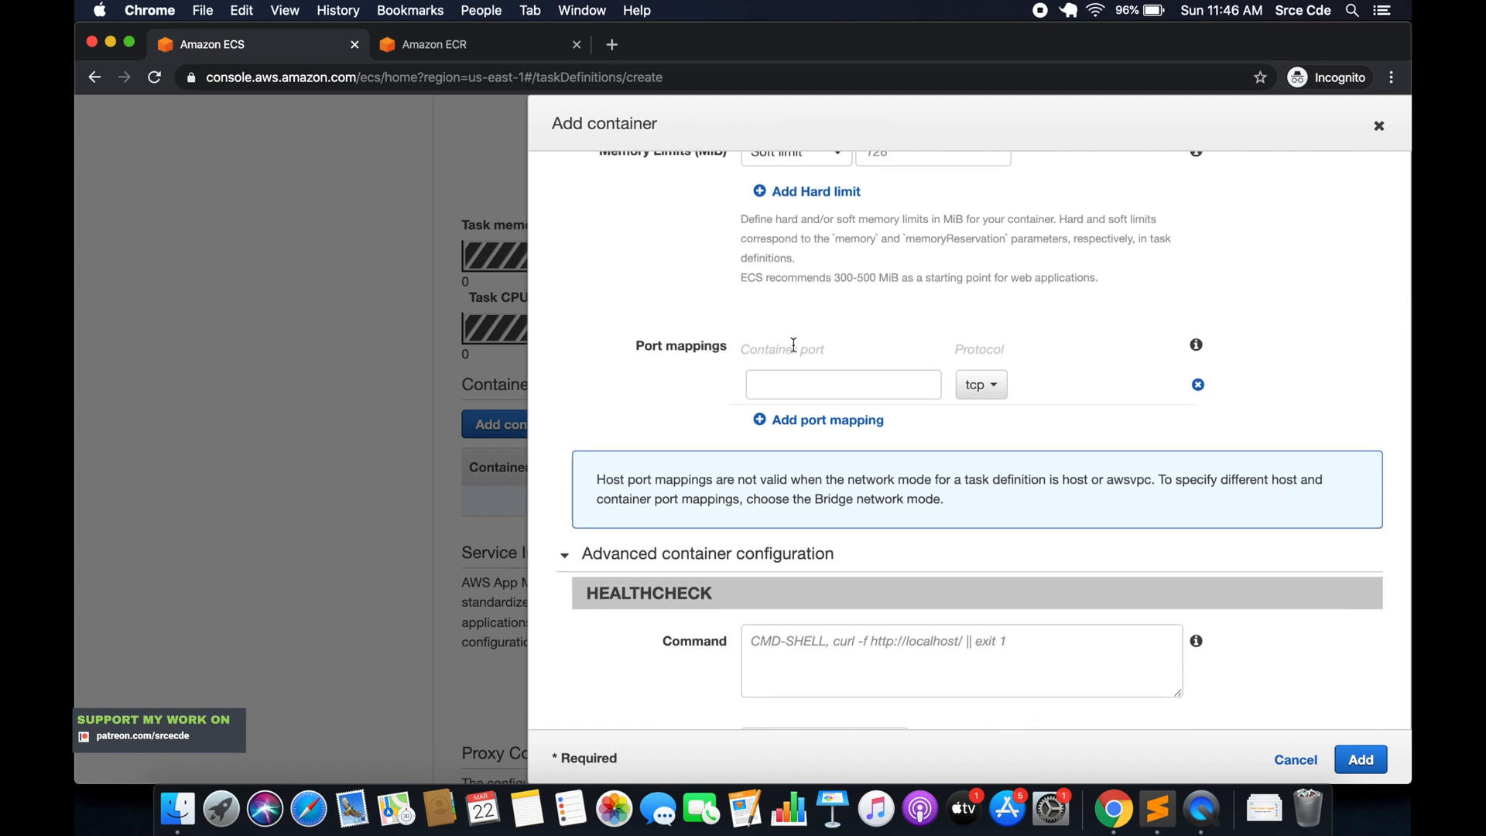
{"action": "scroll", "coordinate": [935, 336], "scroll_direction": "down", "scroll_amount": 2}
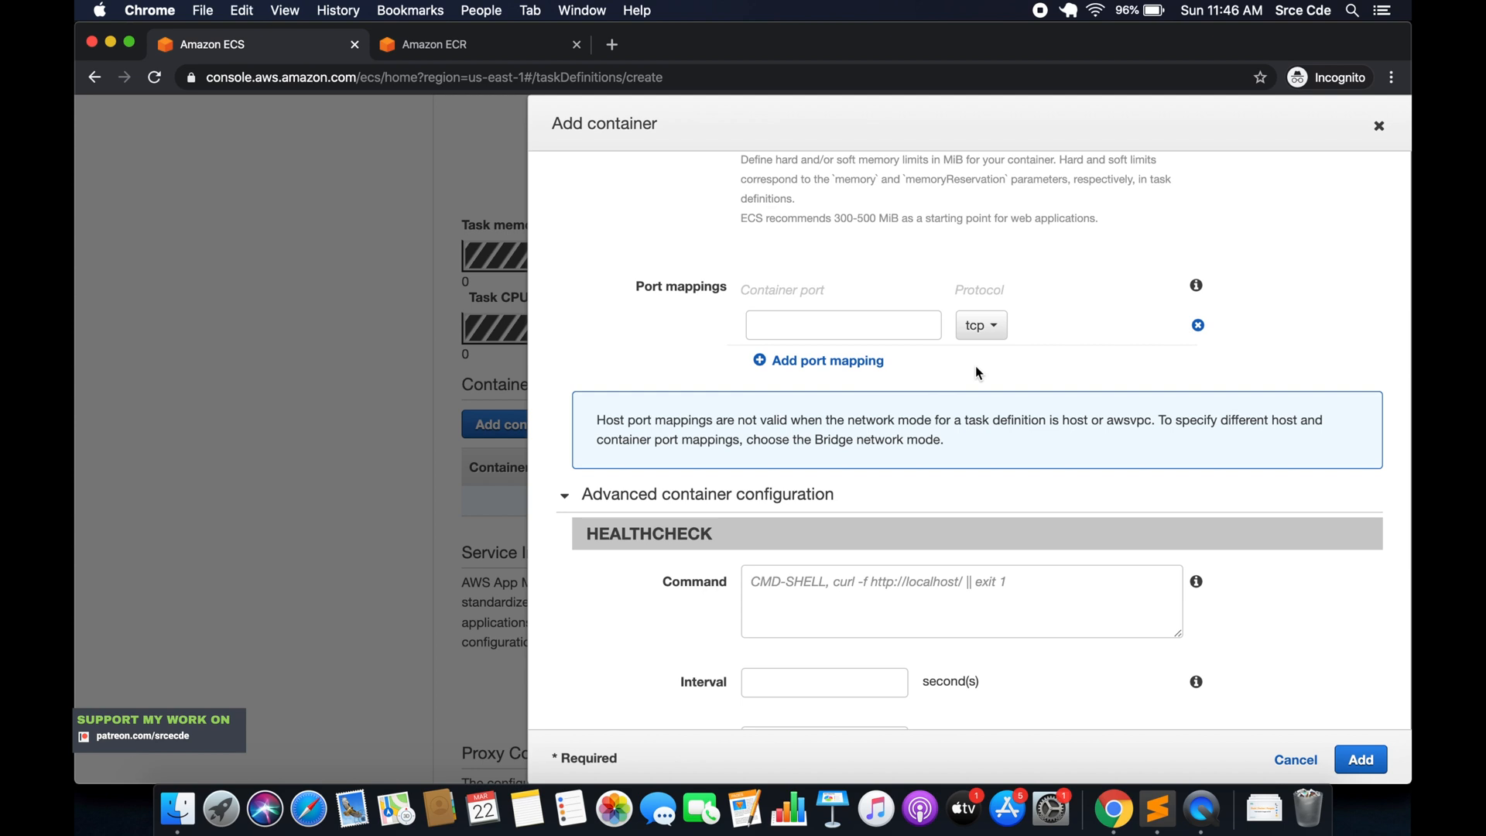
- Review the flask container's health check, essential flag, entry point, command, working directory and environment variable settings
{"action": "scroll", "coordinate": [976, 365], "scroll_direction": "down", "scroll_amount": 8}
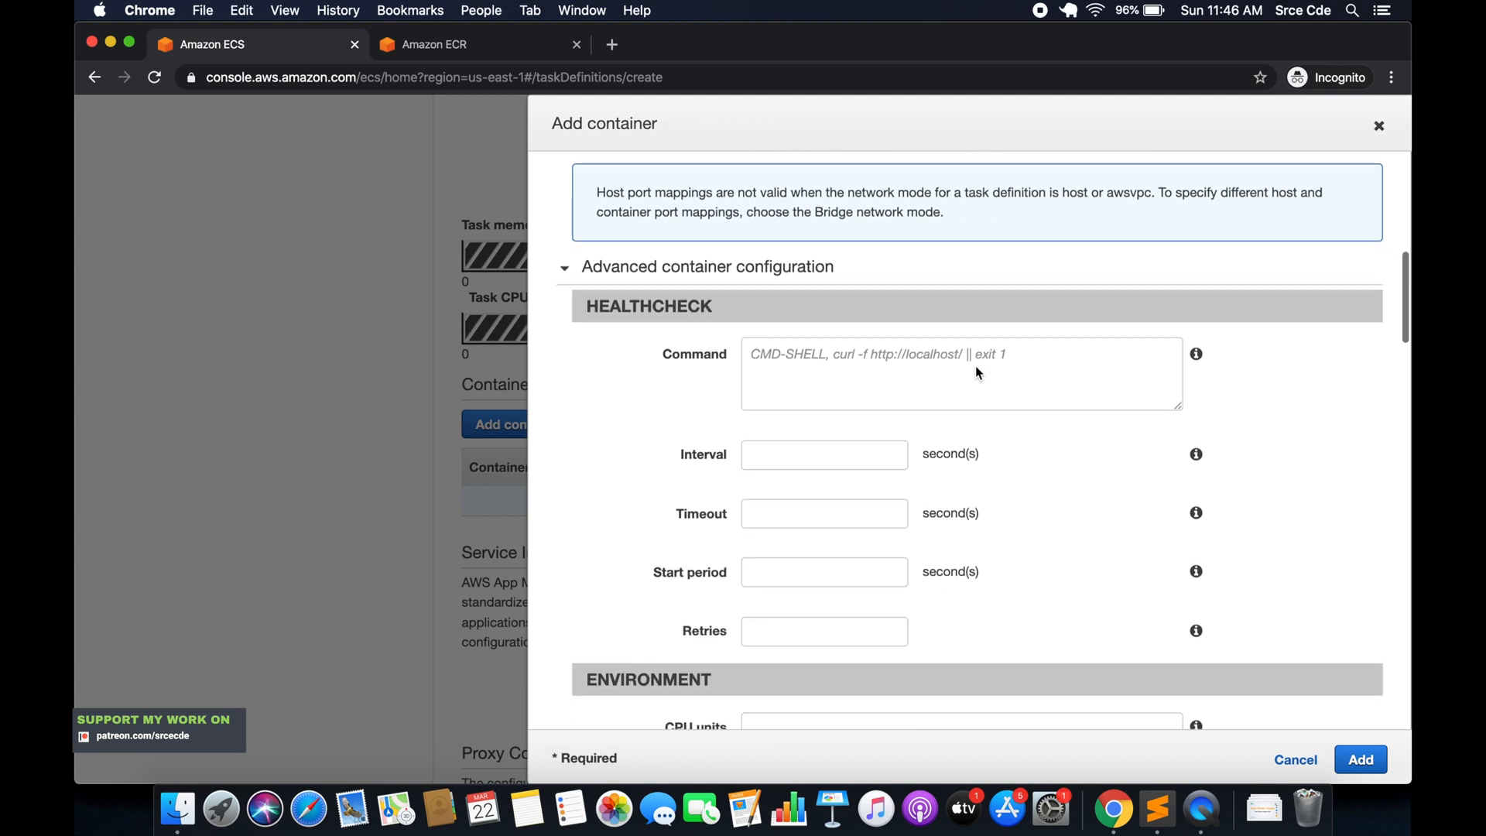
{"action": "scroll", "coordinate": [976, 366], "scroll_direction": "down", "scroll_amount": 2}
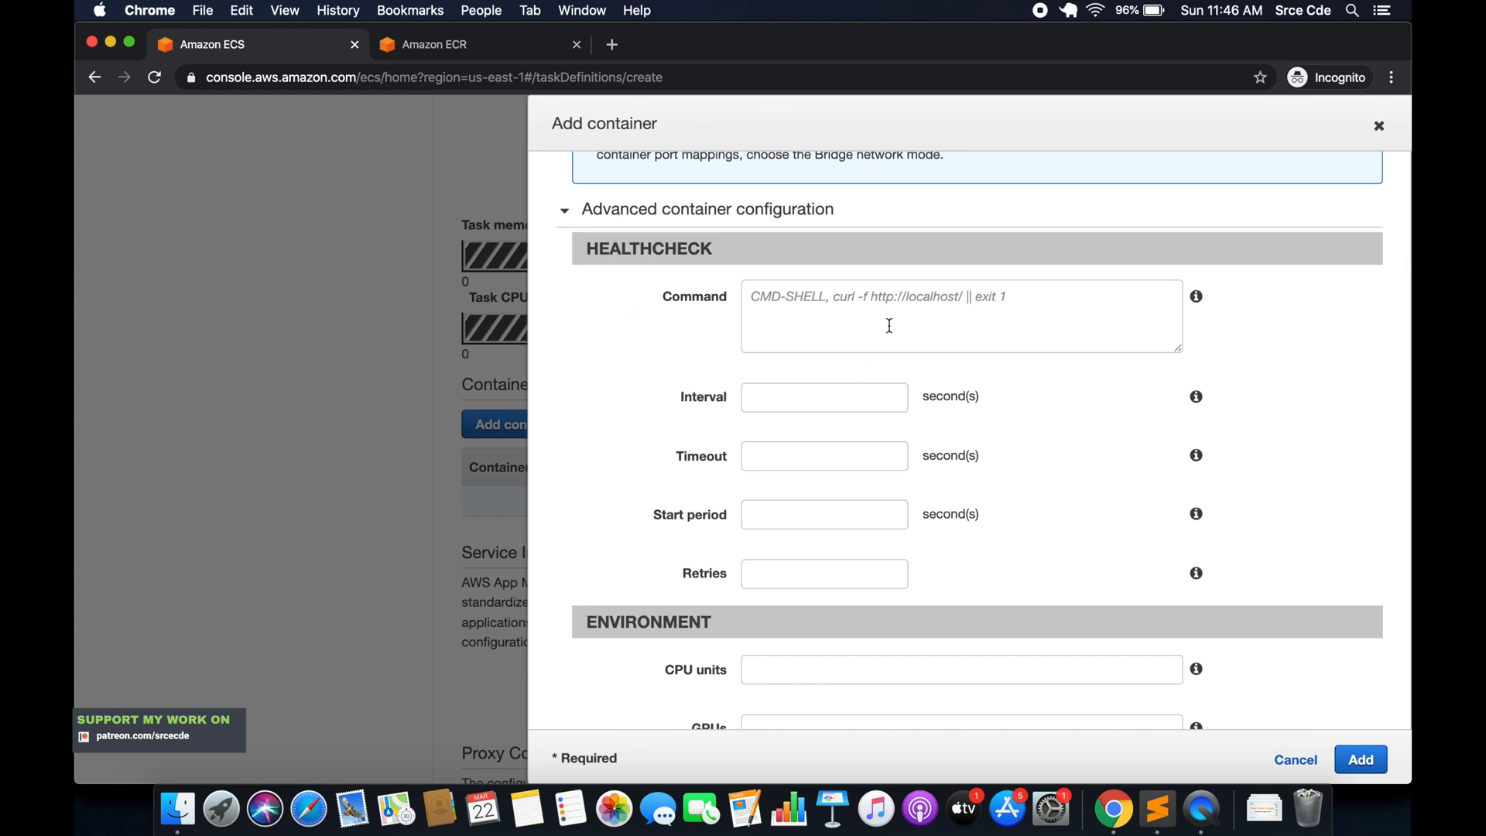
{"action": "scroll", "coordinate": [815, 402], "scroll_direction": "down", "scroll_amount": 4}
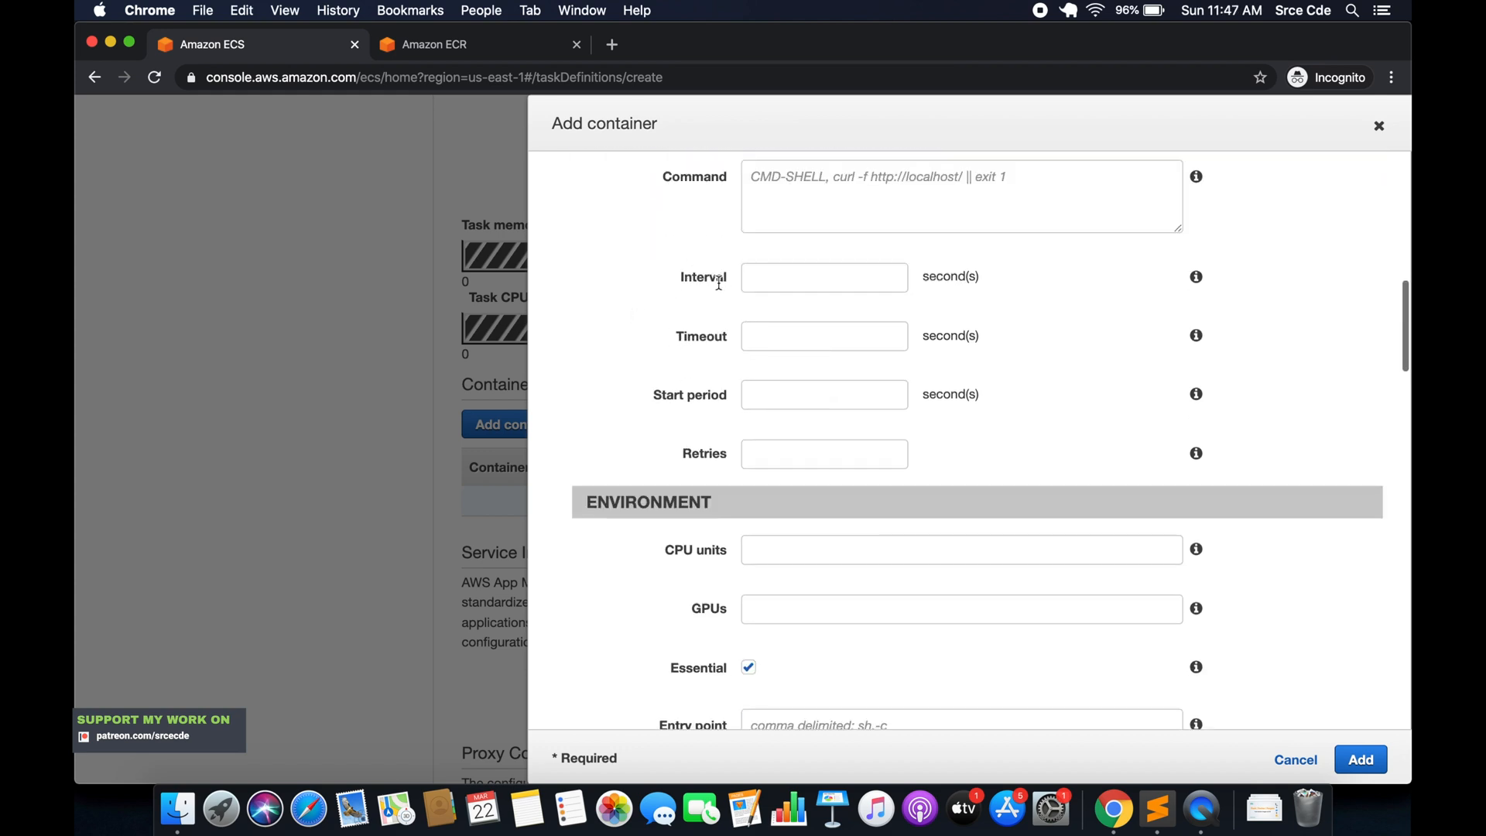
{"action": "scroll", "coordinate": [764, 372], "scroll_direction": "down", "scroll_amount": 10}
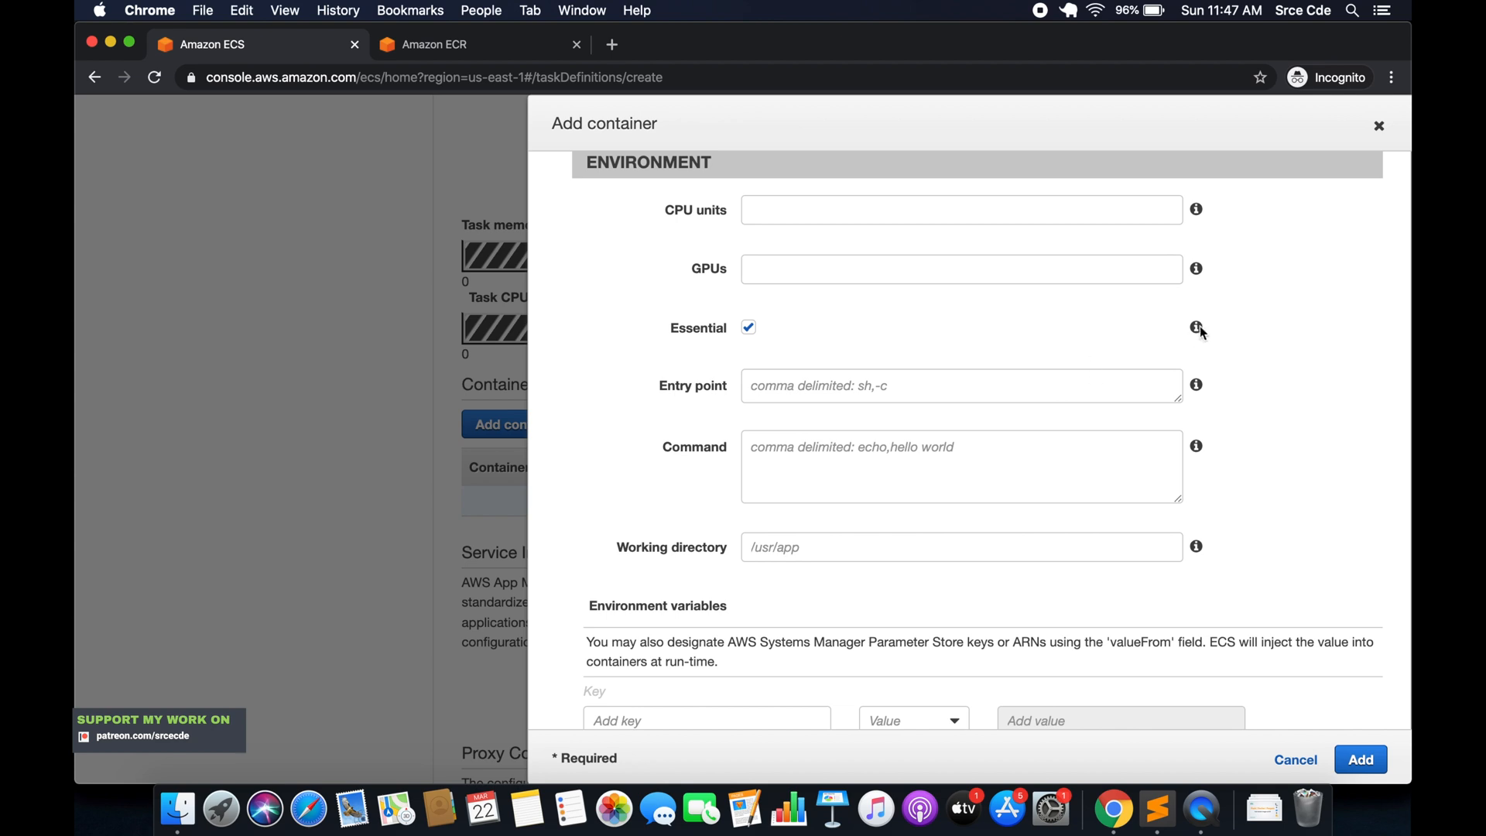
{"action": "mouse_move", "coordinate": [1198, 319]}
{"action": "scroll", "coordinate": [1061, 338], "scroll_direction": "down", "scroll_amount": 1}
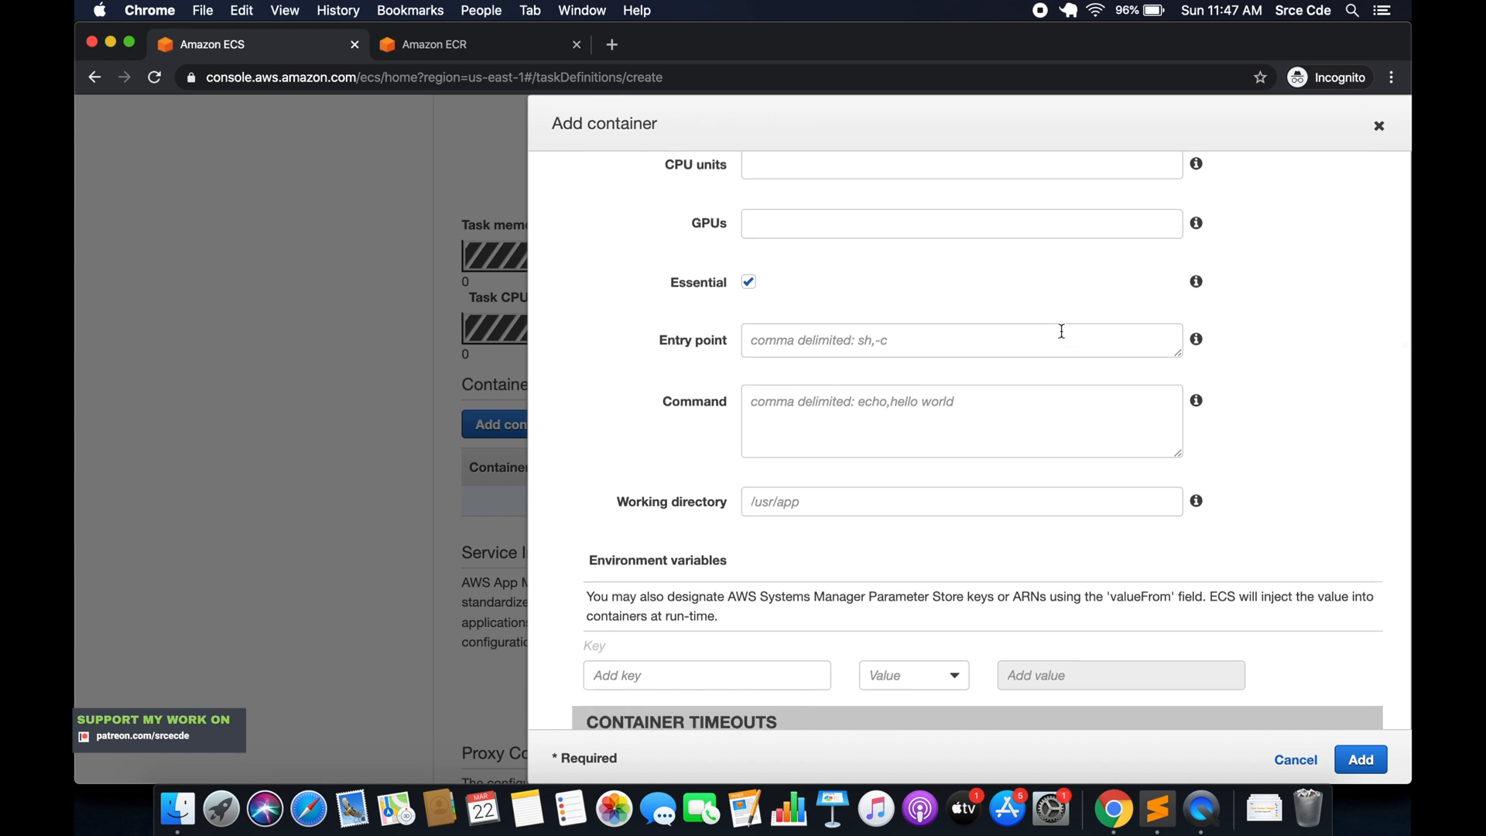
{"action": "scroll", "coordinate": [1037, 370], "scroll_direction": "down", "scroll_amount": 5}
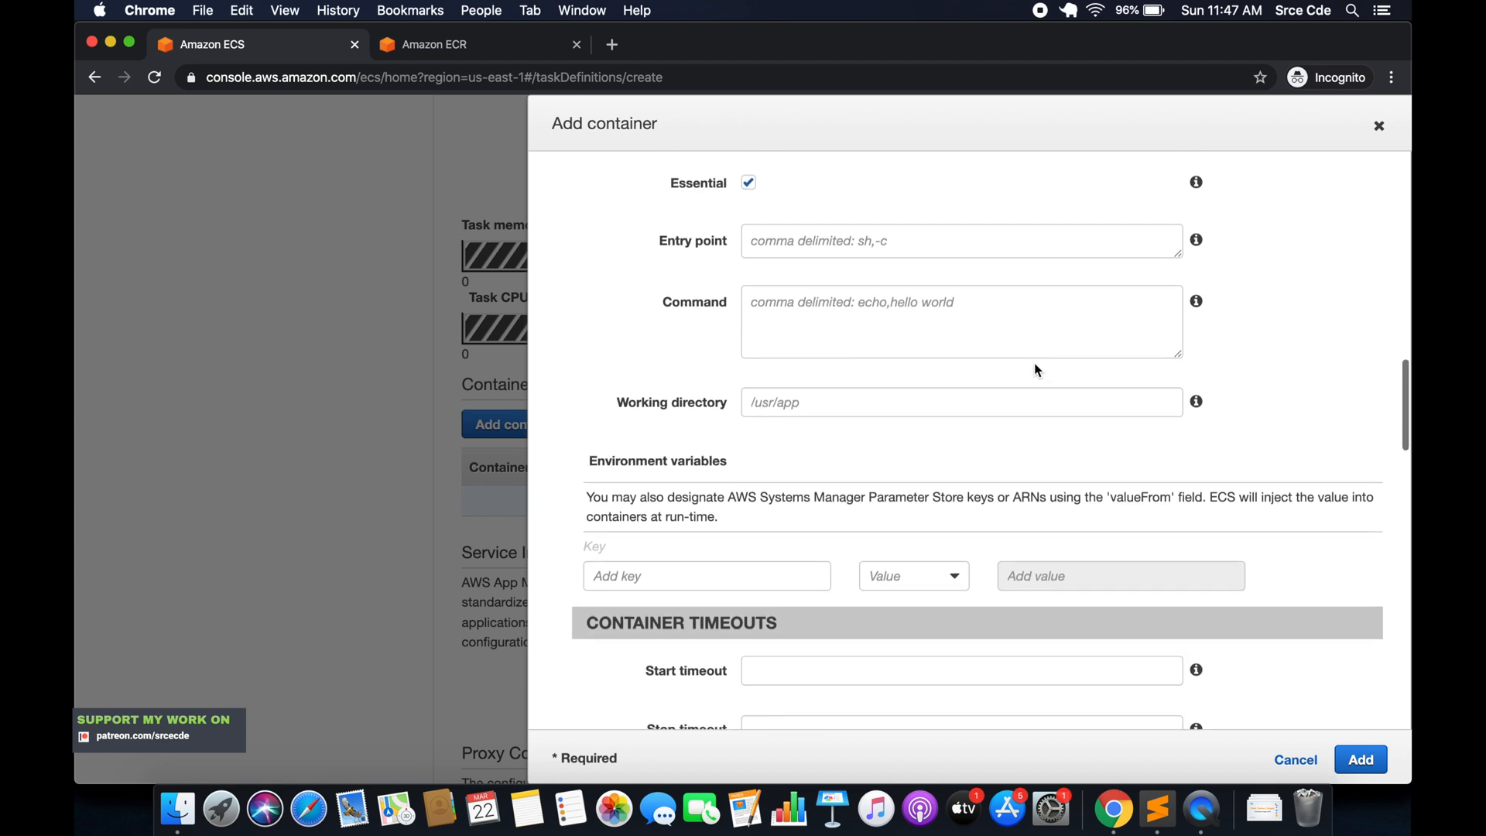
{"action": "scroll", "coordinate": [786, 212], "scroll_direction": "up", "scroll_amount": 2}
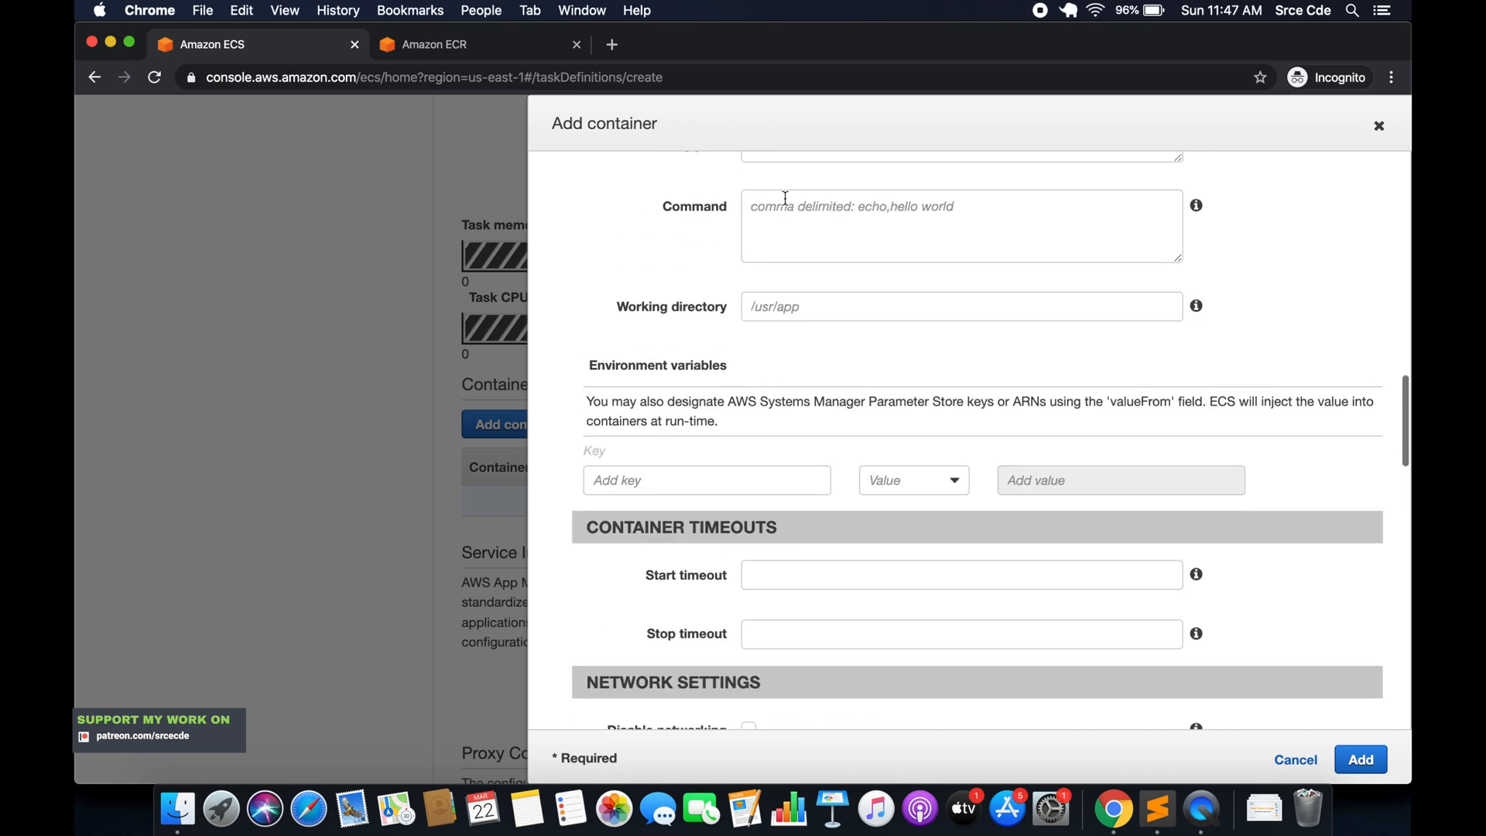
{"action": "scroll", "coordinate": [771, 276], "scroll_direction": "down", "scroll_amount": 2}
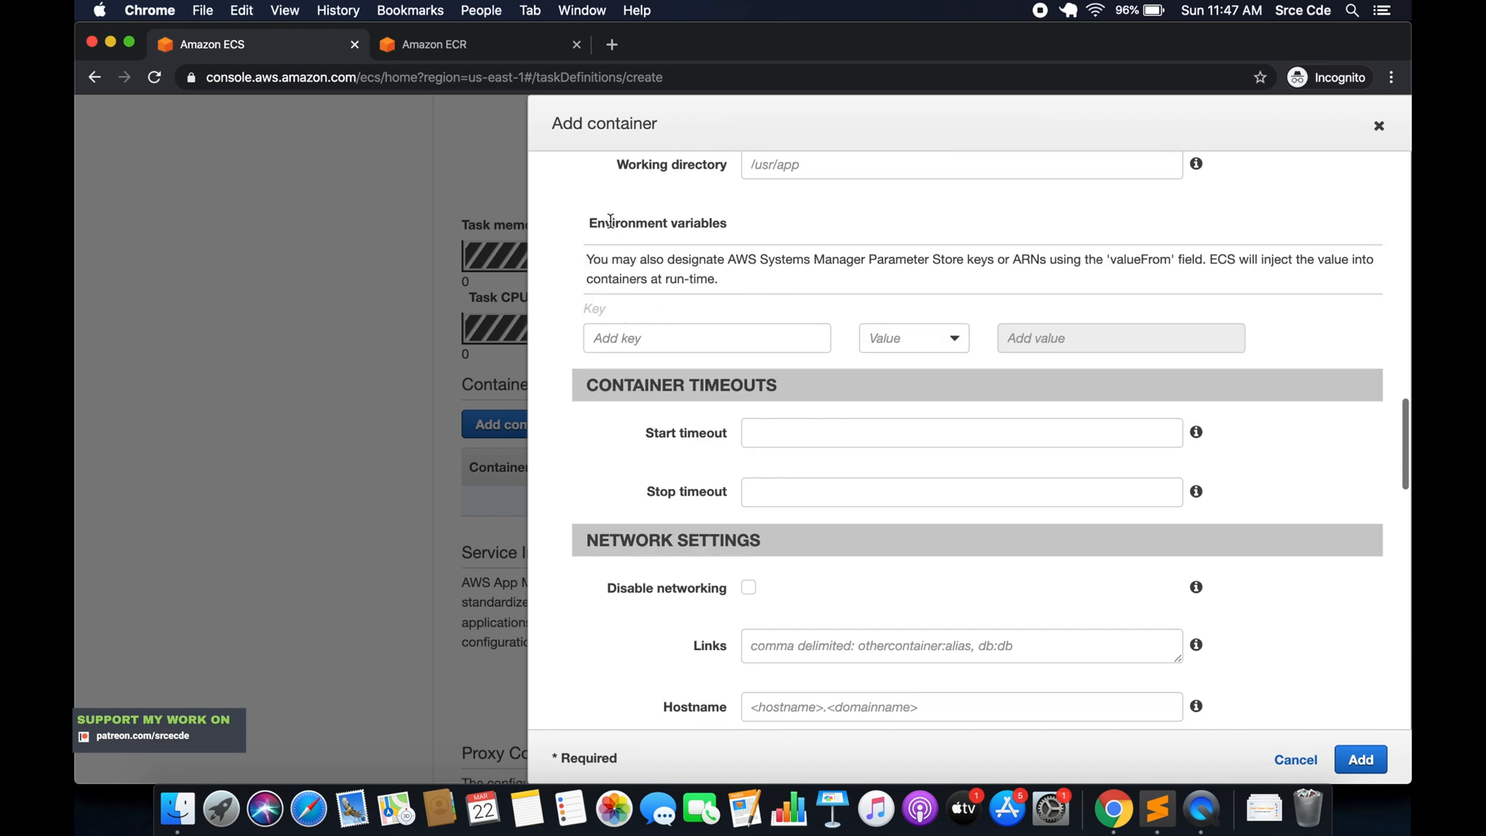
{"action": "left_click", "coordinate": [671, 341]}
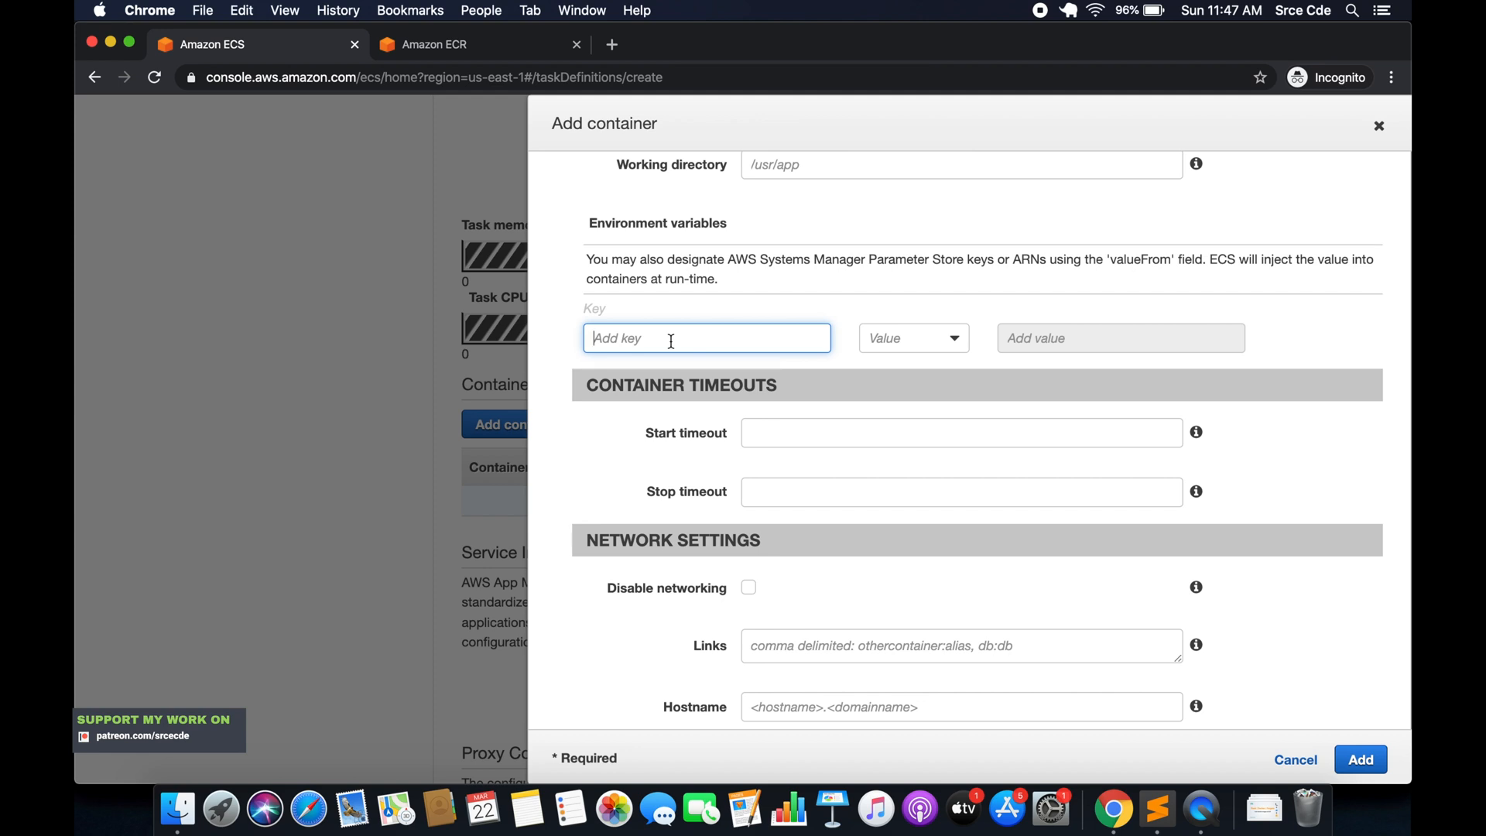
- Review the flask container's network, storage and logging, resource limit and Docker label settings
{"action": "scroll", "coordinate": [904, 373], "scroll_direction": "down", "scroll_amount": 5}
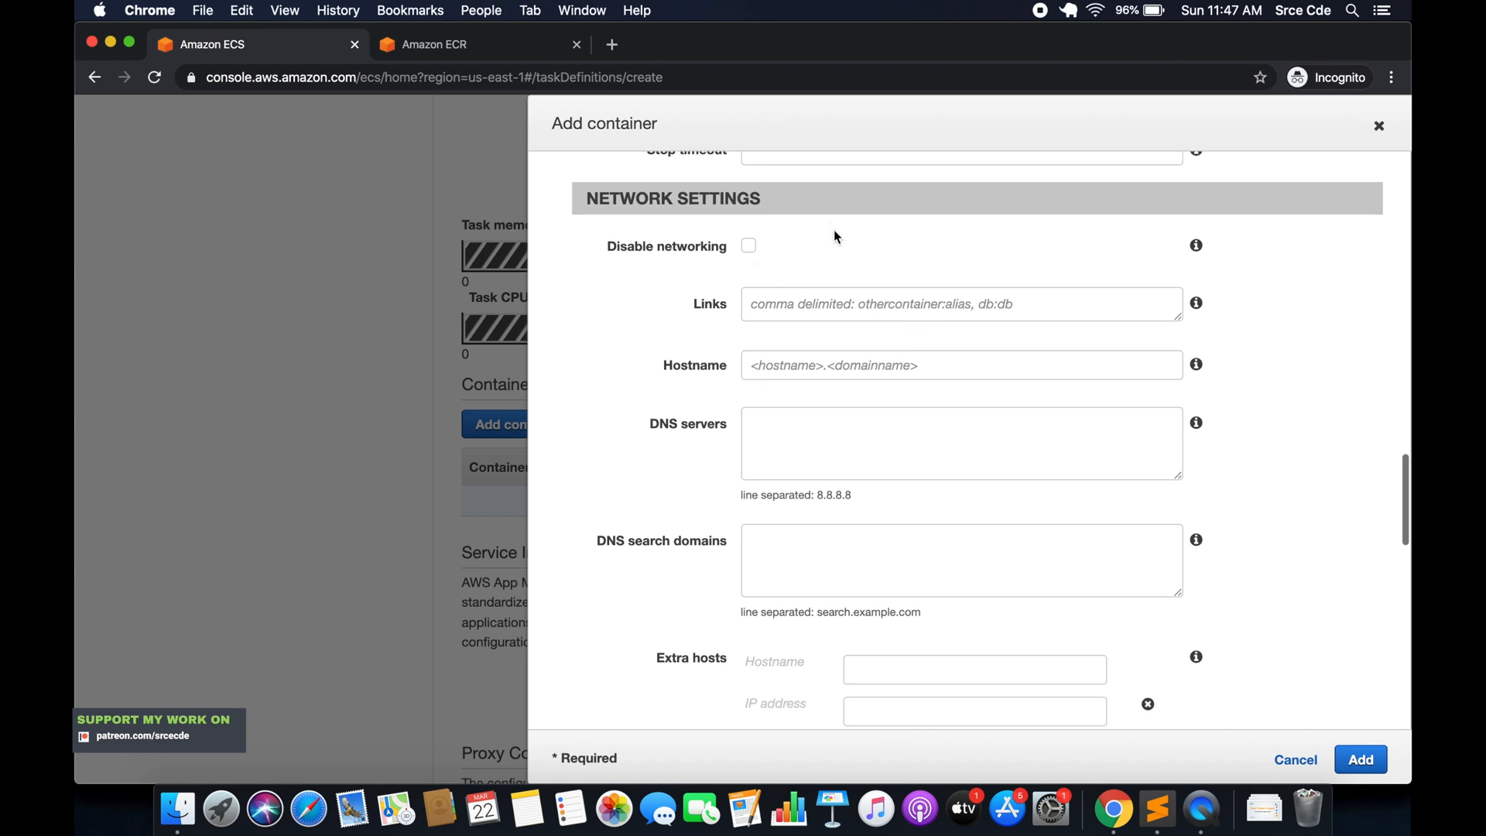
{"action": "scroll", "coordinate": [833, 231], "scroll_direction": "down", "scroll_amount": 2}
{"action": "scroll", "coordinate": [820, 306], "scroll_direction": "down", "scroll_amount": 2}
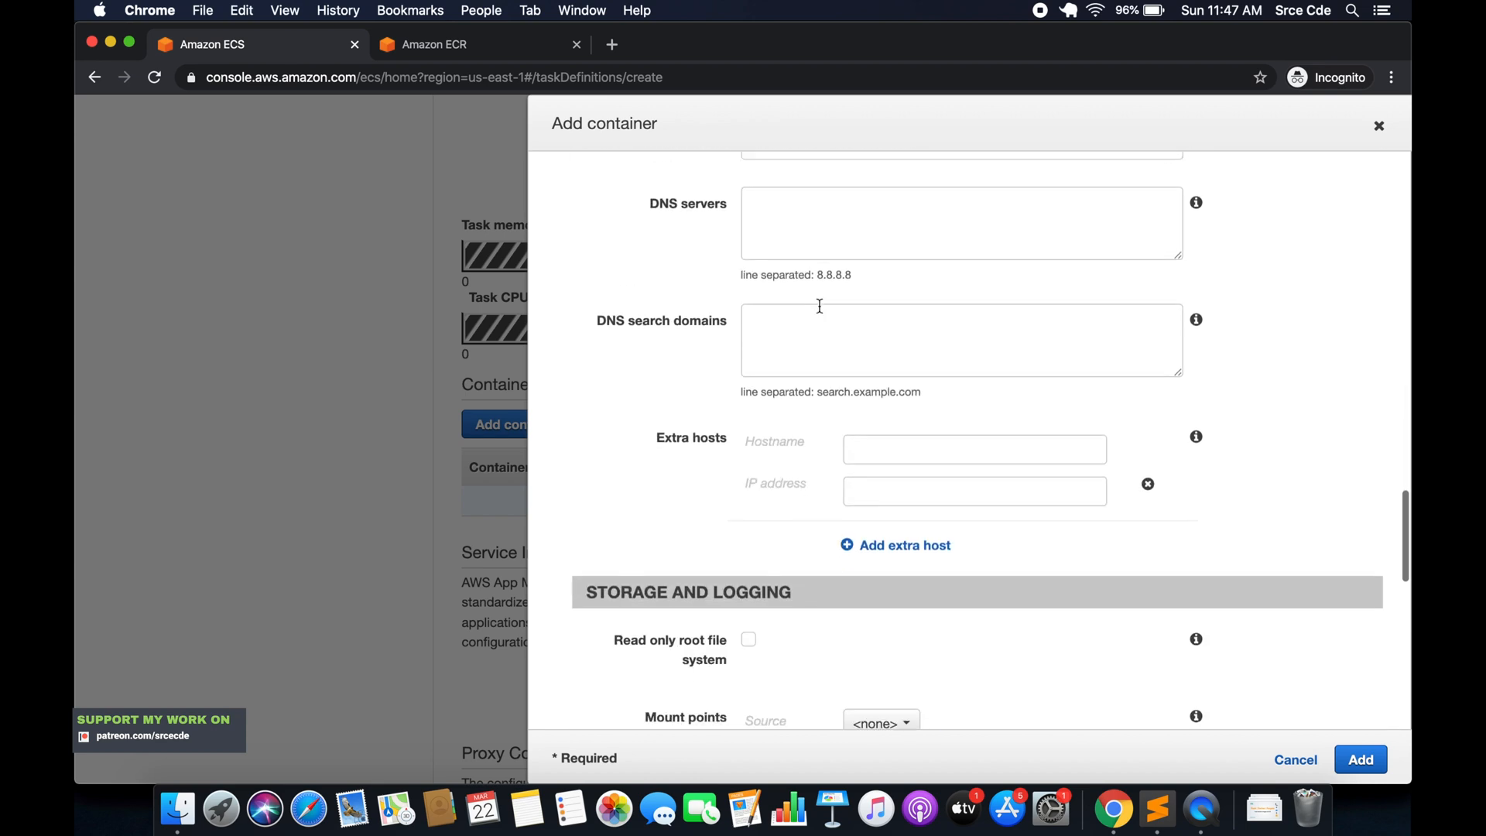
{"action": "scroll", "coordinate": [781, 422], "scroll_direction": "down", "scroll_amount": 2}
{"action": "scroll", "coordinate": [780, 423], "scroll_direction": "down", "scroll_amount": 4}
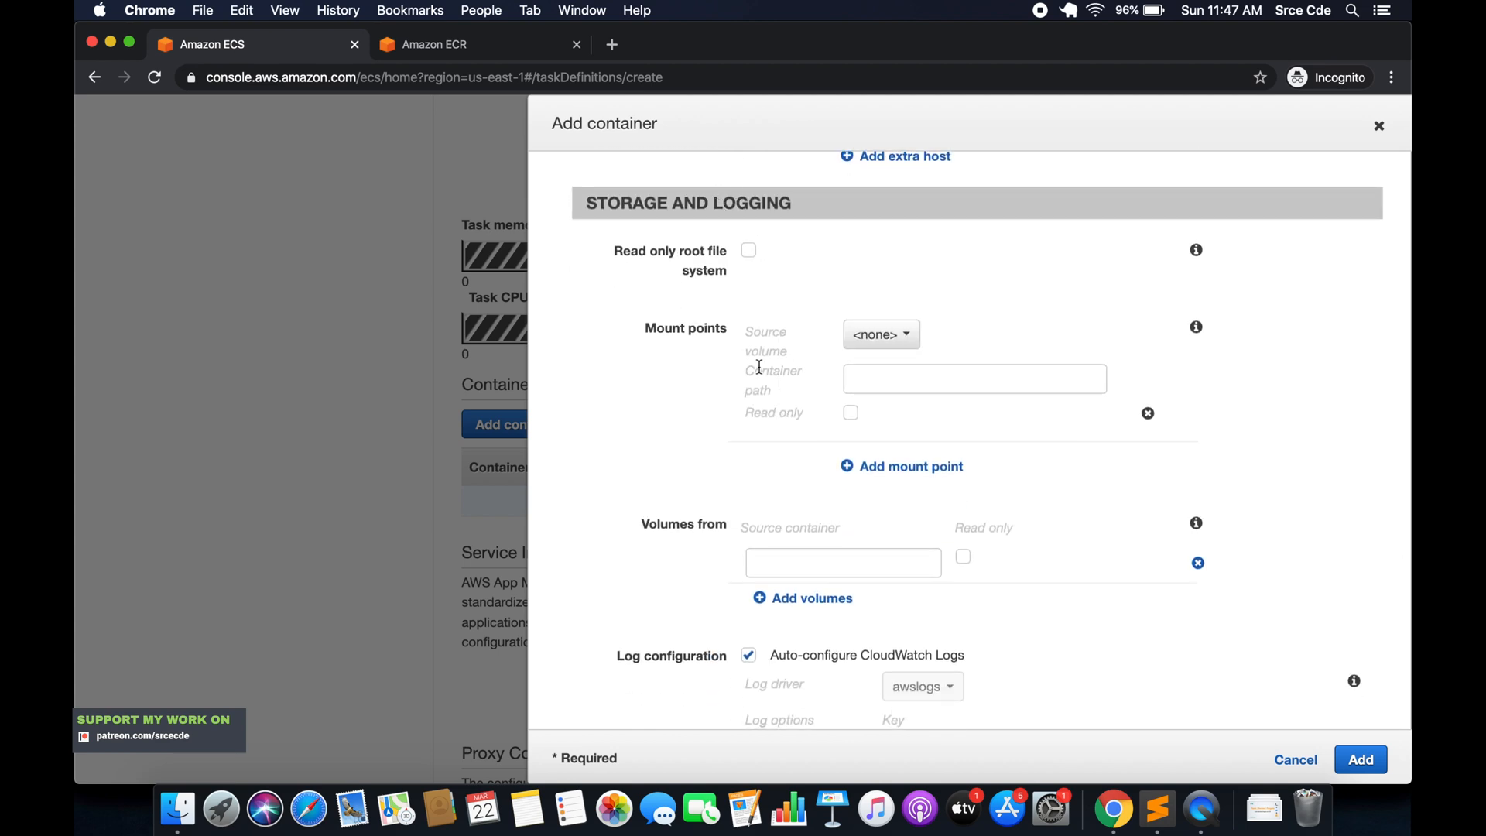
{"action": "scroll", "coordinate": [759, 367], "scroll_direction": "down", "scroll_amount": 8}
{"action": "scroll", "coordinate": [758, 366], "scroll_direction": "down", "scroll_amount": 8}
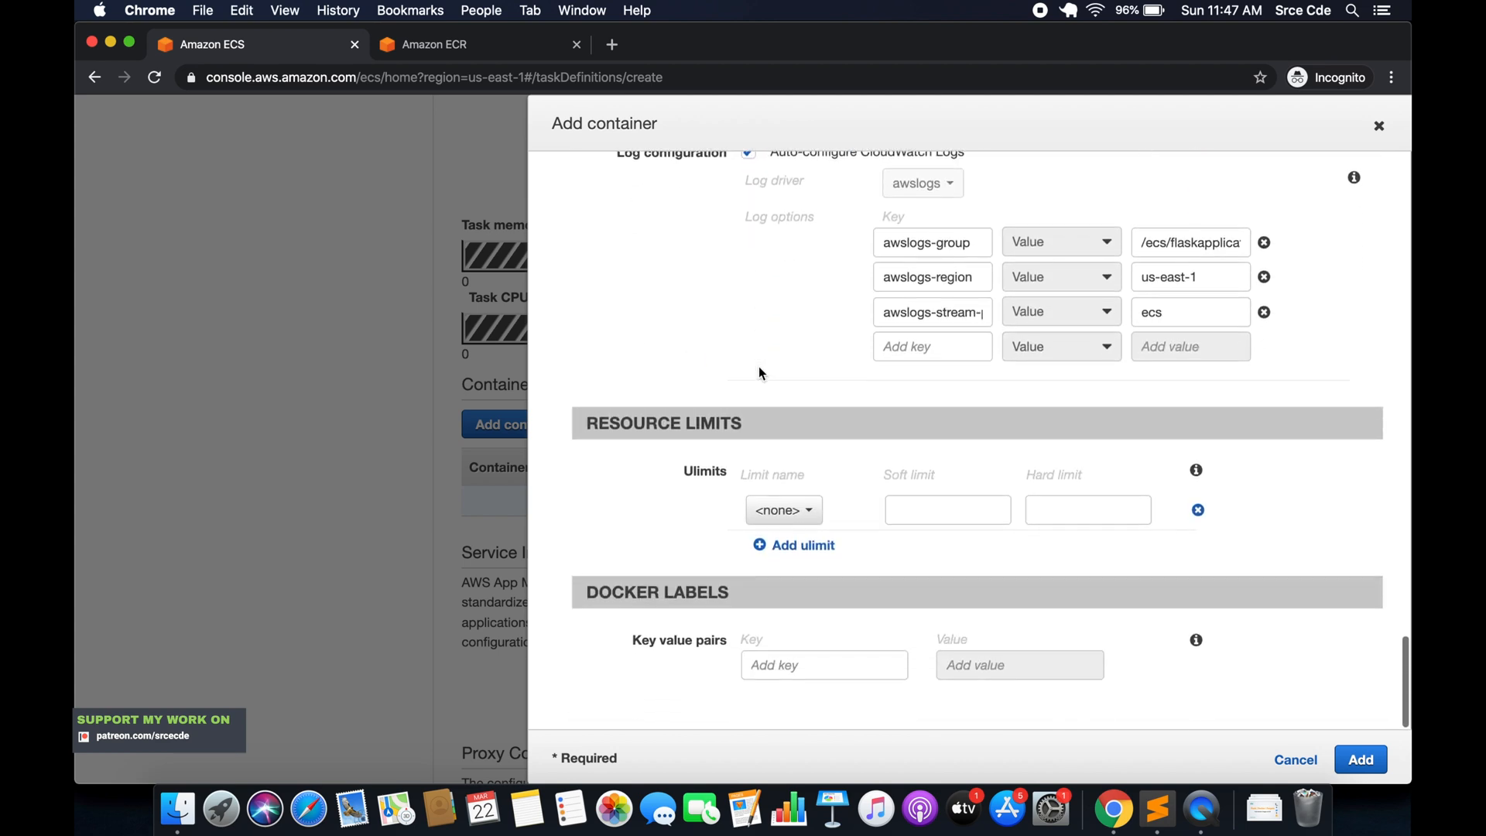
- Add the configured flask container to the task definition
{"action": "scroll", "coordinate": [858, 327], "scroll_direction": "up", "scroll_amount": 3}
{"action": "scroll", "coordinate": [857, 327], "scroll_direction": "up", "scroll_amount": 15}
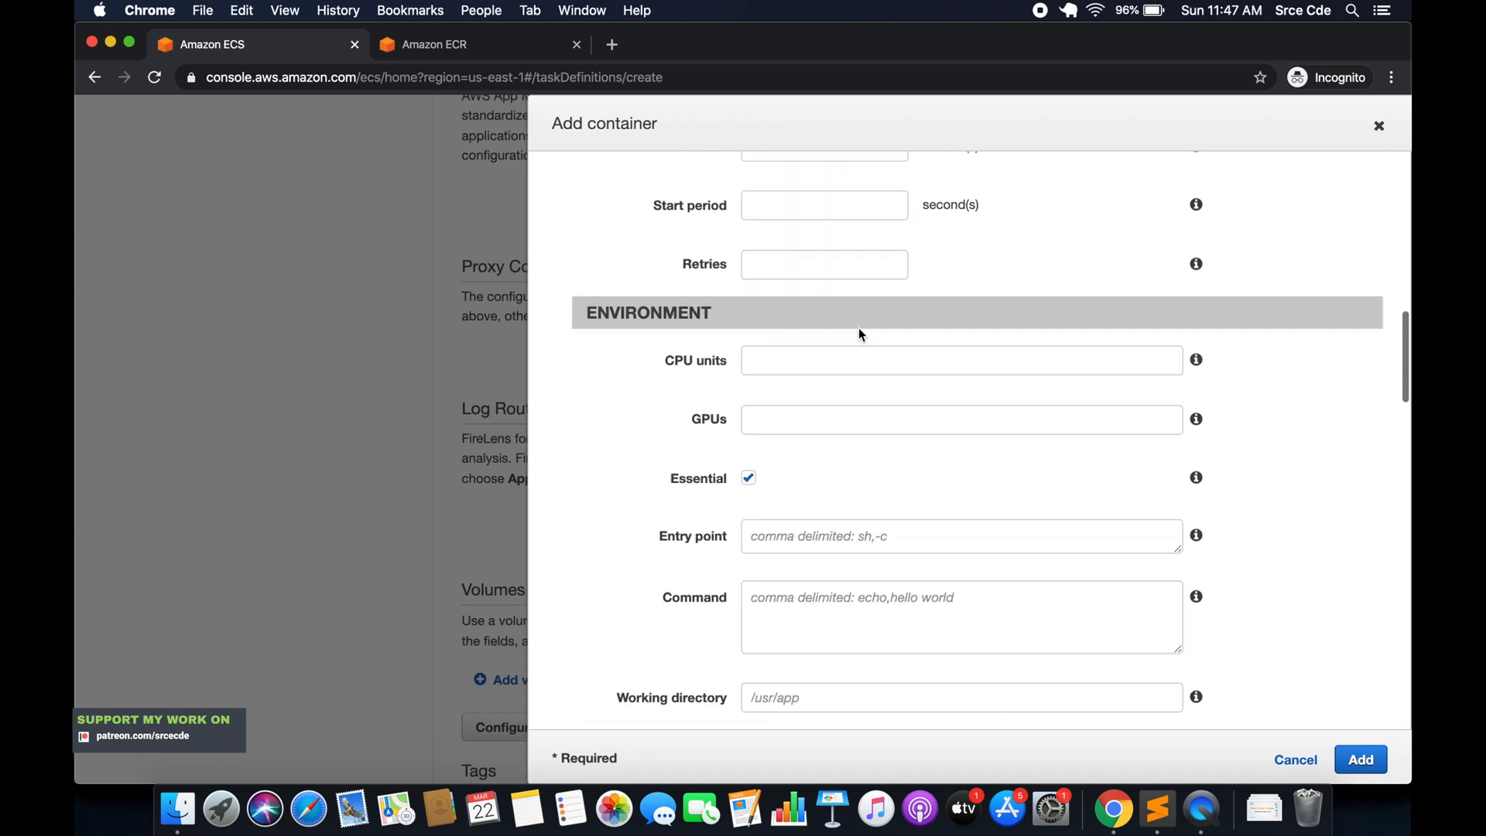
{"action": "scroll", "coordinate": [859, 328], "scroll_direction": "up", "scroll_amount": 6}
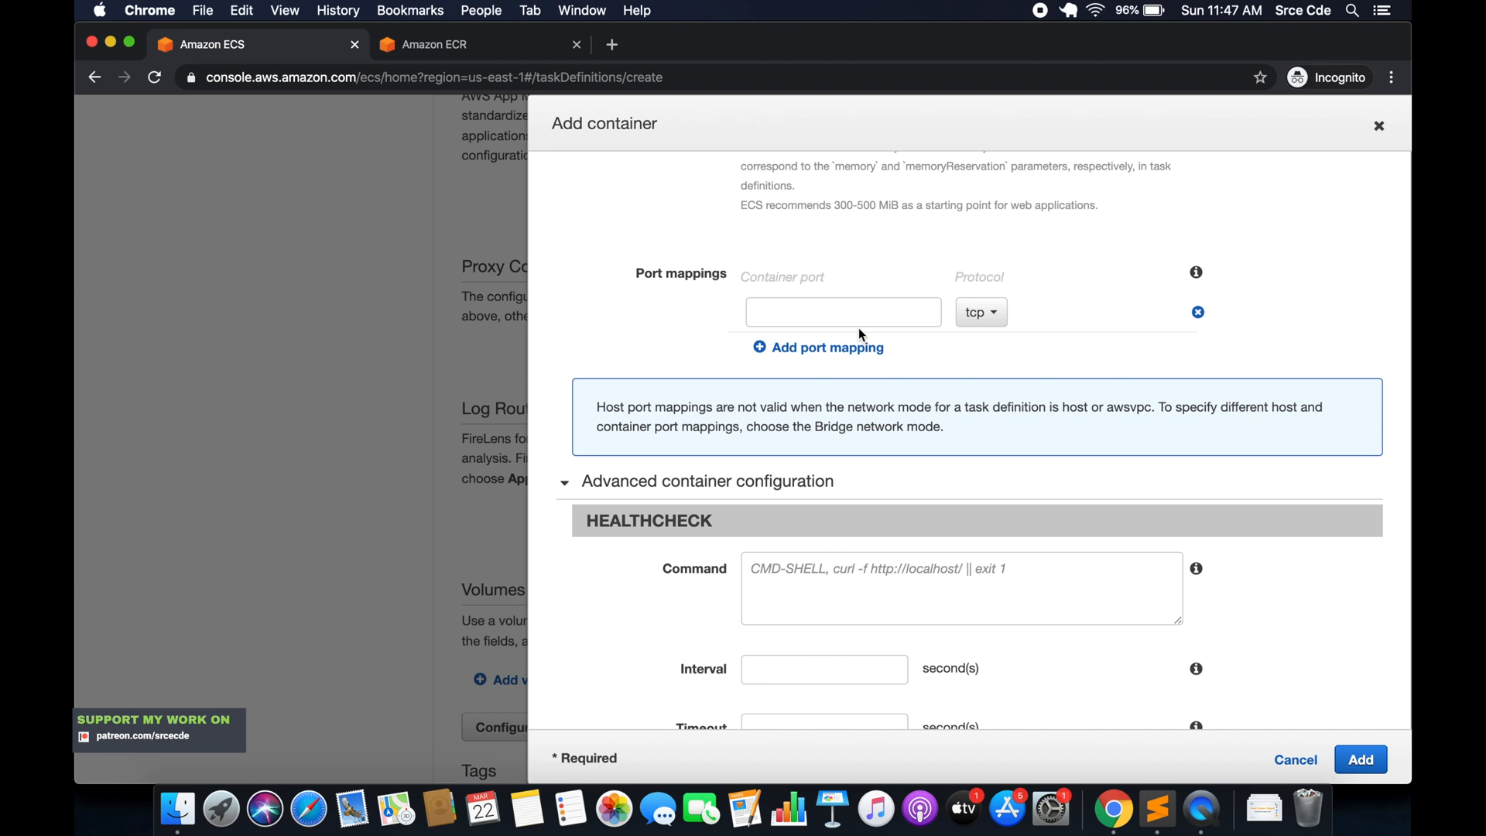
{"action": "scroll", "coordinate": [1236, 481], "scroll_direction": "up", "scroll_amount": 5}
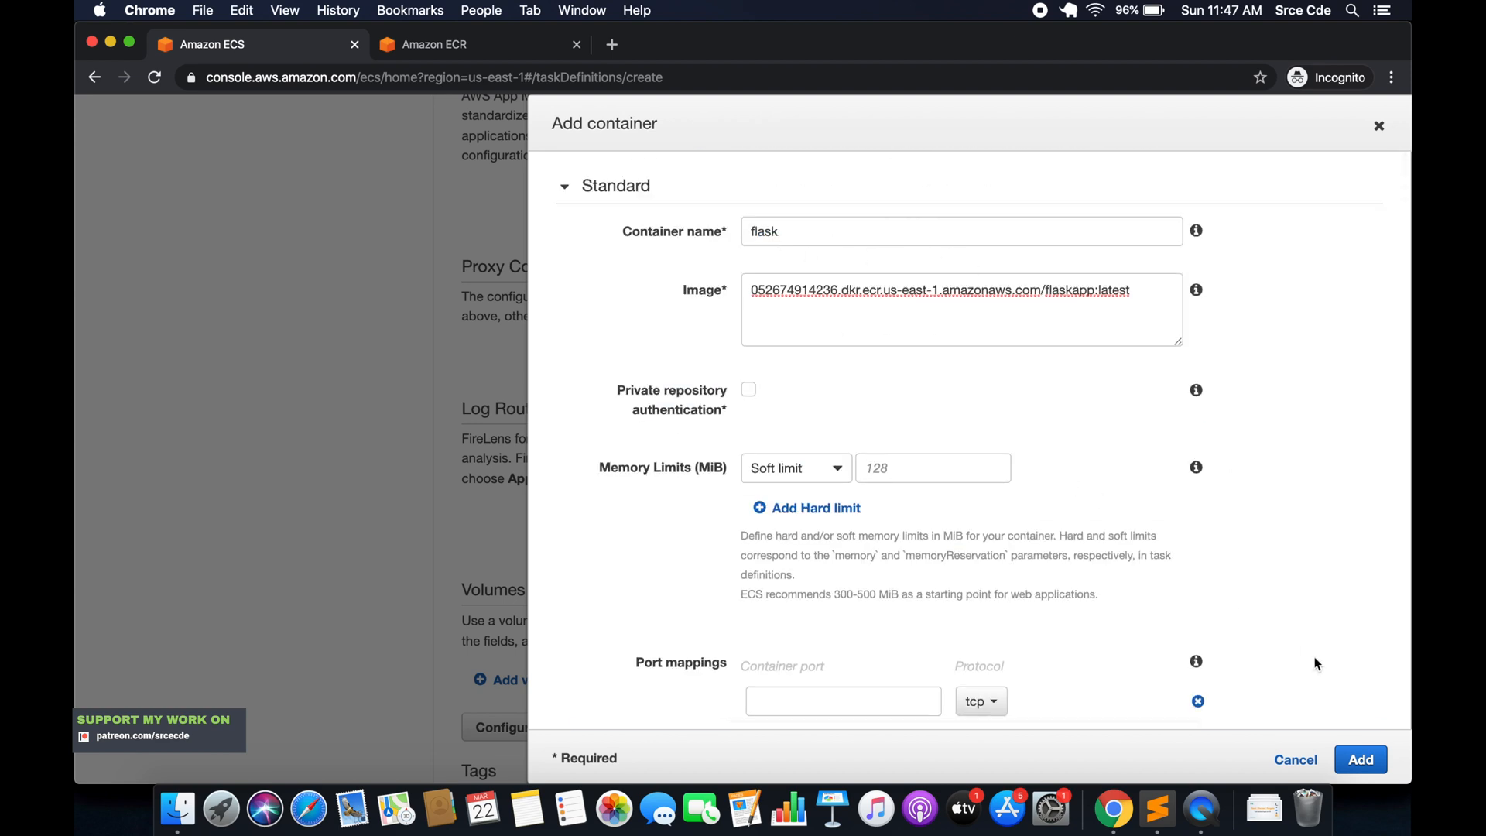
{"action": "left_click", "coordinate": [1361, 760]}
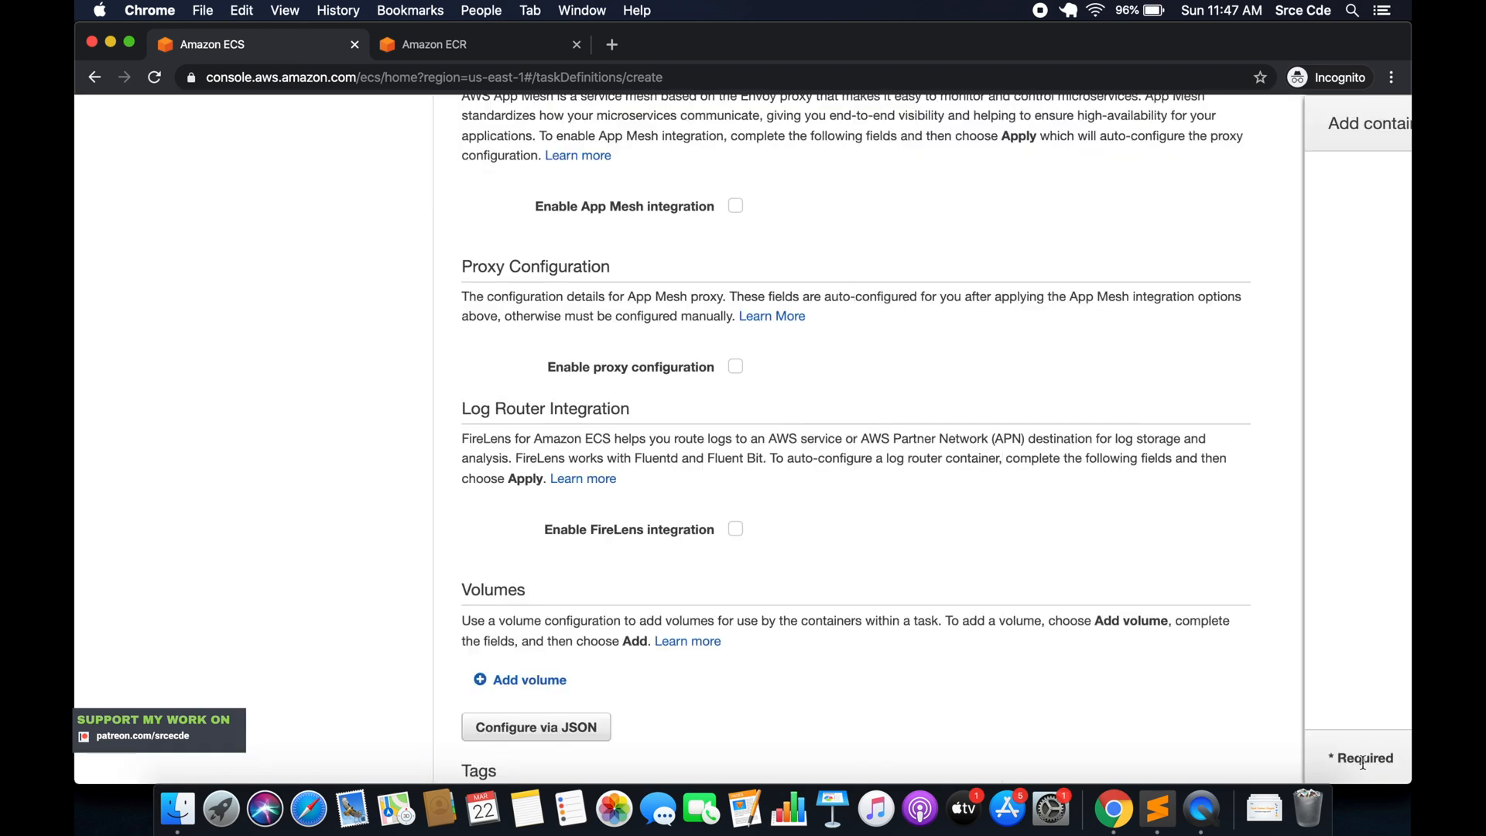
- Start adding a second container to the task definition and name it nginx
{"action": "scroll", "coordinate": [970, 430], "scroll_direction": "up", "scroll_amount": 5}
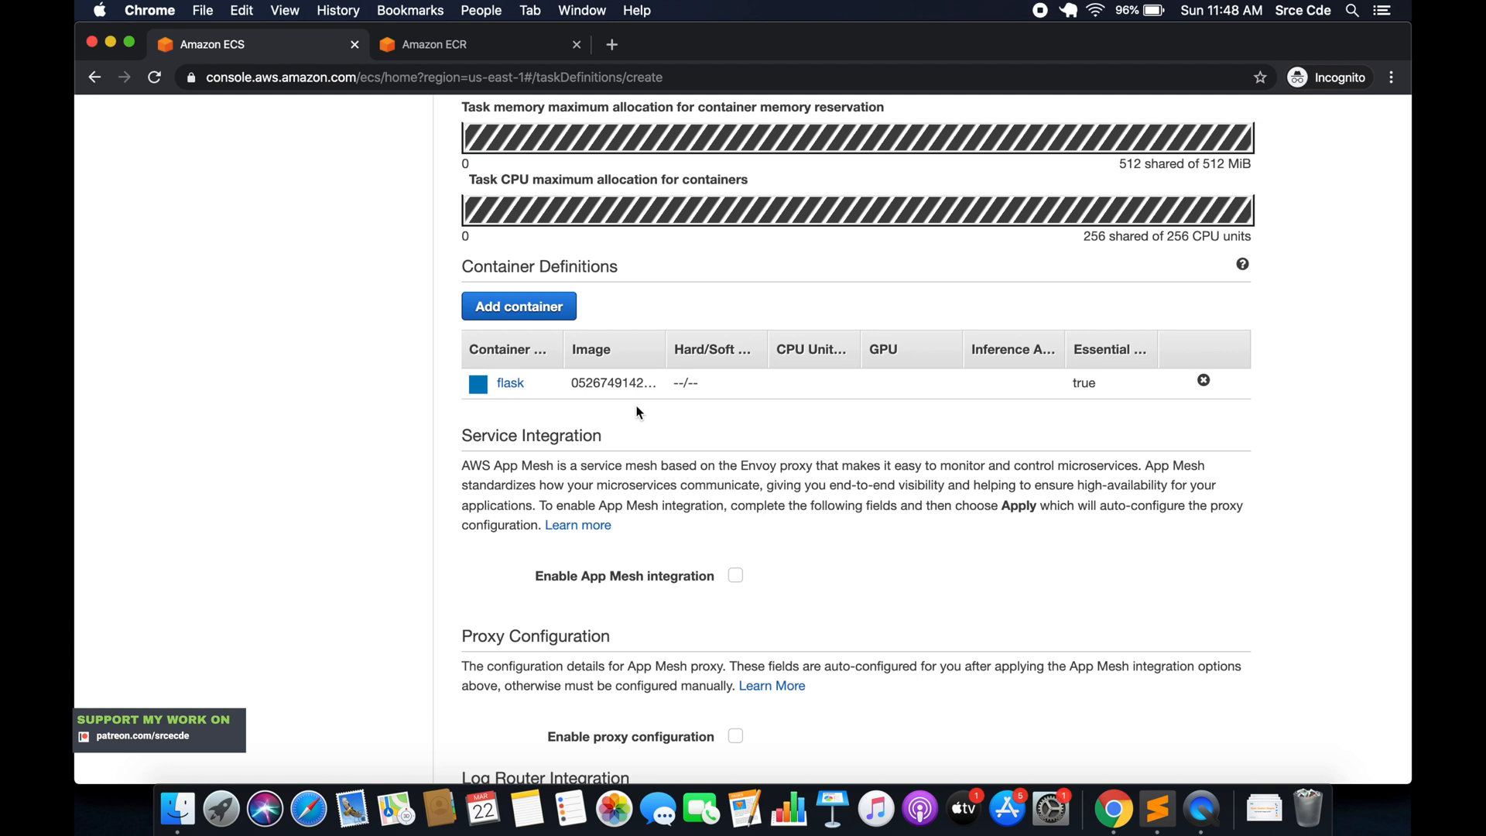
{"action": "left_click", "coordinate": [518, 320]}
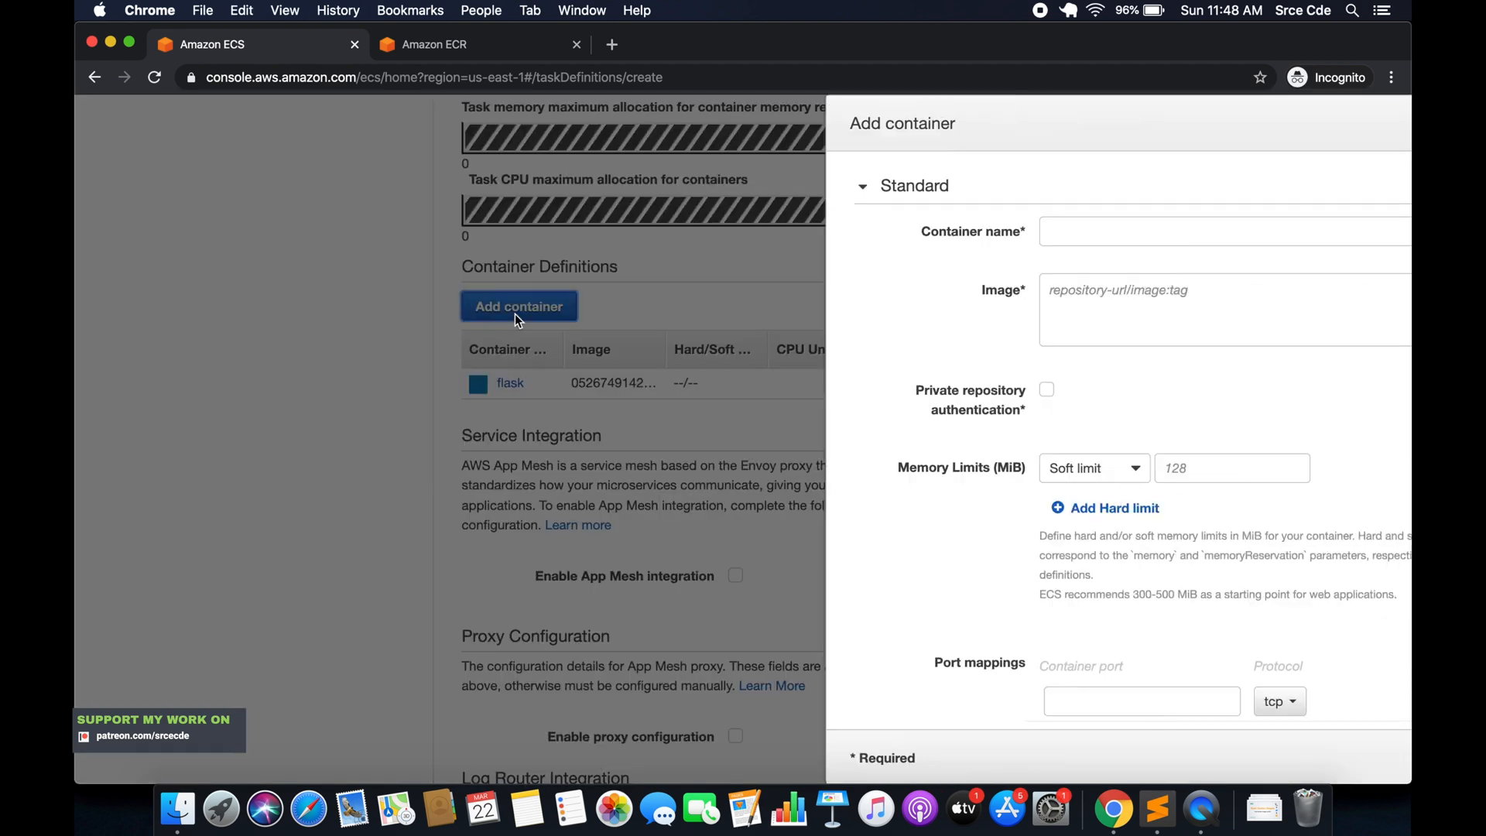
{"action": "left_click", "coordinate": [784, 230]}
{"action": "type", "text": "nginx"}
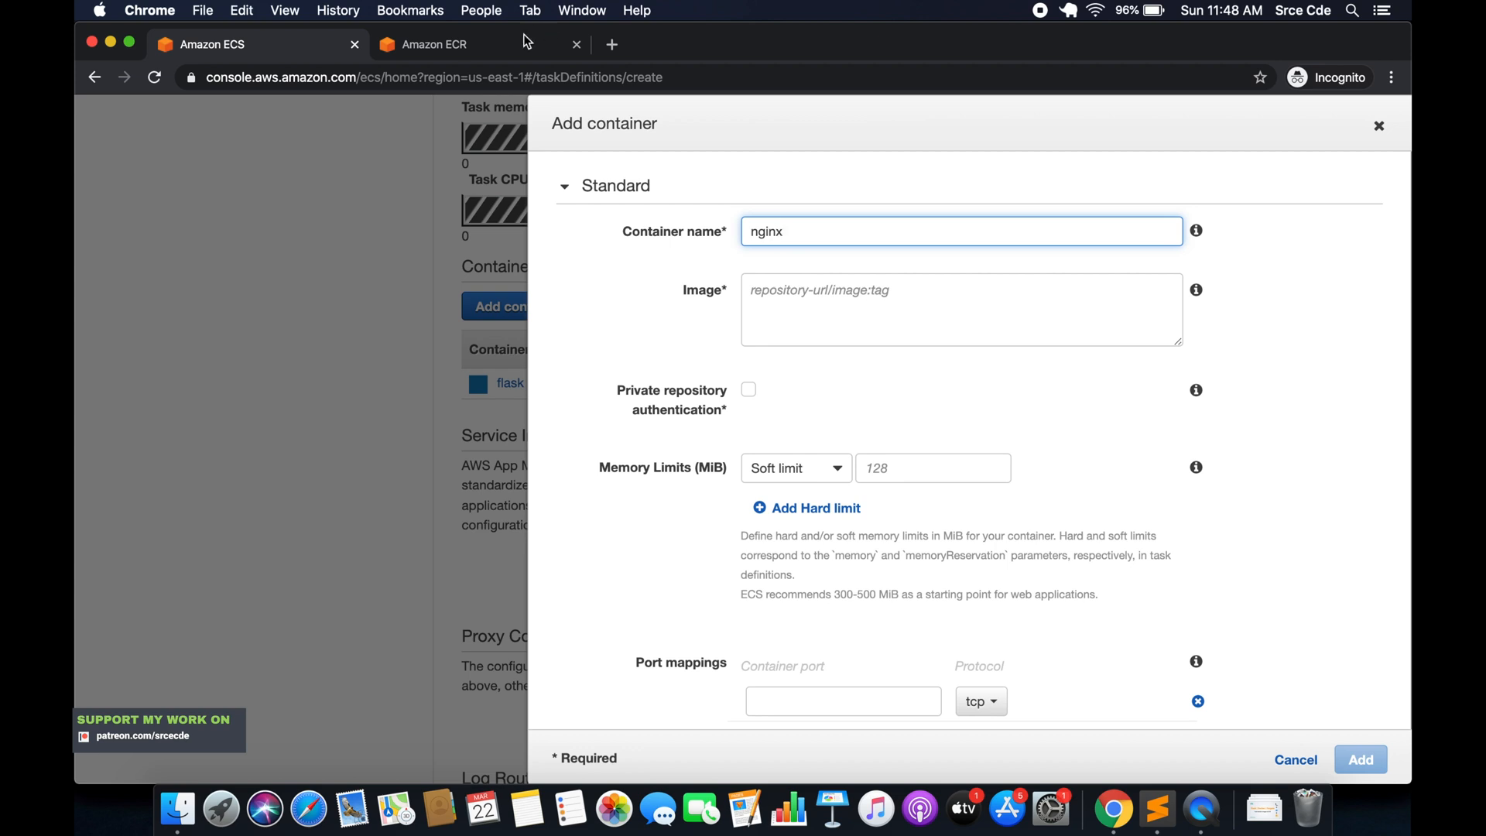
- Set the nginx container's image to the nginxwebserver repository URI copied from the Elastic Container Registry, with the tag latest
{"action": "left_click", "coordinate": [526, 43]}
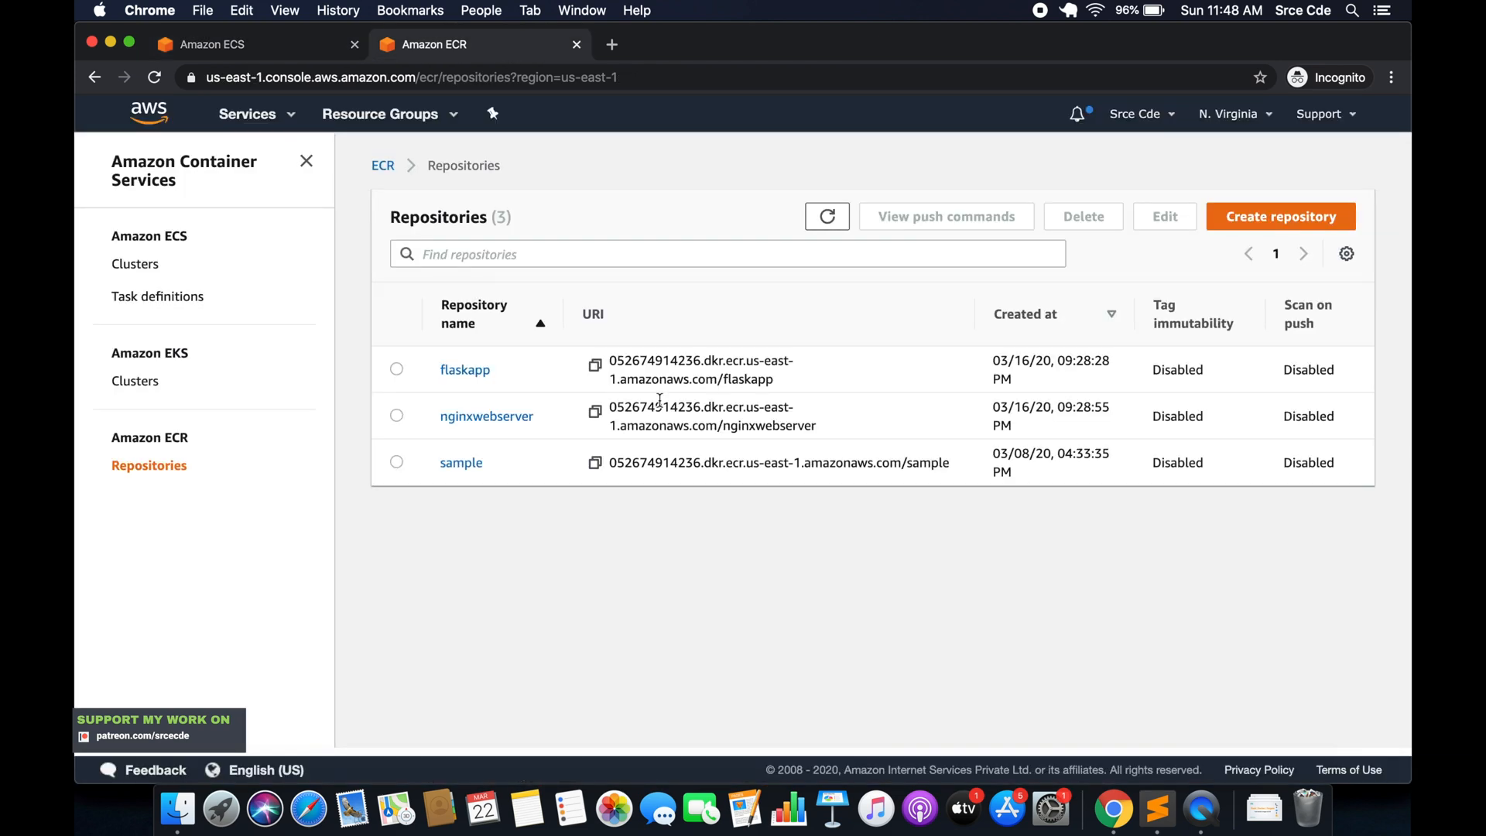
{"action": "left_click", "coordinate": [597, 416]}
{"action": "left_click", "coordinate": [236, 44]}
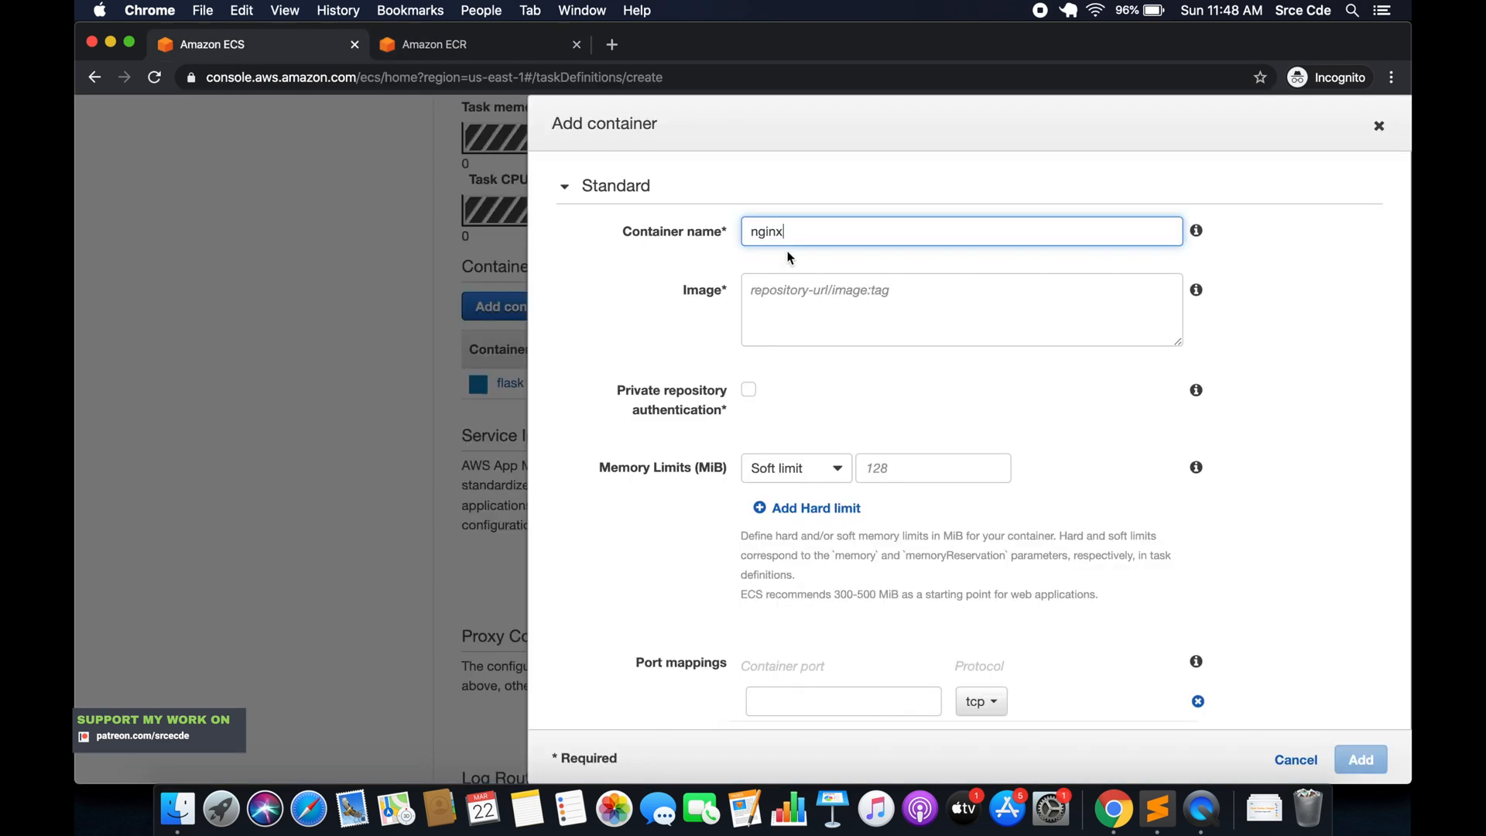
{"action": "left_click", "coordinate": [924, 309]}
{"action": "key", "text": "super+v"}
{"action": "type", "text": ":latest"}
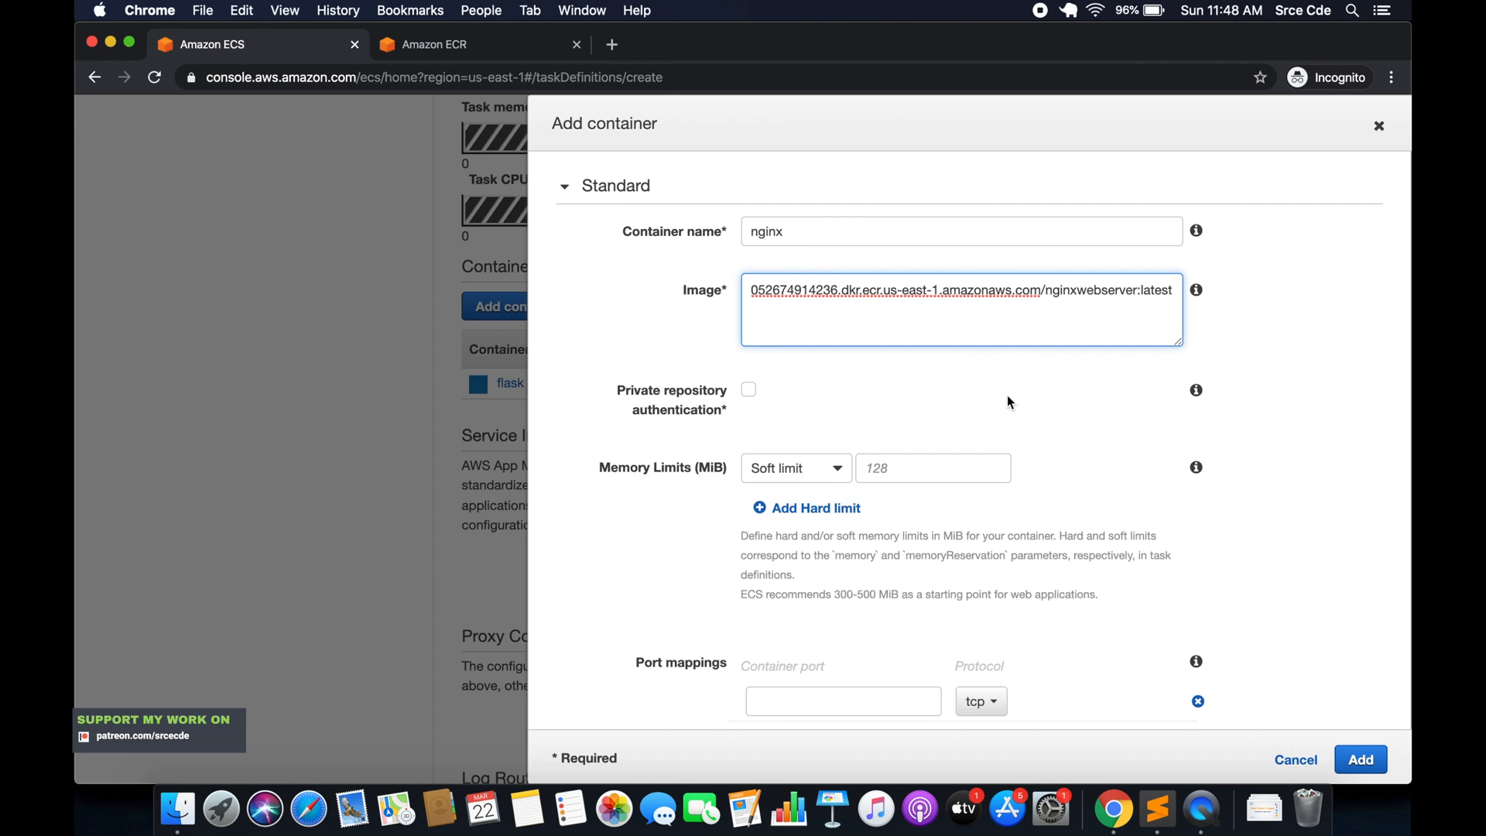
{"action": "scroll", "coordinate": [1006, 399], "scroll_direction": "down", "scroll_amount": 3}
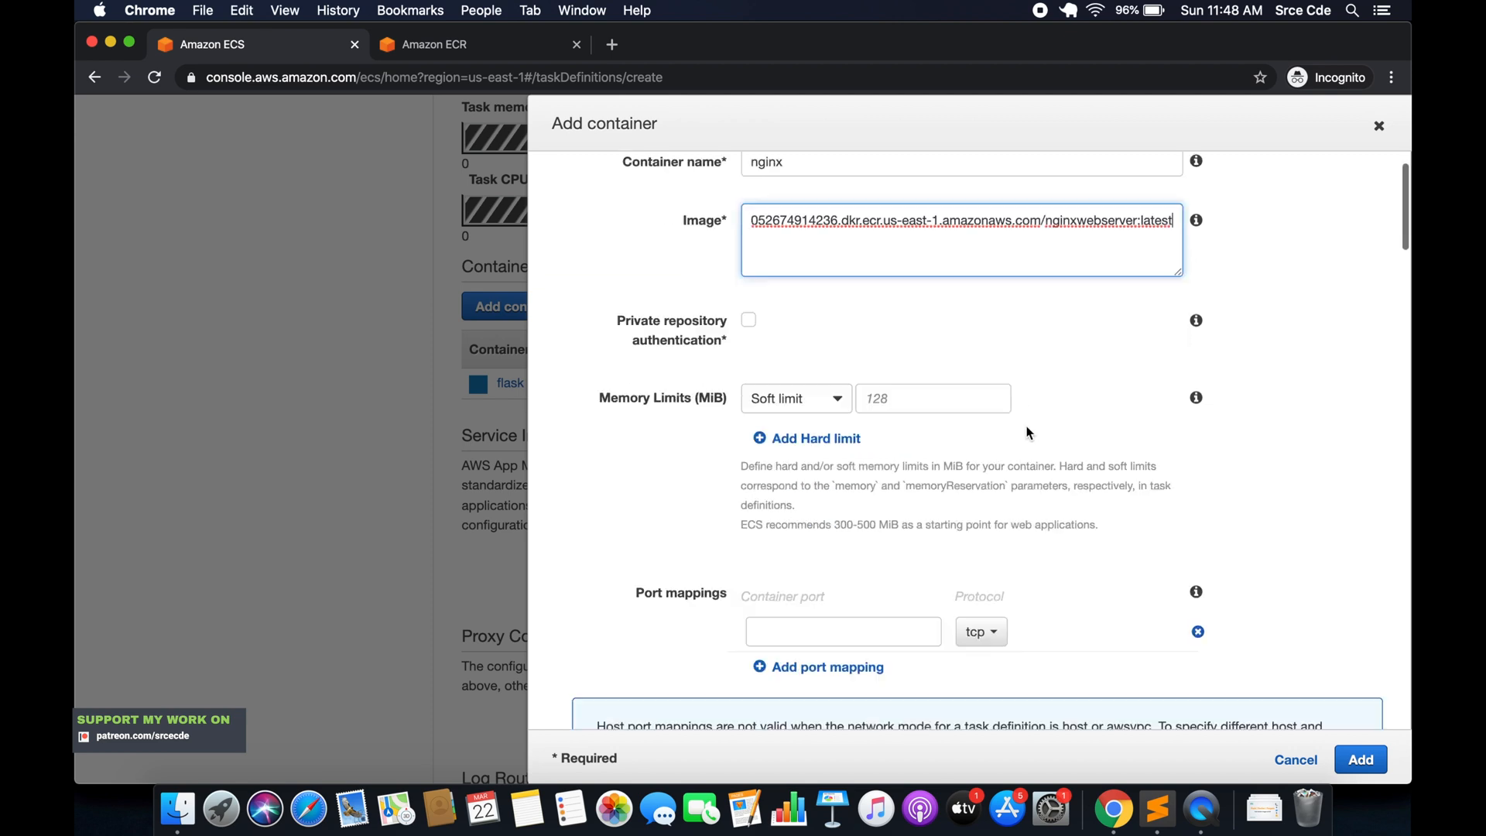
- Map container port 80 for the nginx container
{"action": "scroll", "coordinate": [777, 387], "scroll_direction": "down", "scroll_amount": 5}
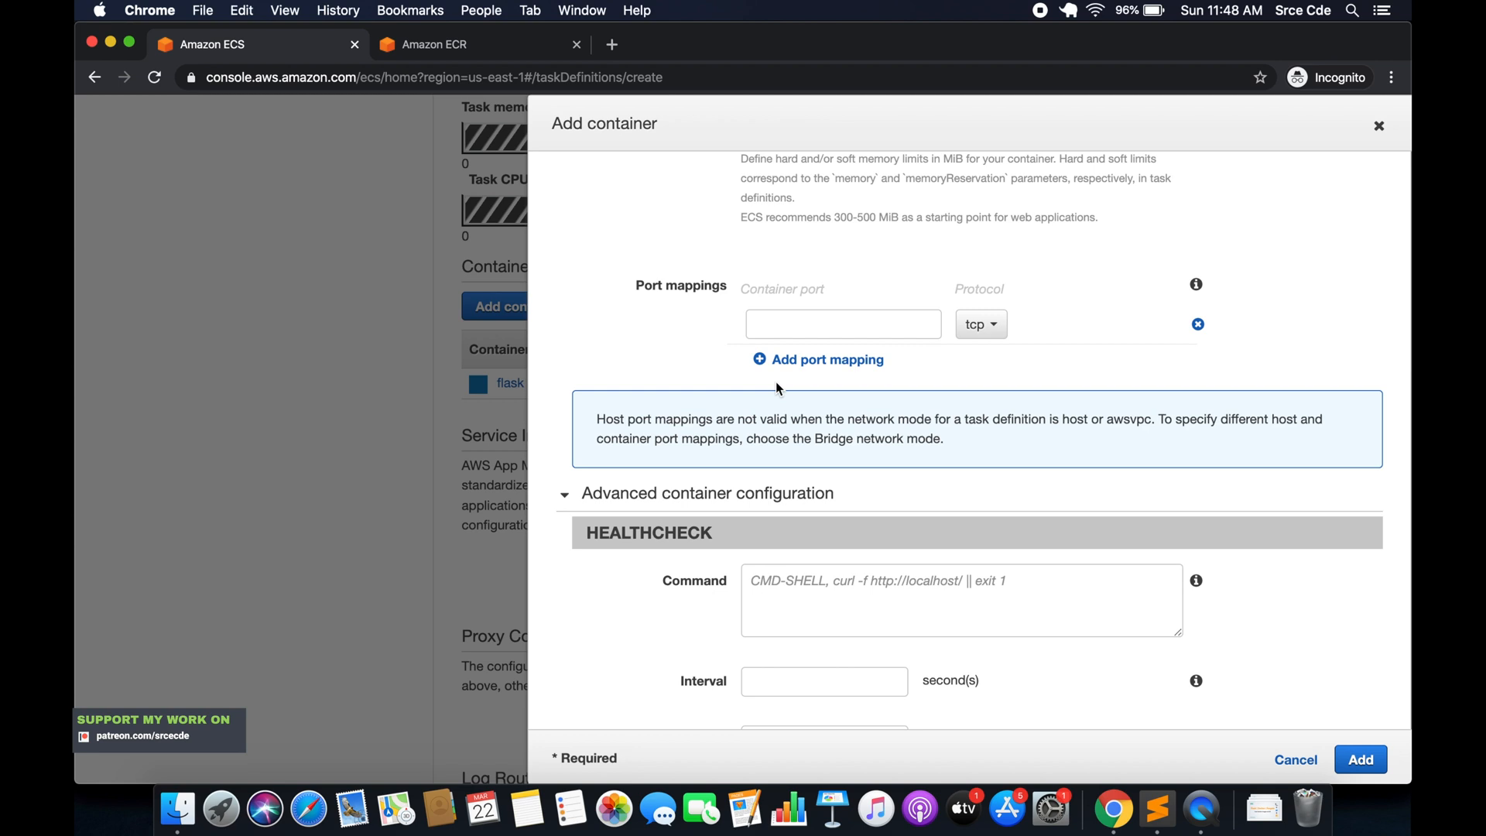
{"action": "left_click", "coordinate": [781, 326]}
{"action": "type", "text": "80"}
{"action": "left_click", "coordinate": [1070, 352]}
- Add a startup dependency to the nginx container on the flask container with the condition START
{"action": "scroll", "coordinate": [1065, 378], "scroll_direction": "down", "scroll_amount": 1}
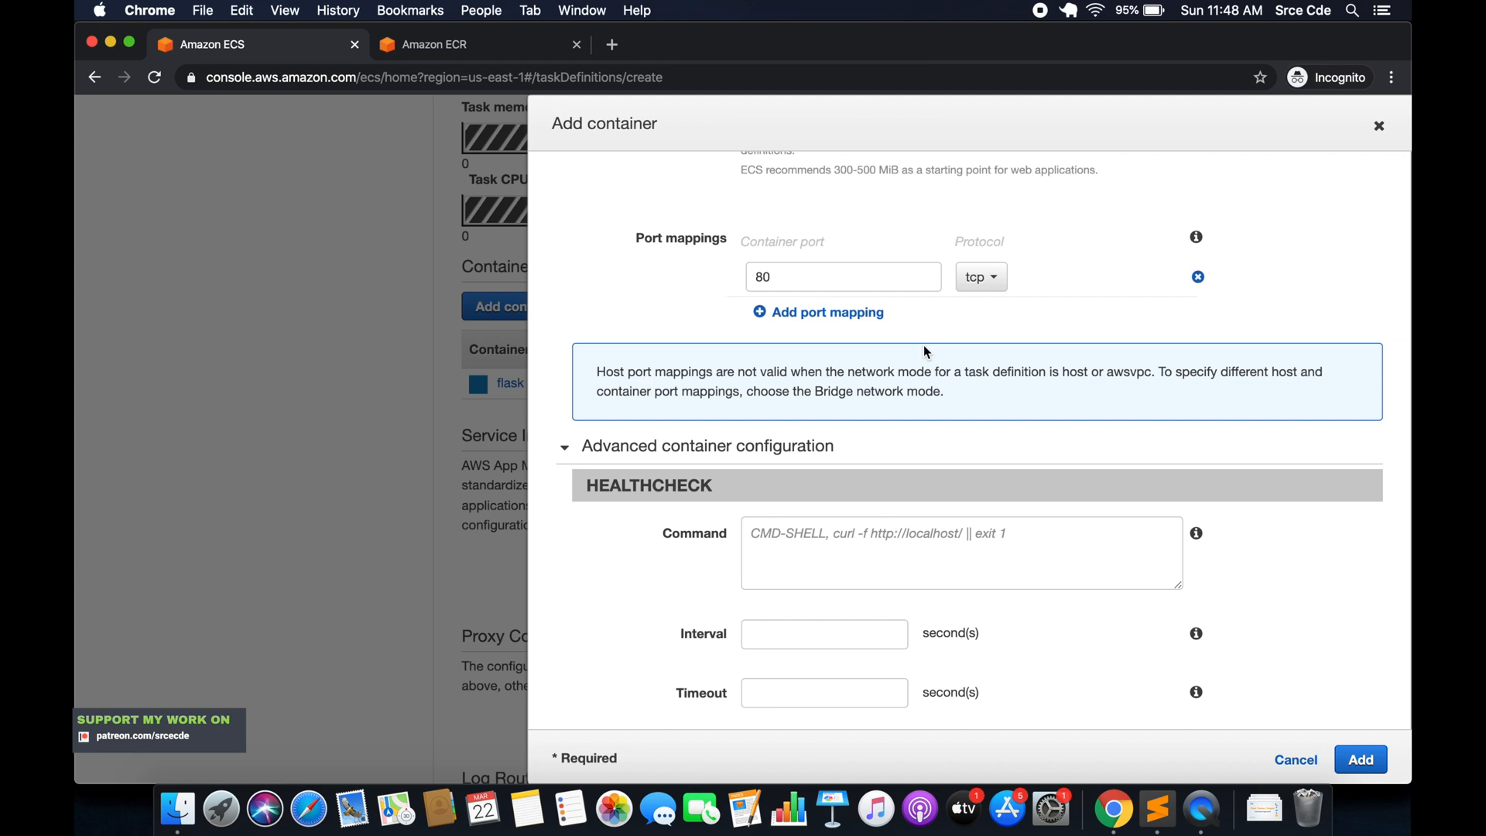
{"action": "scroll", "coordinate": [923, 345], "scroll_direction": "down", "scroll_amount": 5}
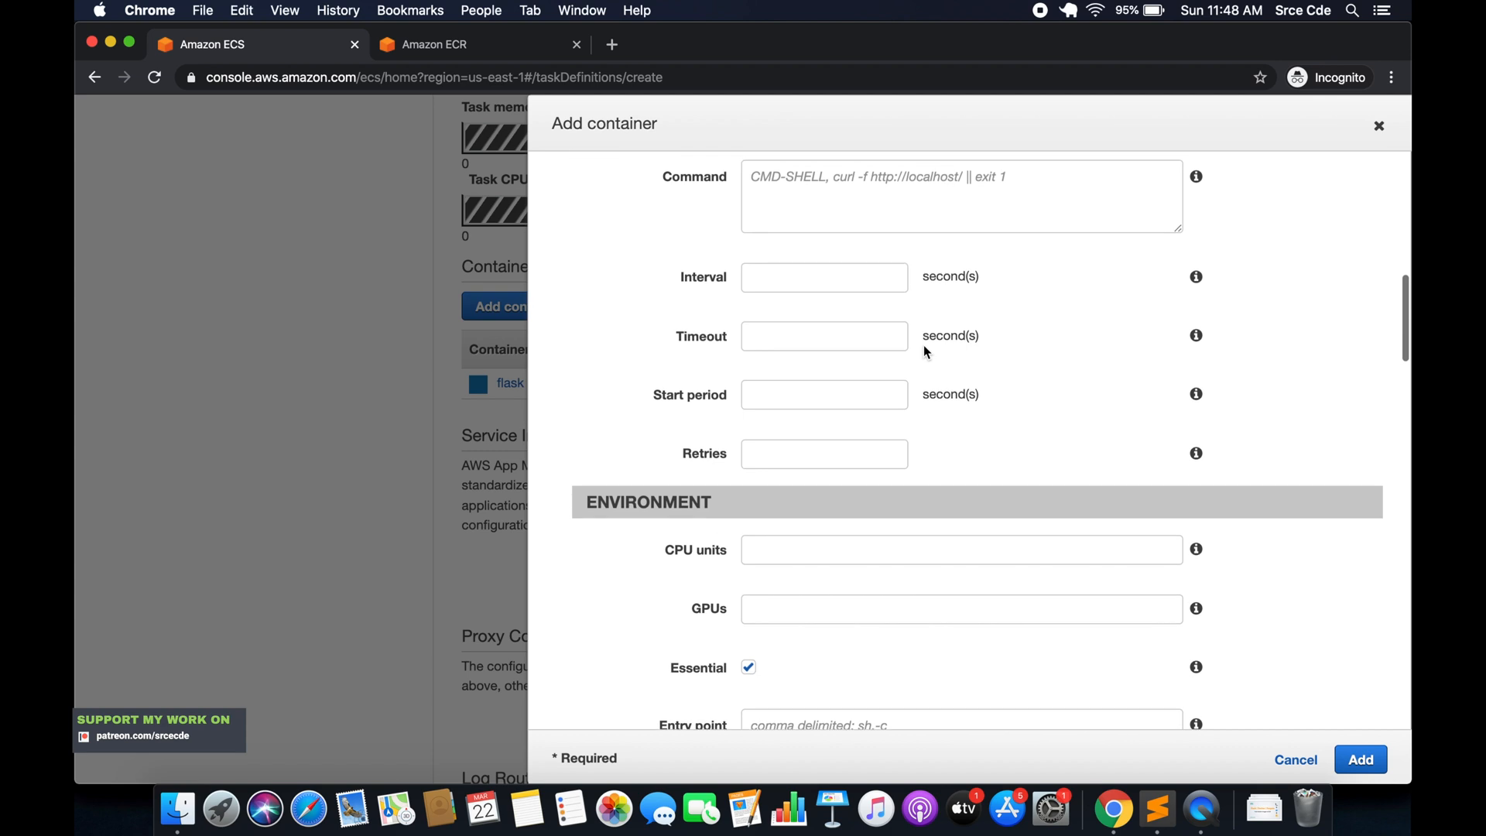
{"action": "scroll", "coordinate": [926, 351], "scroll_direction": "down", "scroll_amount": 7}
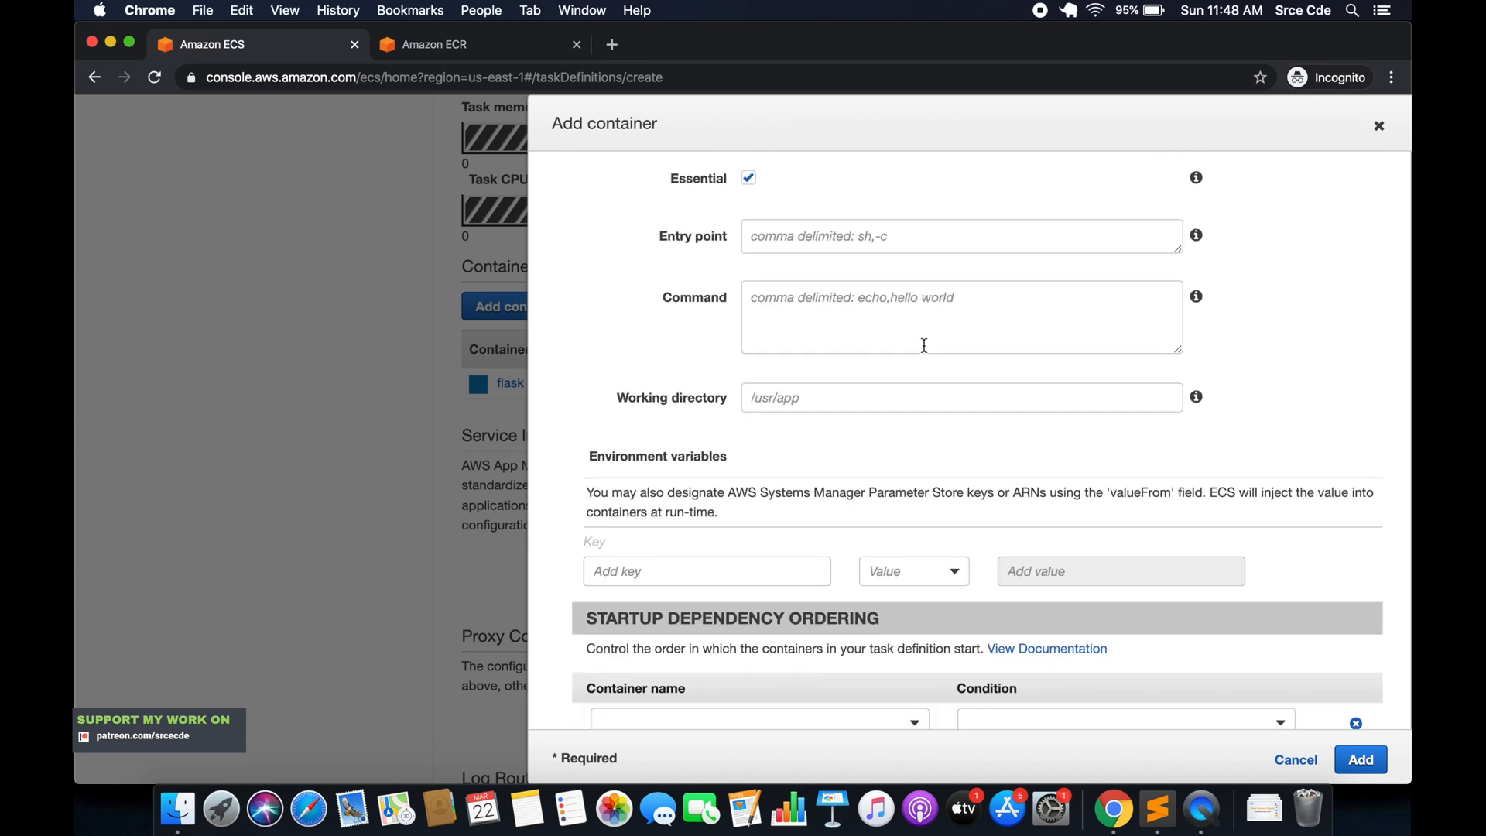
{"action": "scroll", "coordinate": [924, 345], "scroll_direction": "down", "scroll_amount": 5}
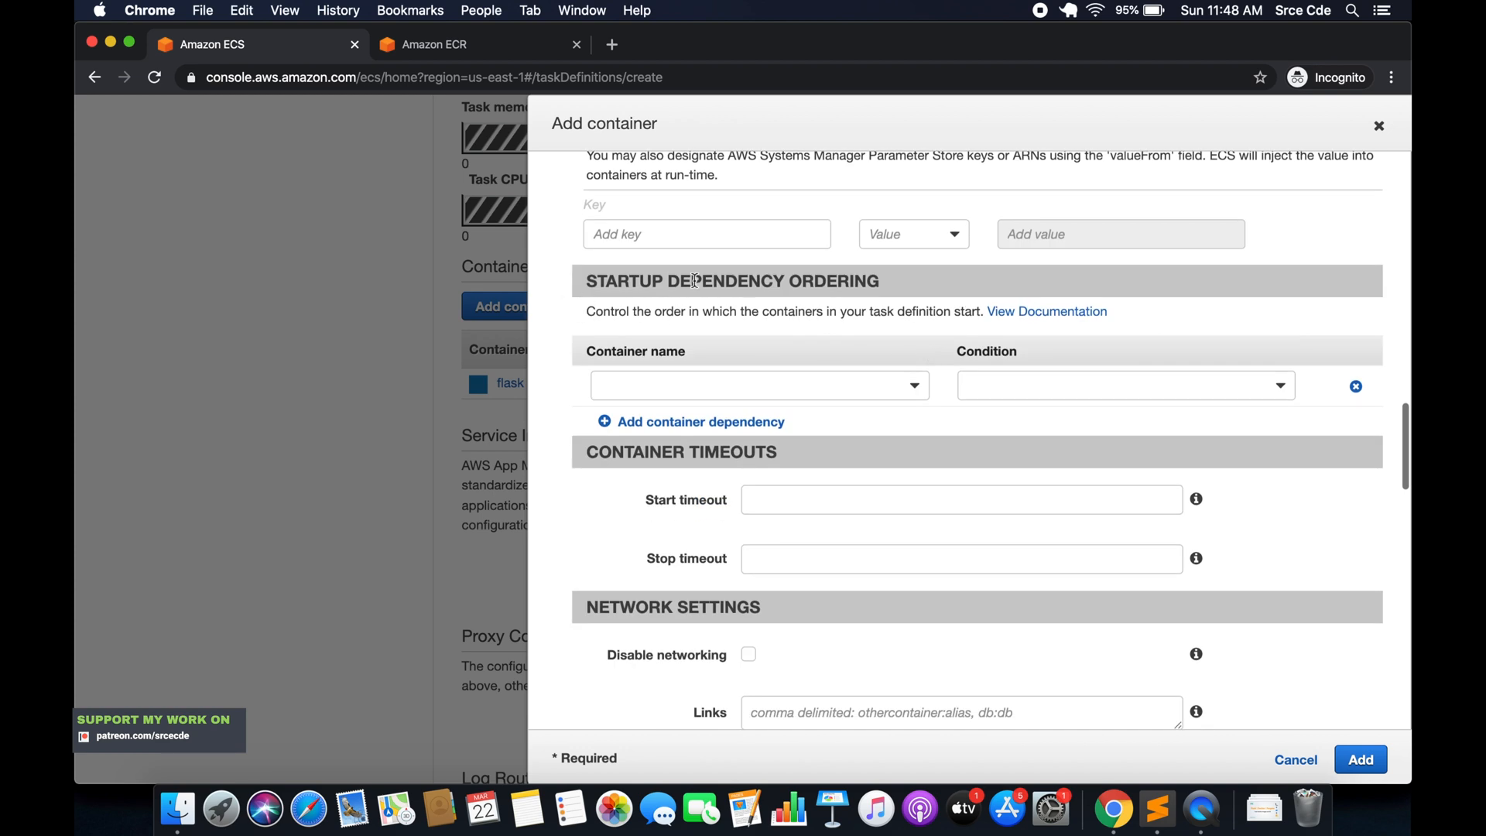
{"action": "left_click", "coordinate": [901, 394]}
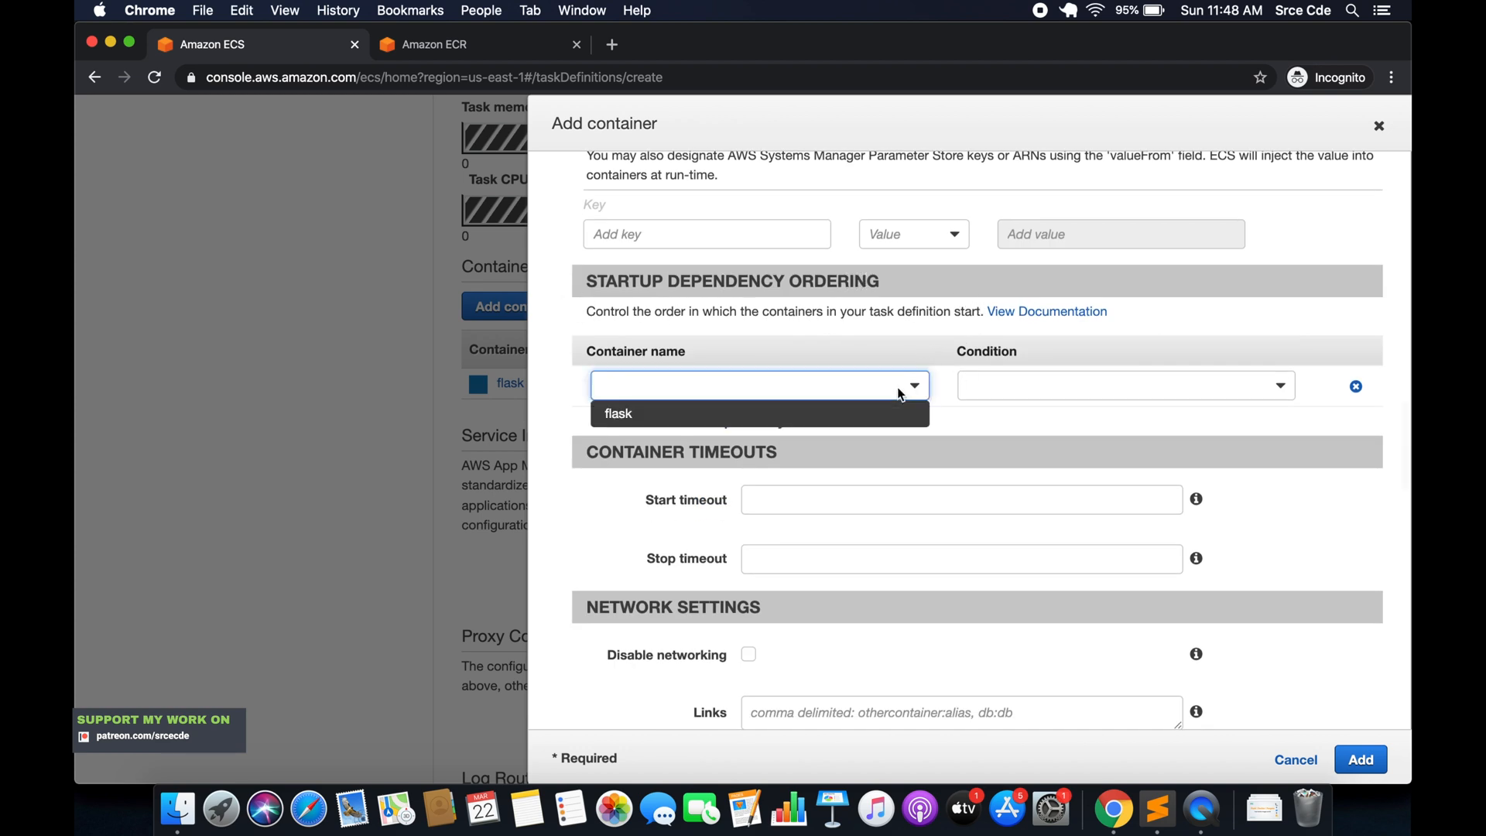
{"action": "left_click", "coordinate": [679, 418]}
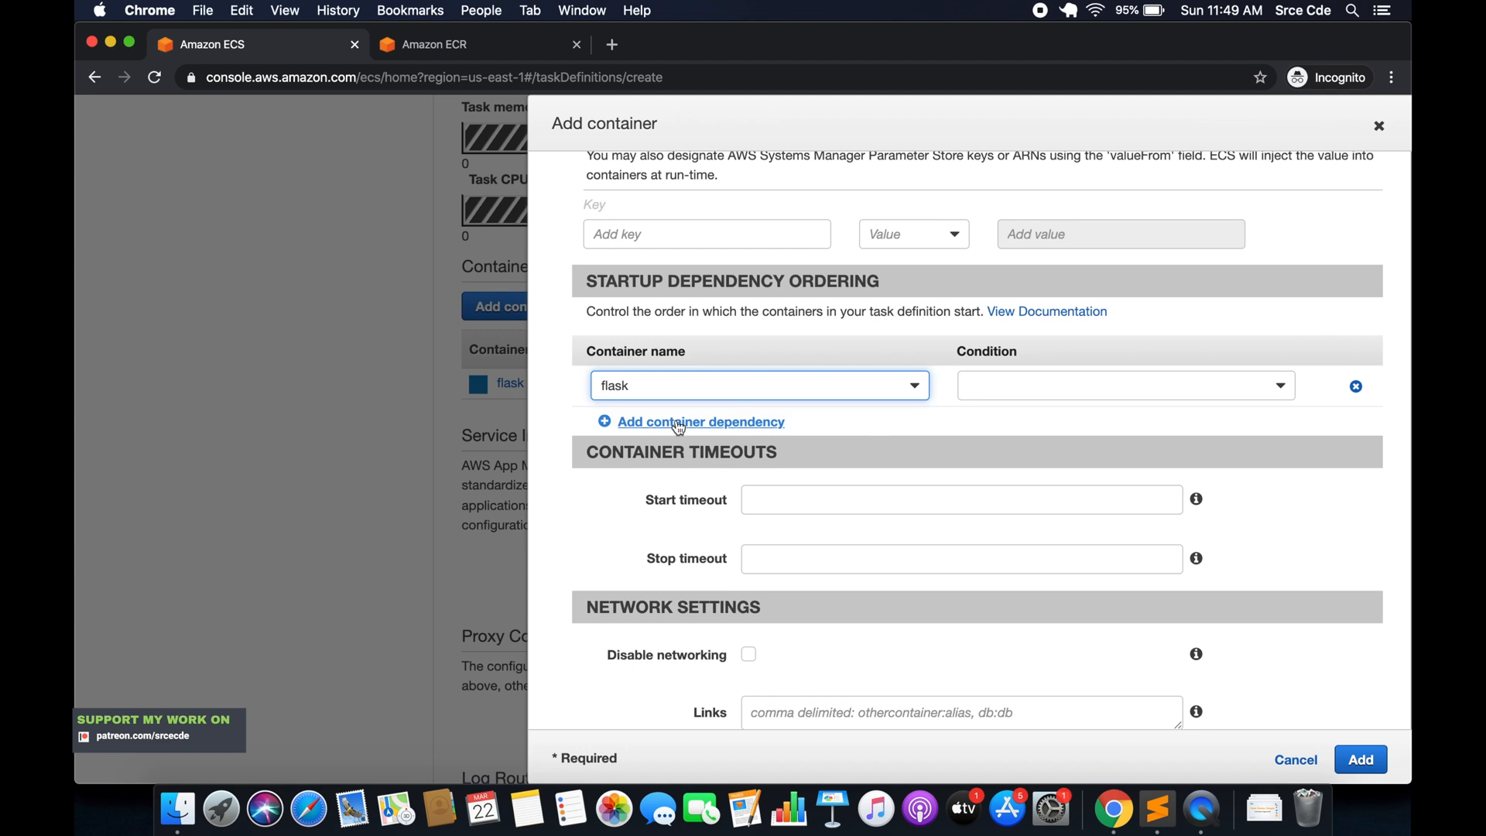
{"action": "left_click", "coordinate": [1069, 389]}
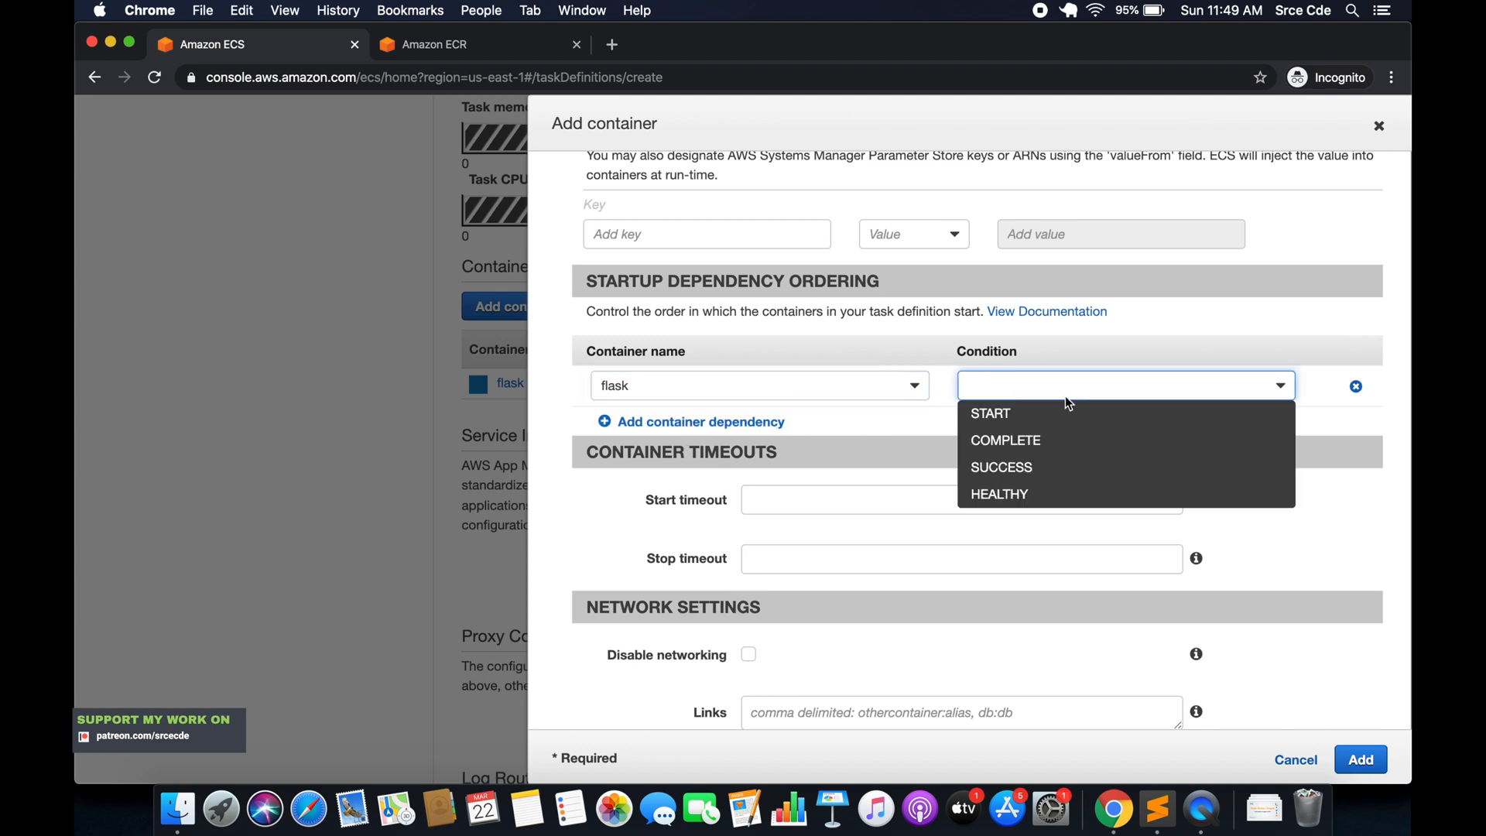
{"action": "left_click", "coordinate": [1066, 413]}
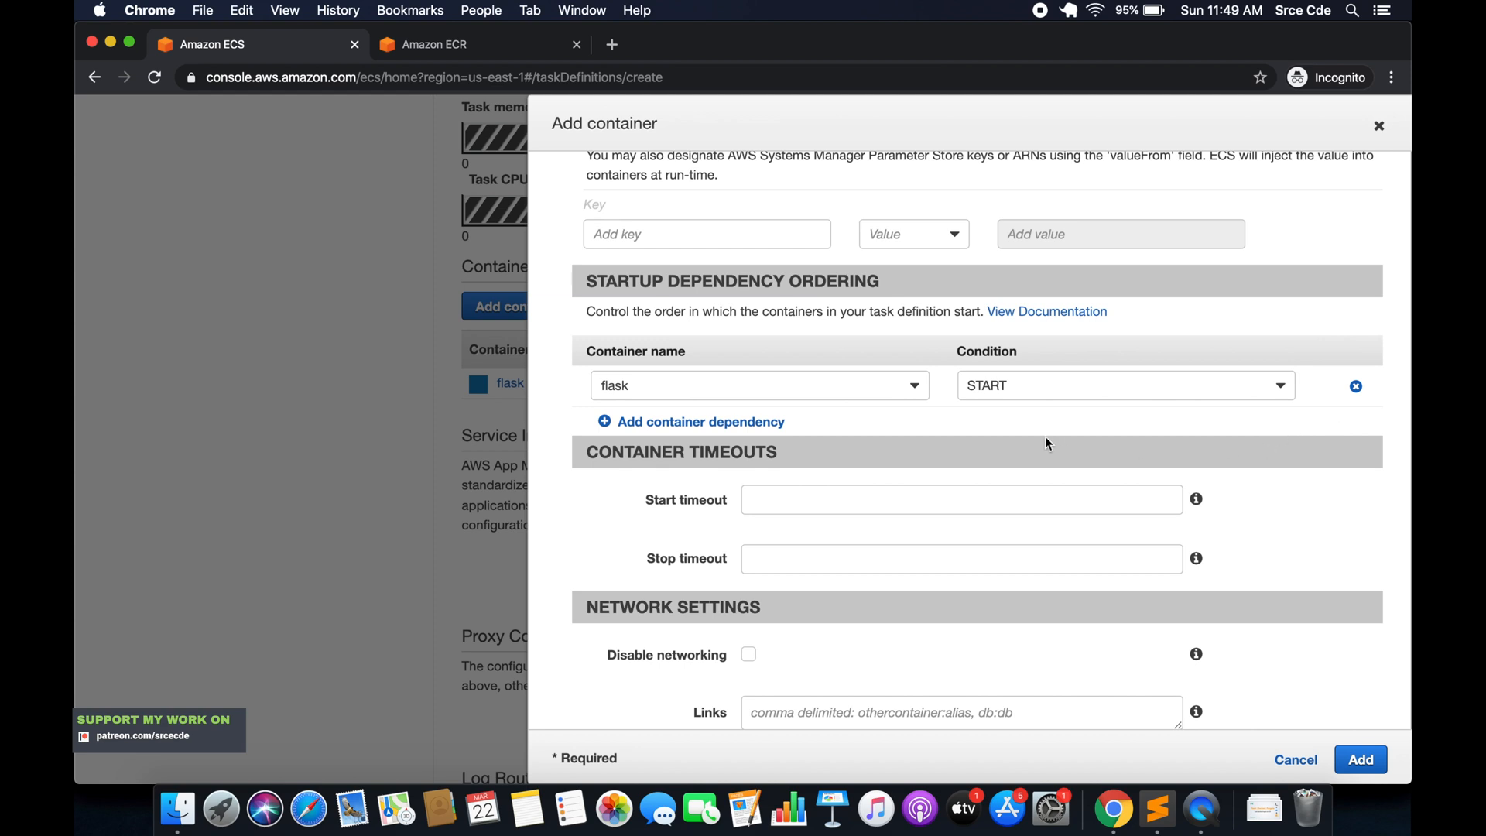
- Check the nginx container's remaining log, resource limit and Docker label settings and add the container to the task definition
{"action": "scroll", "coordinate": [1047, 443], "scroll_direction": "down", "scroll_amount": 20}
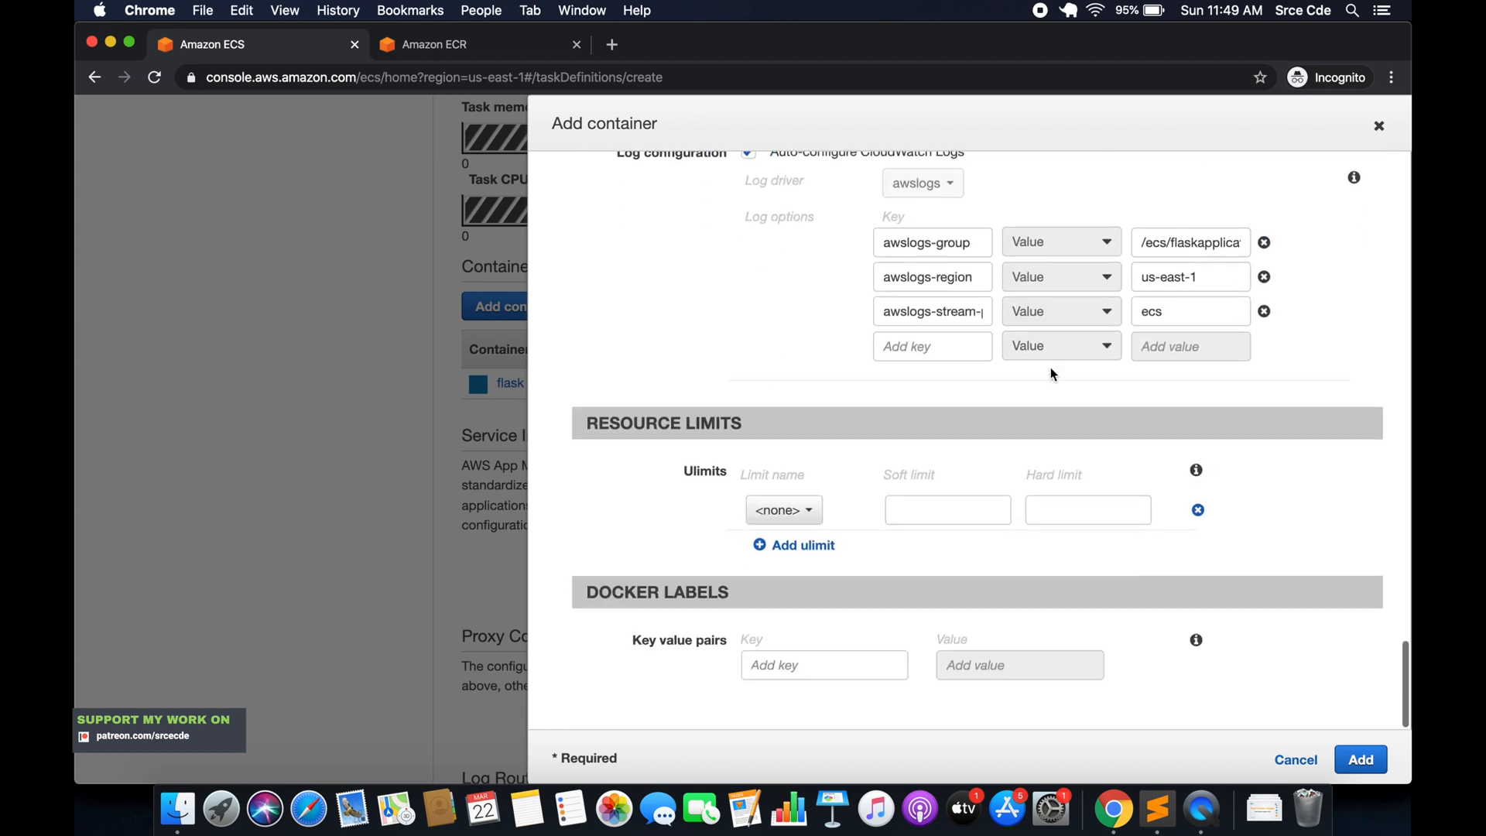
{"action": "scroll", "coordinate": [1076, 402], "scroll_direction": "down", "scroll_amount": 4}
{"action": "scroll", "coordinate": [1097, 442], "scroll_direction": "up", "scroll_amount": 3}
{"action": "left_click", "coordinate": [1356, 760]}
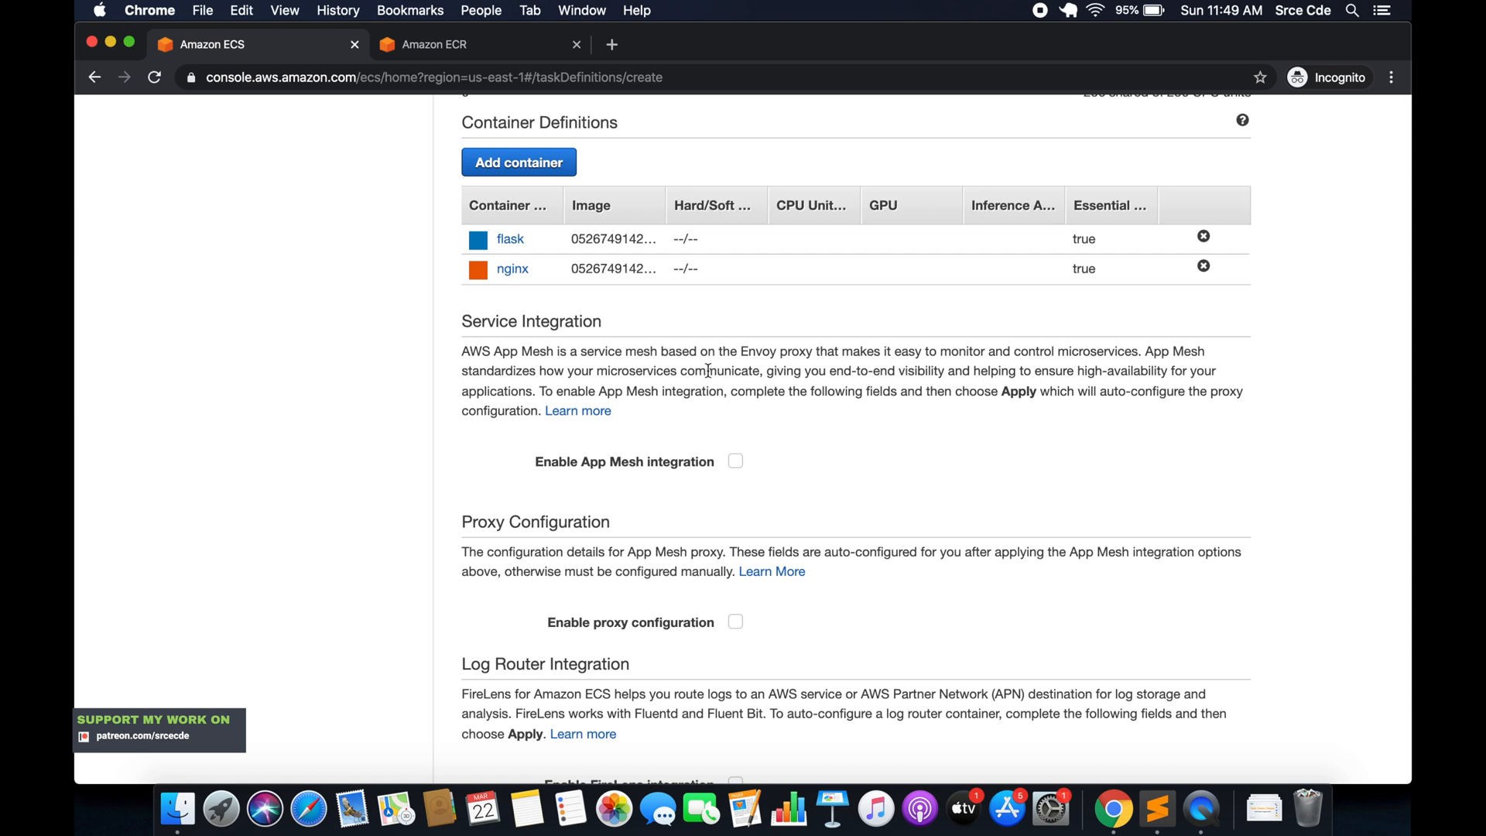
- Create the flaskapplication task definition, leaving App Mesh, proxy, FireLens, volumes and tags unconfigured
{"action": "scroll", "coordinate": [707, 372], "scroll_direction": "down", "scroll_amount": 2}
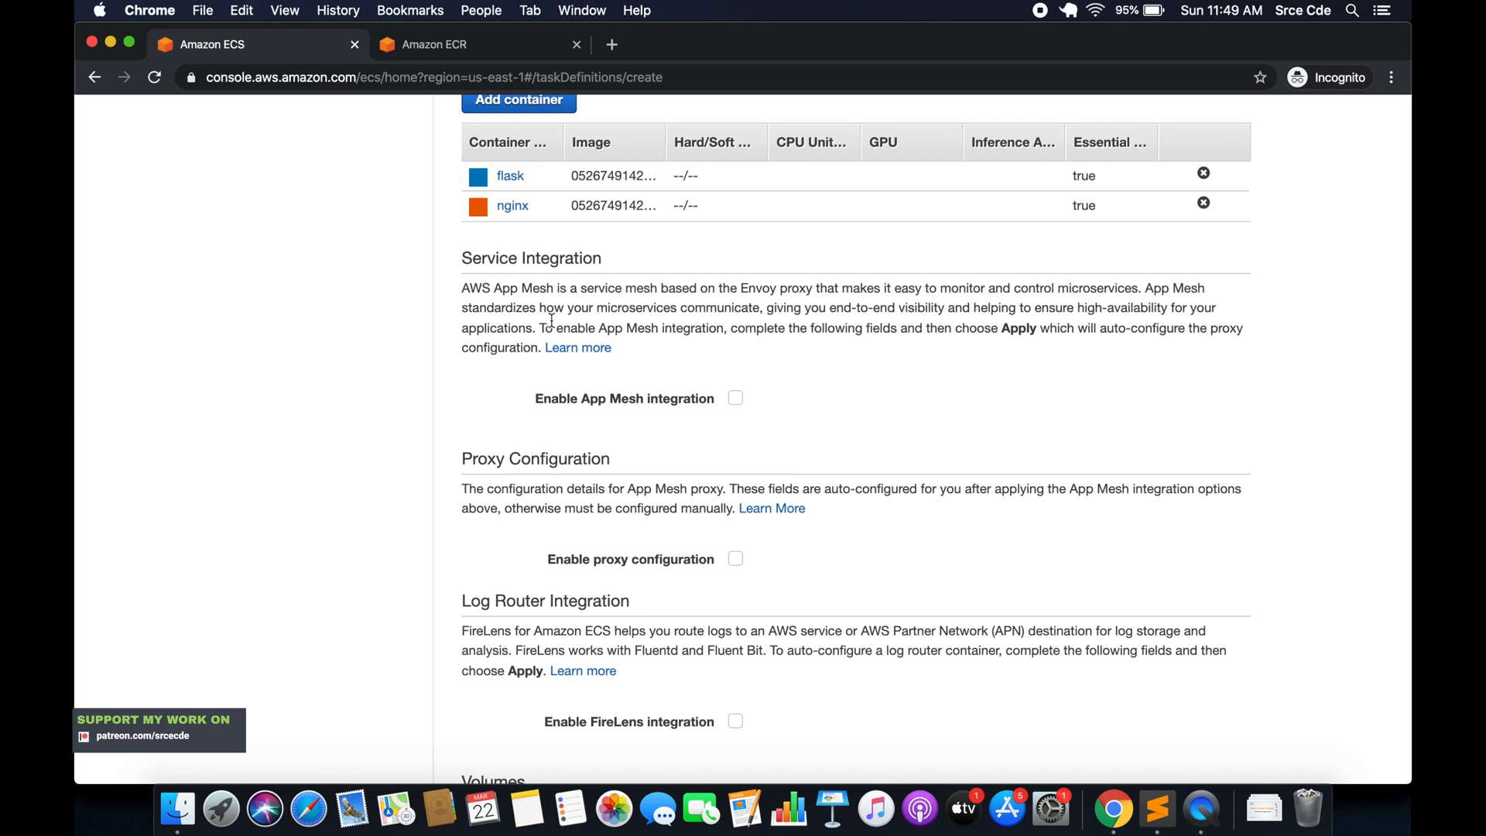
{"action": "scroll", "coordinate": [771, 333], "scroll_direction": "down", "scroll_amount": 8}
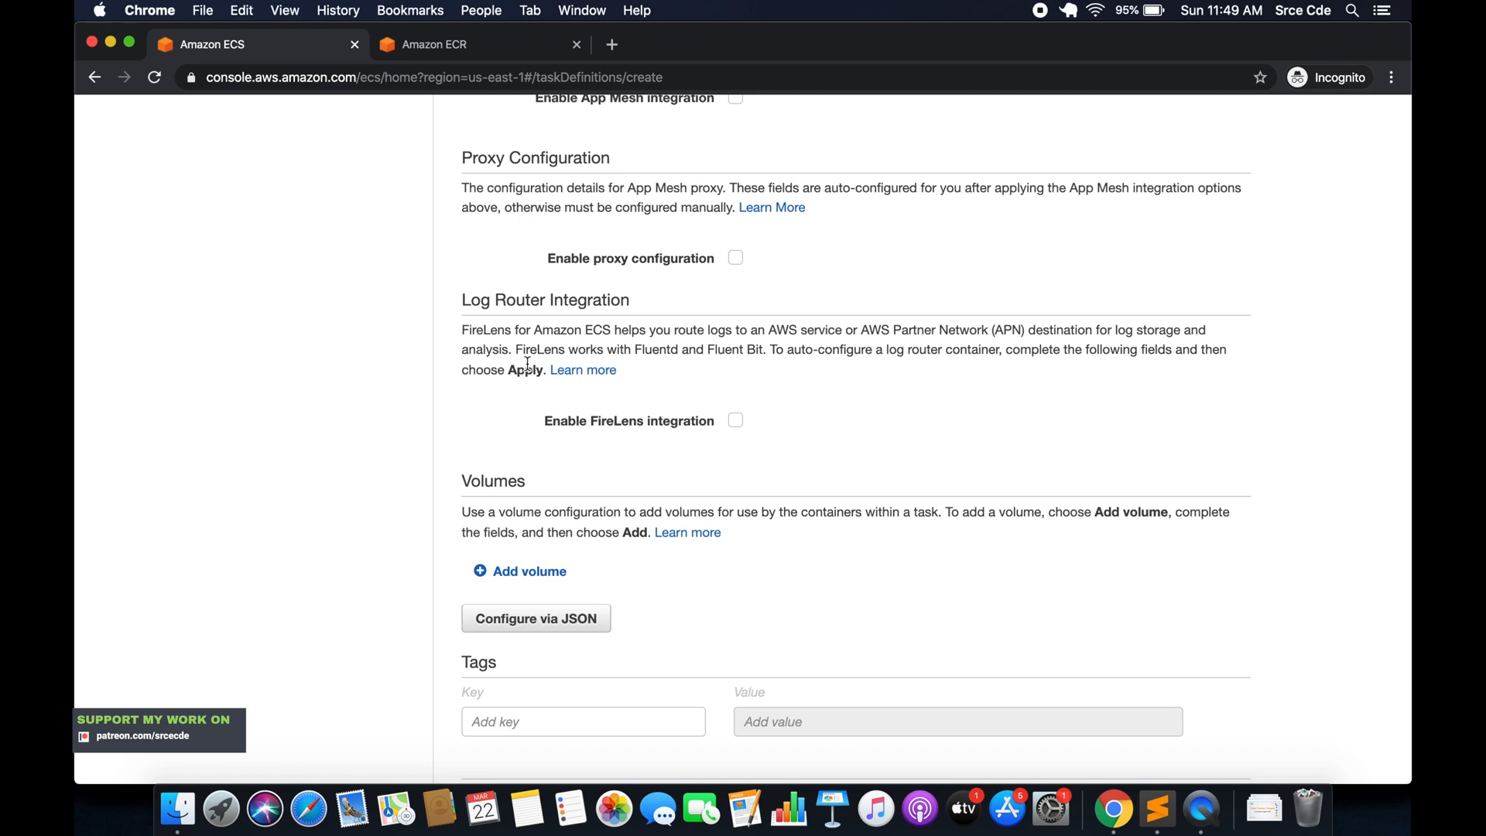
{"action": "scroll", "coordinate": [526, 379], "scroll_direction": "up", "scroll_amount": 2}
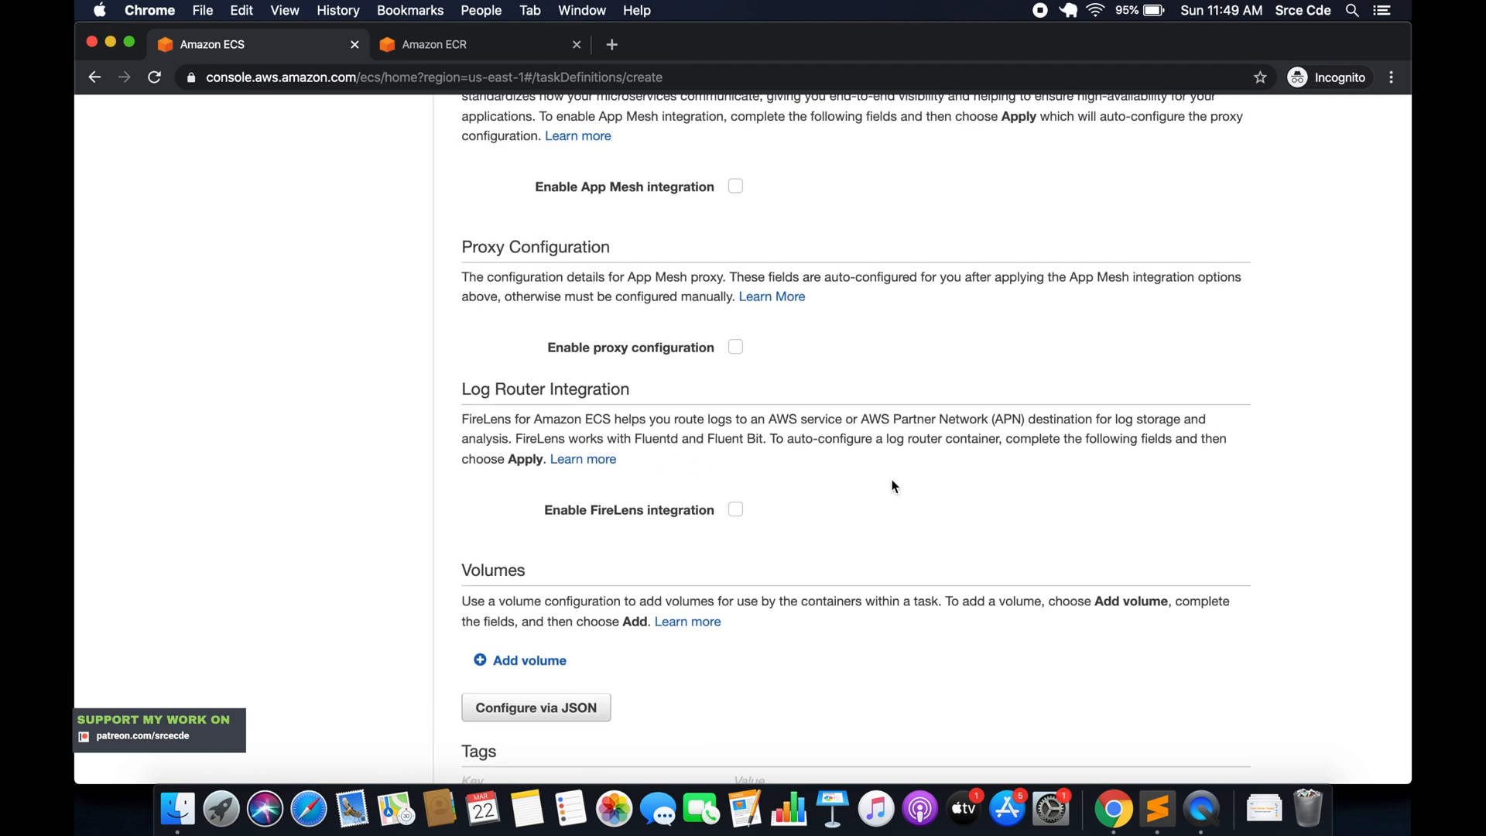
{"action": "scroll", "coordinate": [892, 480], "scroll_direction": "down", "scroll_amount": 2}
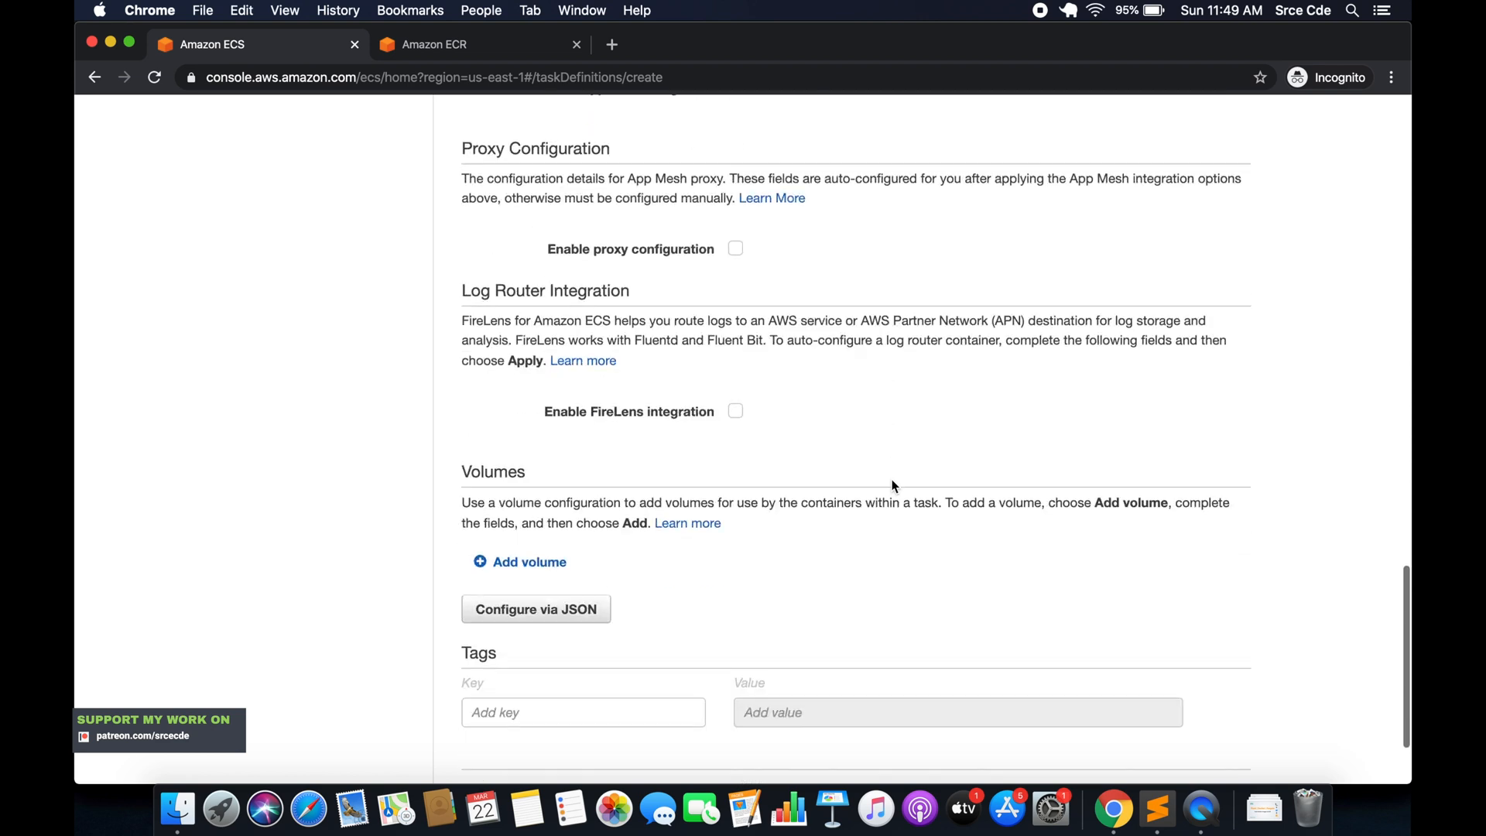
{"action": "scroll", "coordinate": [761, 497], "scroll_direction": "down", "scroll_amount": 2}
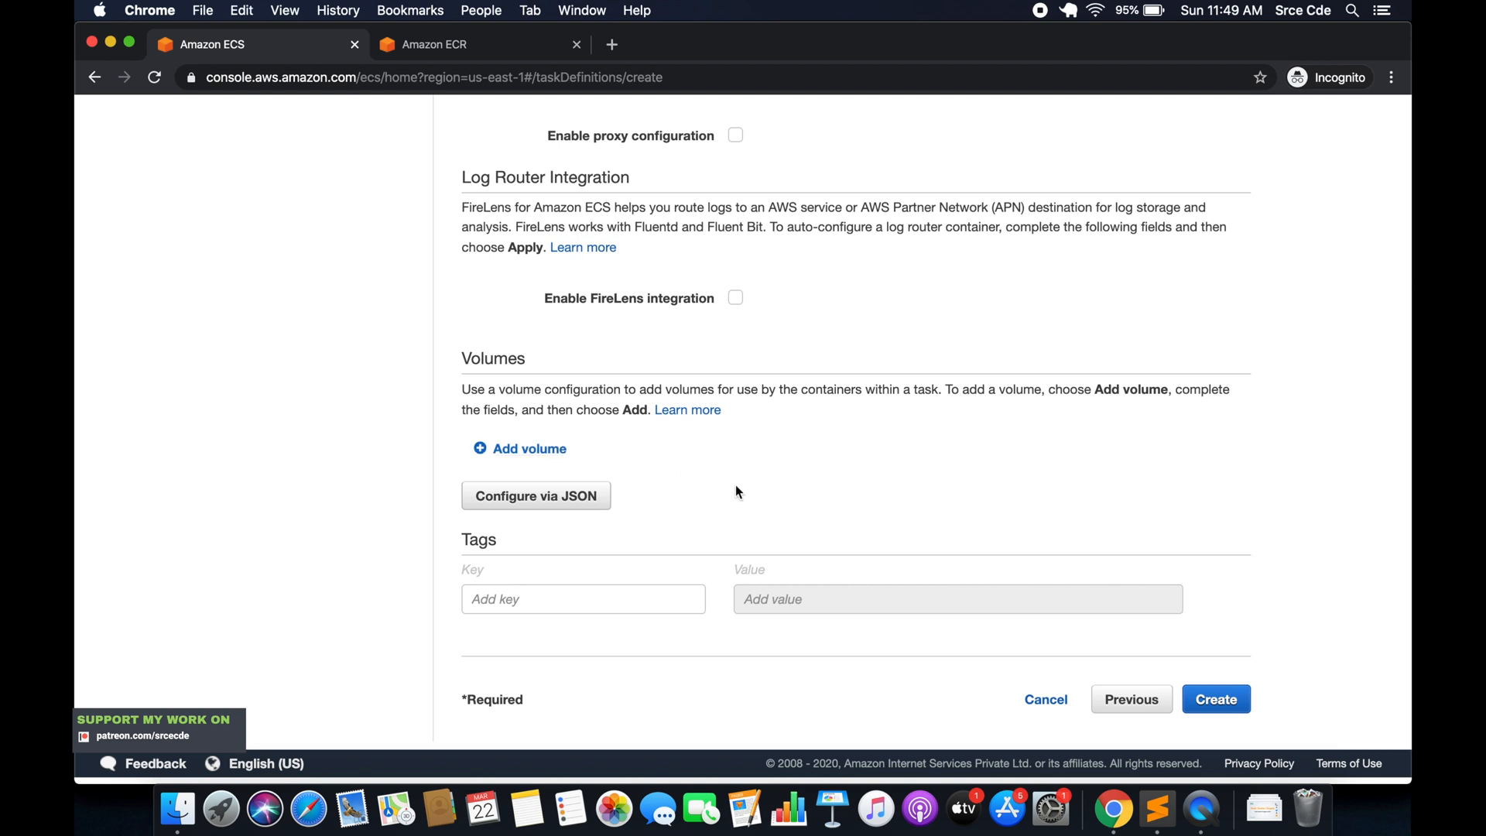
{"action": "scroll", "coordinate": [736, 485], "scroll_direction": "down", "scroll_amount": 1}
{"action": "left_click", "coordinate": [1215, 696]}
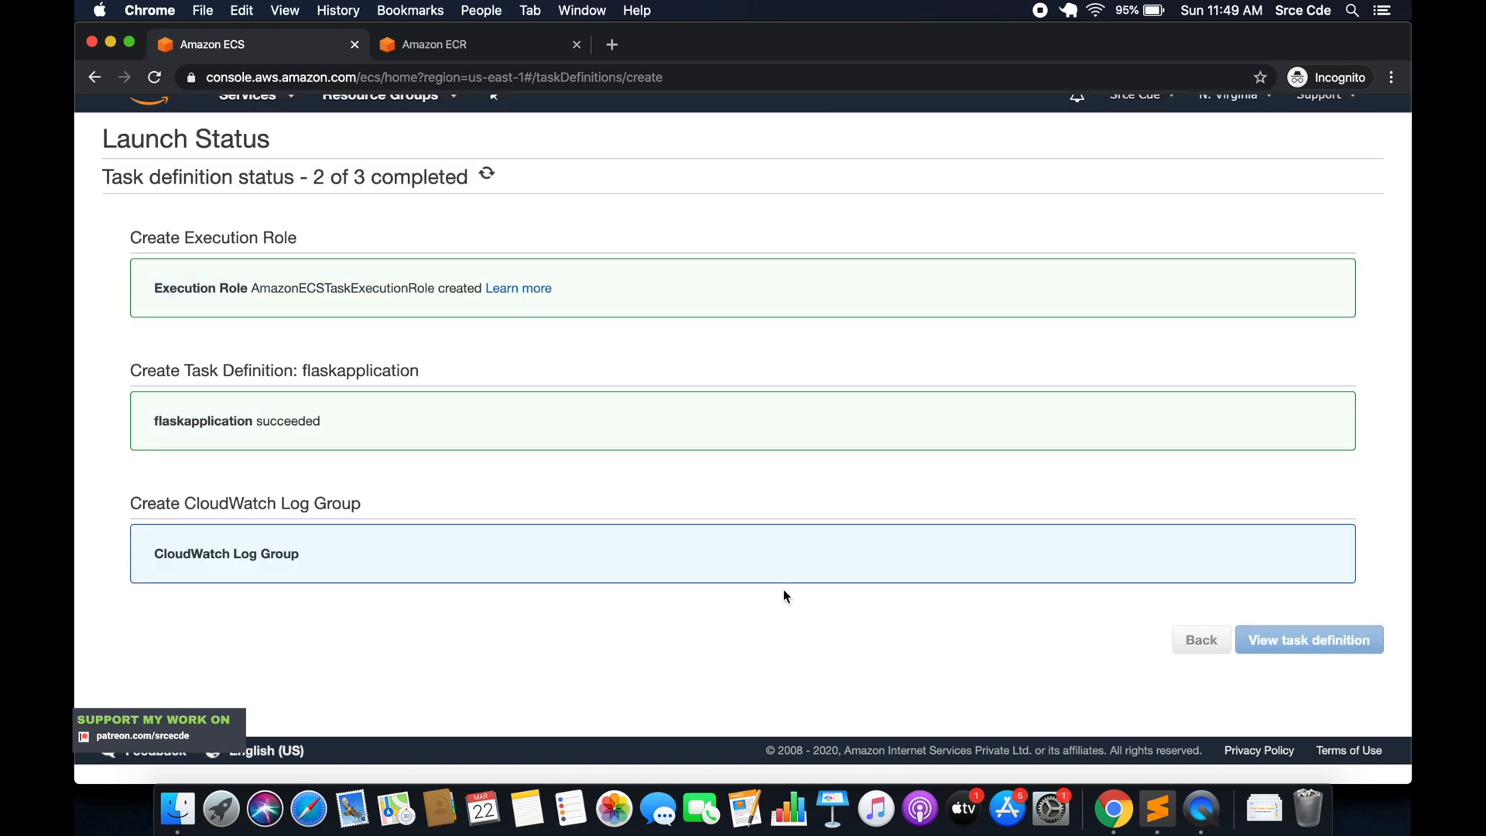
- Check the execution role in the launch status and view the details of the created flaskapplication task definition
{"action": "double_click", "coordinate": [335, 289]}
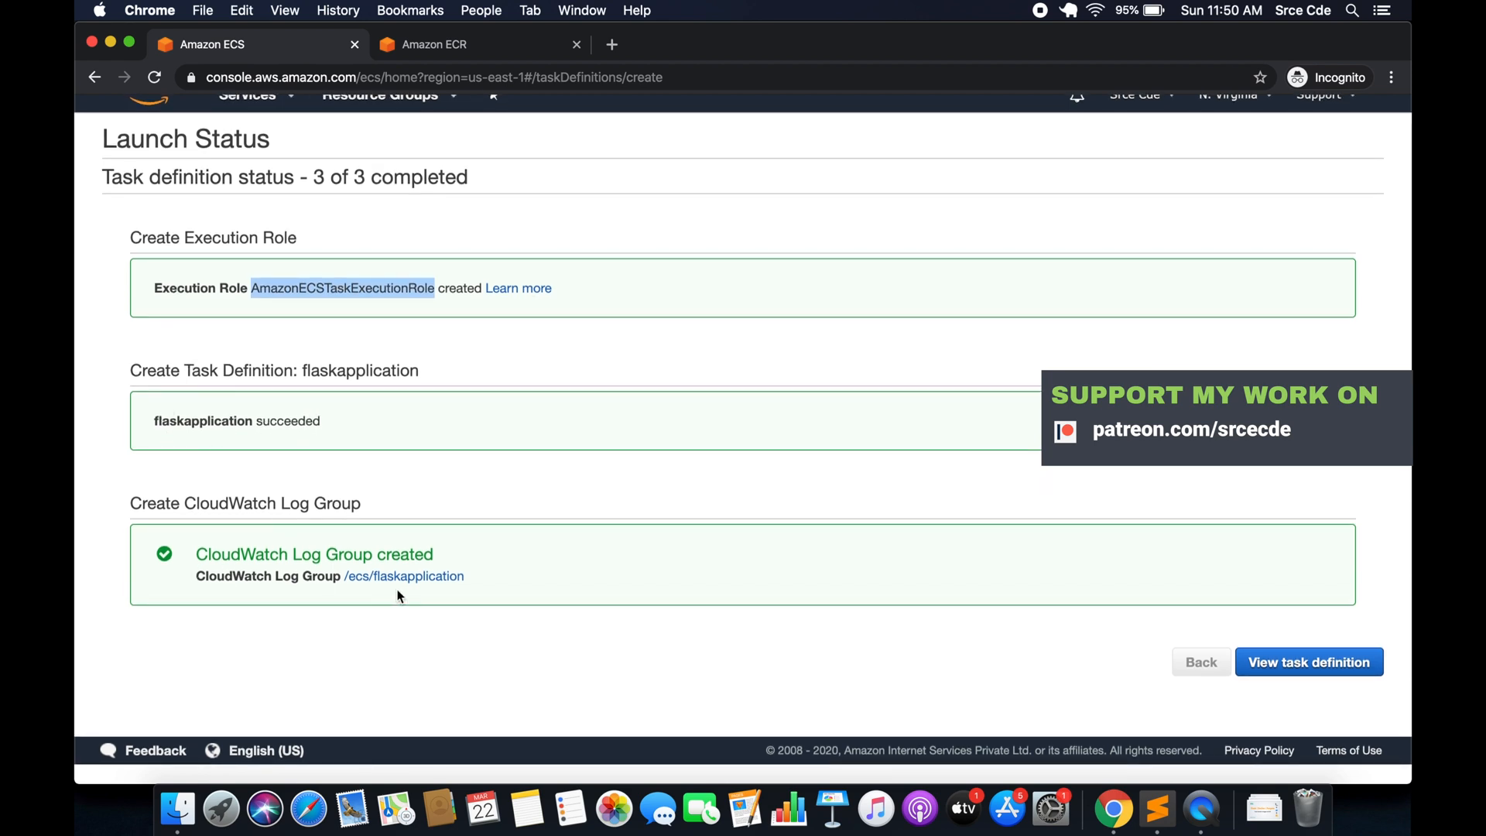
{"action": "left_click", "coordinate": [1281, 670]}
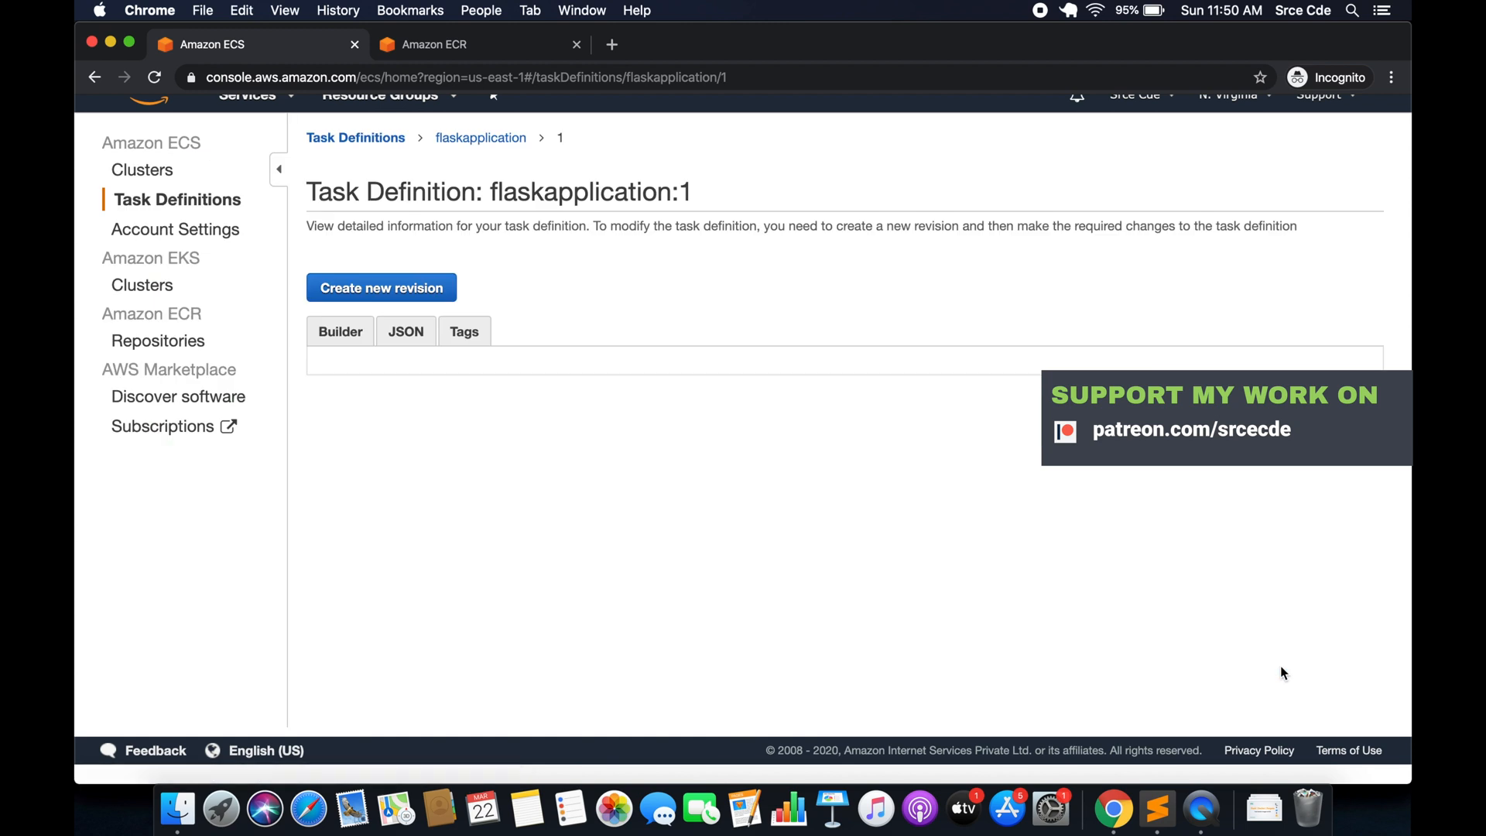
{"action": "scroll", "coordinate": [580, 272], "scroll_direction": "down", "scroll_amount": 3}
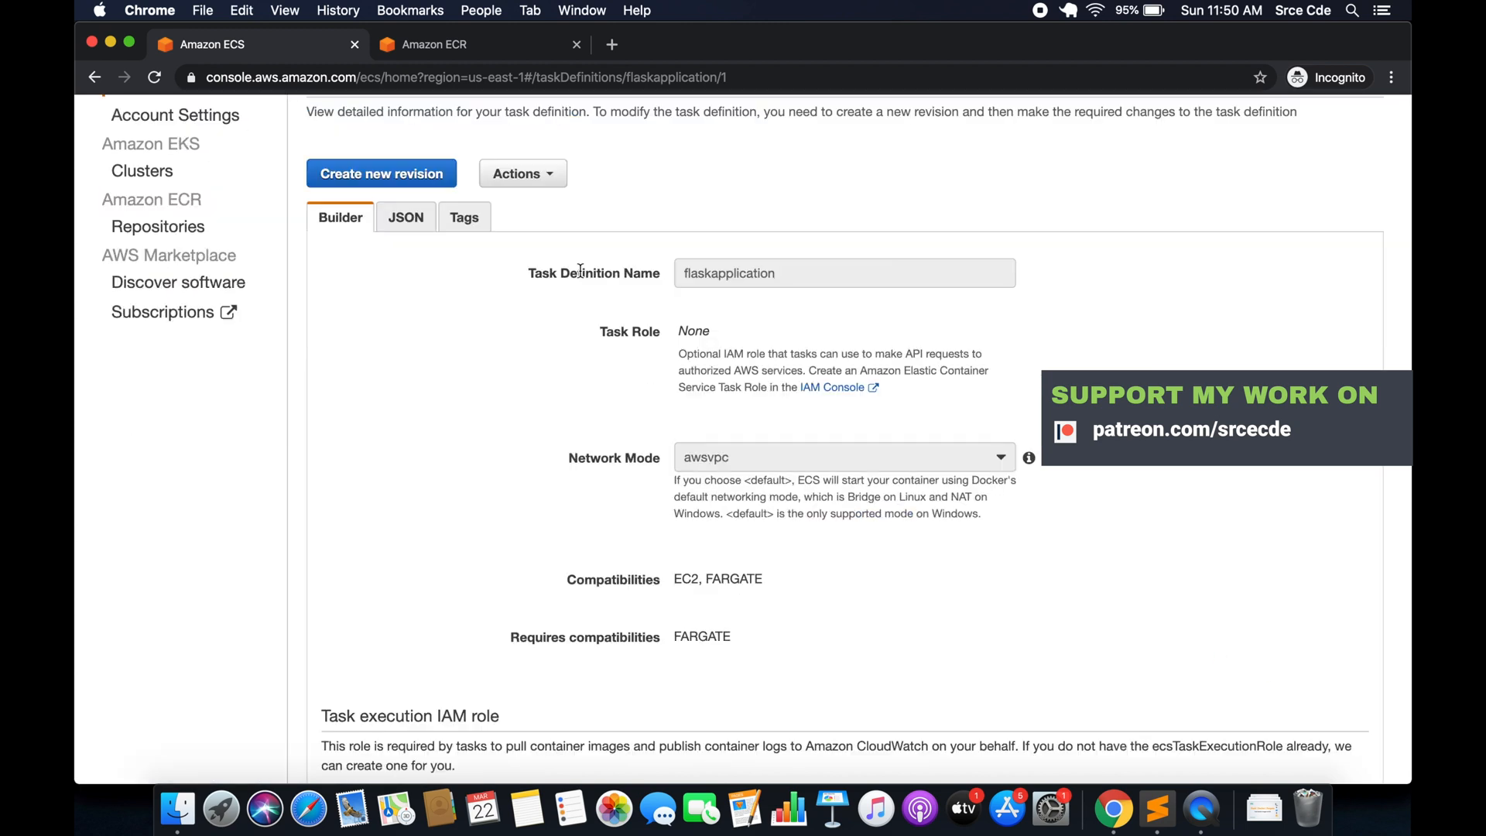